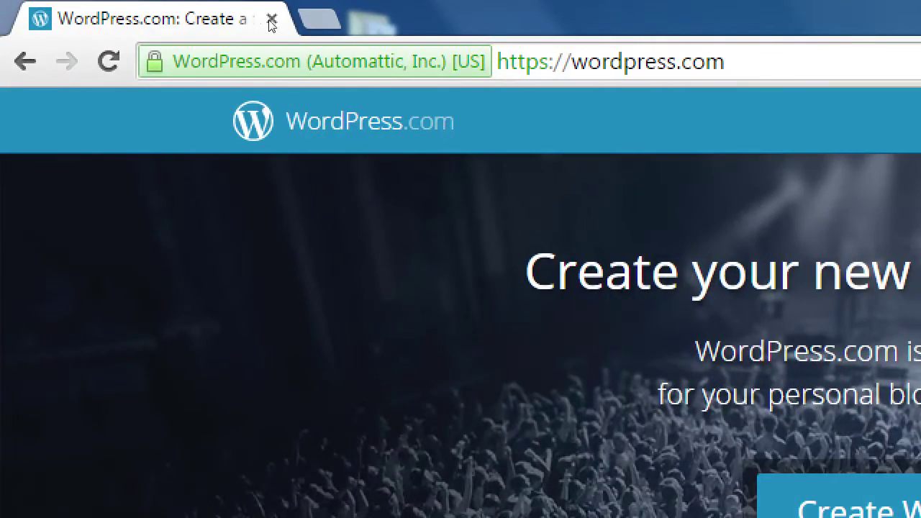
- Start creating a new website from the WordPress.com homepage to reach Step 1 of 4
{"action": "left_click", "coordinate": [404, 31]}
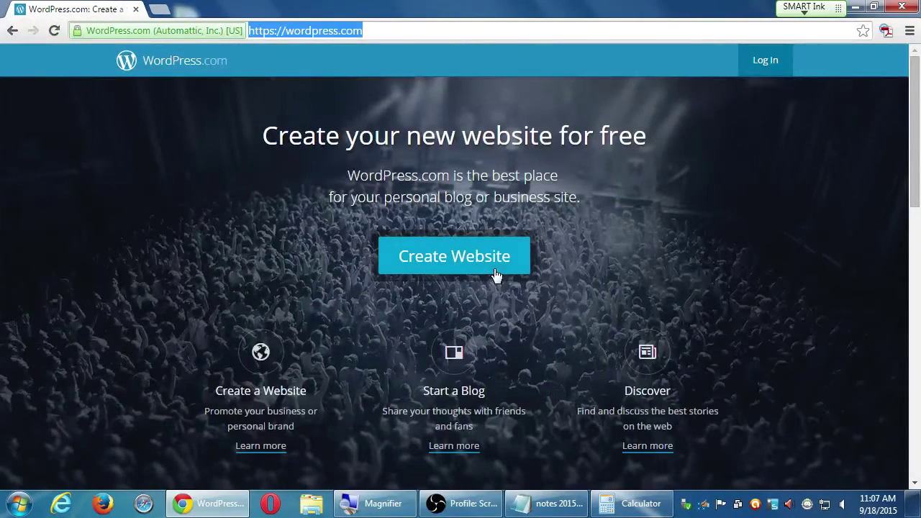
{"action": "left_click", "coordinate": [496, 276]}
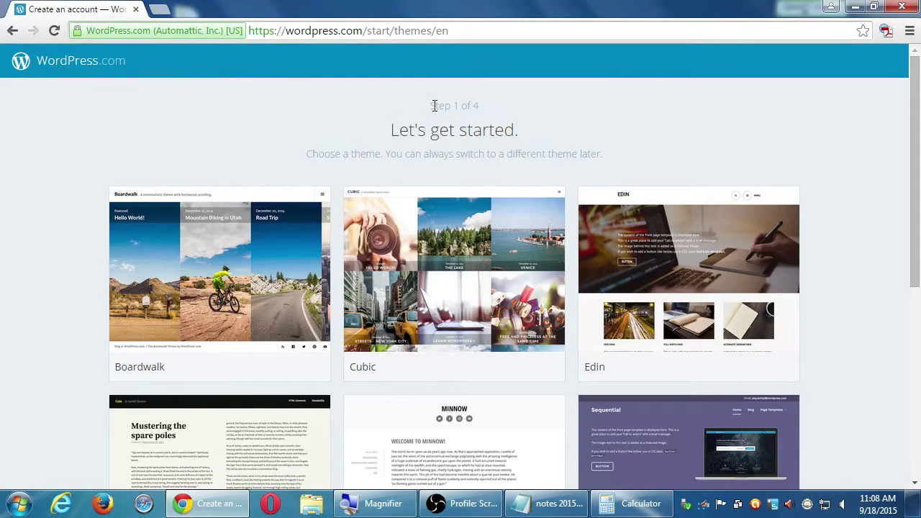
{"action": "left_click_drag", "start_coordinate": [432, 106], "coordinate": [482, 106]}
{"action": "left_click", "coordinate": [501, 112]}
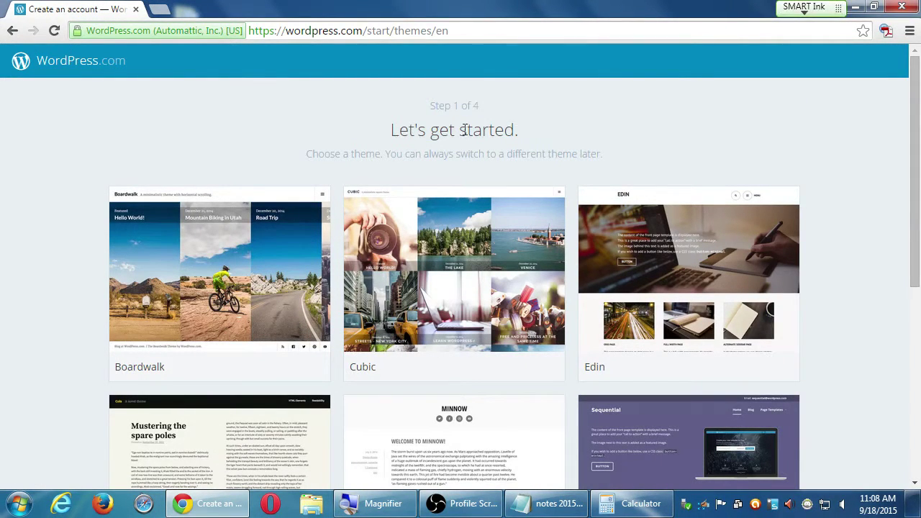
- Browse the theme grid, including Boardwalk, Cubic, Edin, Minnow and Eighties
{"action": "scroll", "coordinate": [45, 269], "scroll_direction": "down", "scroll_amount": 1}
{"action": "scroll", "coordinate": [46, 261], "scroll_direction": "down", "scroll_amount": 2}
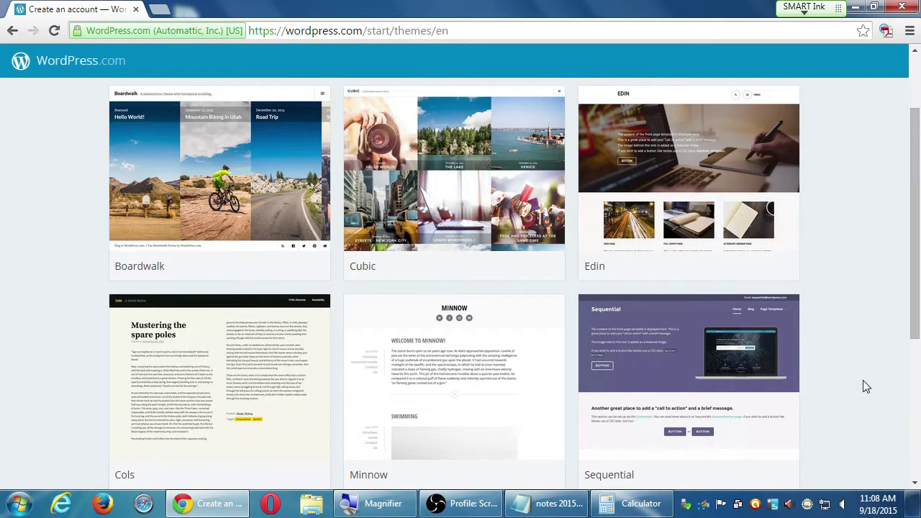
{"action": "scroll", "coordinate": [853, 375], "scroll_direction": "down", "scroll_amount": 4}
{"action": "scroll", "coordinate": [854, 363], "scroll_direction": "up", "scroll_amount": 1}
{"action": "scroll", "coordinate": [853, 363], "scroll_direction": "up", "scroll_amount": 4}
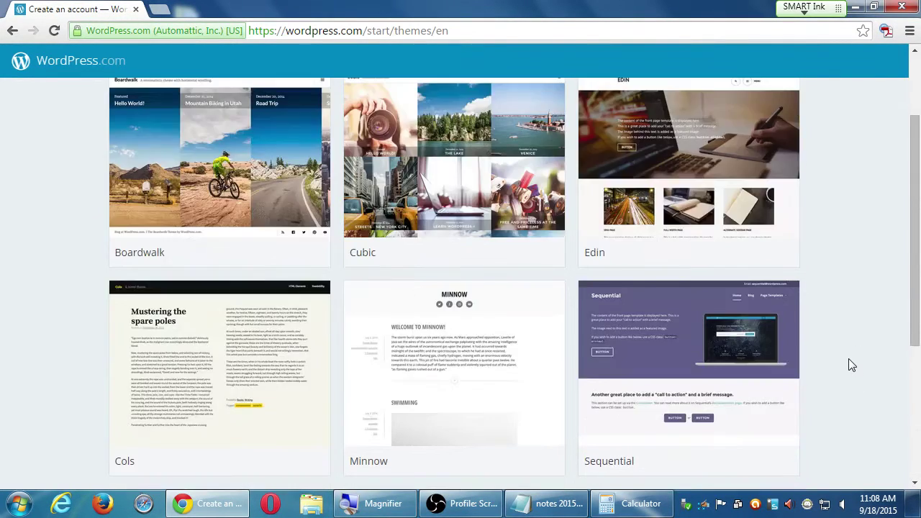
{"action": "scroll", "coordinate": [856, 353], "scroll_direction": "down", "scroll_amount": 1}
{"action": "scroll", "coordinate": [856, 353], "scroll_direction": "up", "scroll_amount": 1}
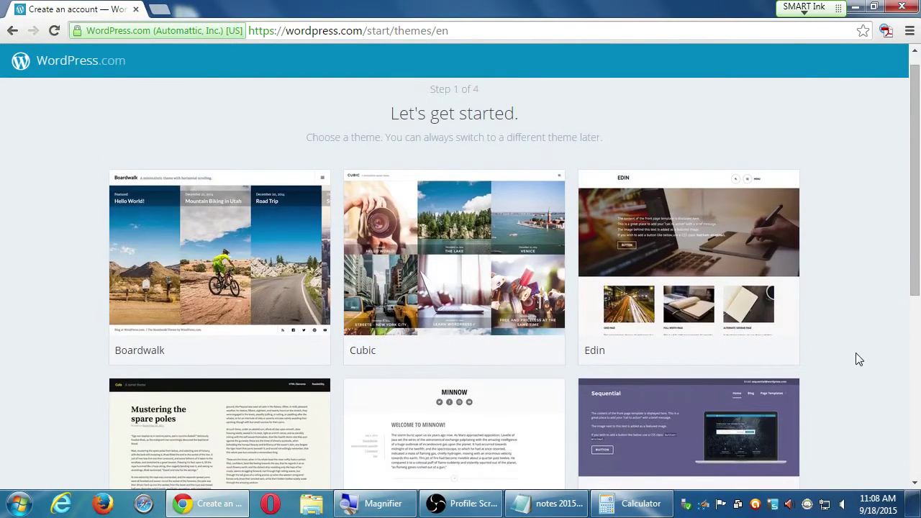
{"action": "scroll", "coordinate": [856, 352], "scroll_direction": "down", "scroll_amount": 2}
{"action": "scroll", "coordinate": [855, 353], "scroll_direction": "up", "scroll_amount": 1}
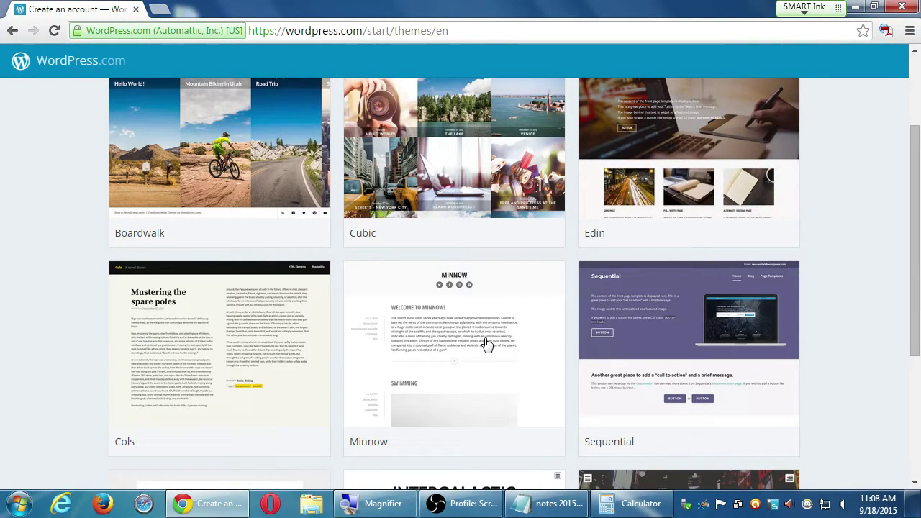
{"action": "scroll", "coordinate": [487, 345], "scroll_direction": "up", "scroll_amount": 1}
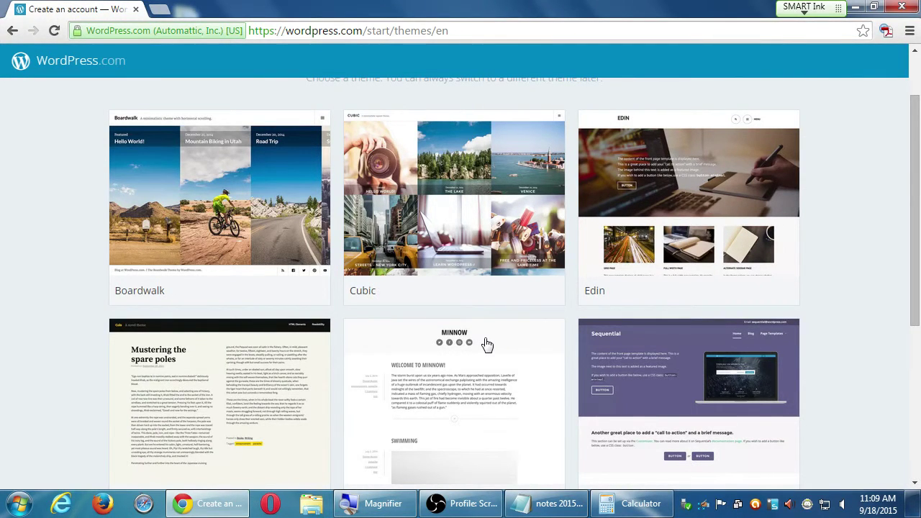
{"action": "scroll", "coordinate": [535, 354], "scroll_direction": "down", "scroll_amount": 3}
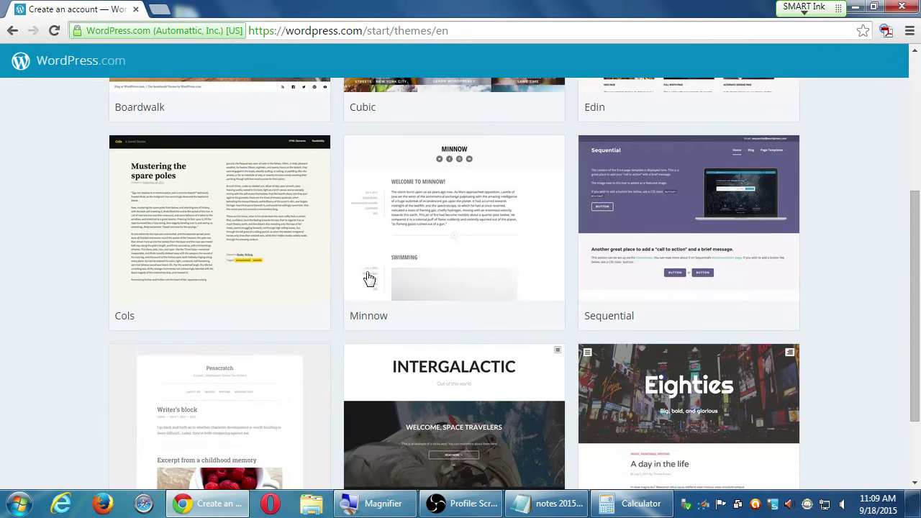
- Pick the Minnow theme and search domains for 'victorsbakery'
{"action": "left_click", "coordinate": [440, 227]}
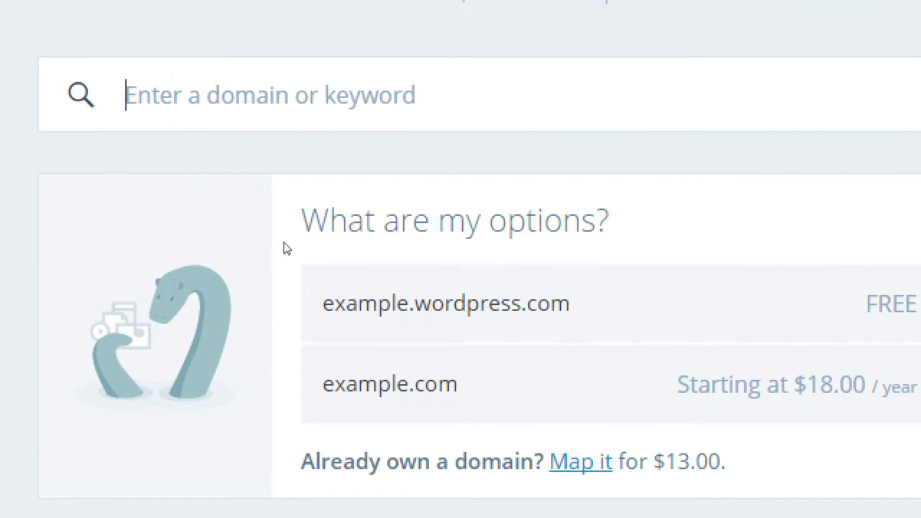
{"action": "type", "text": "victorsbakery"}
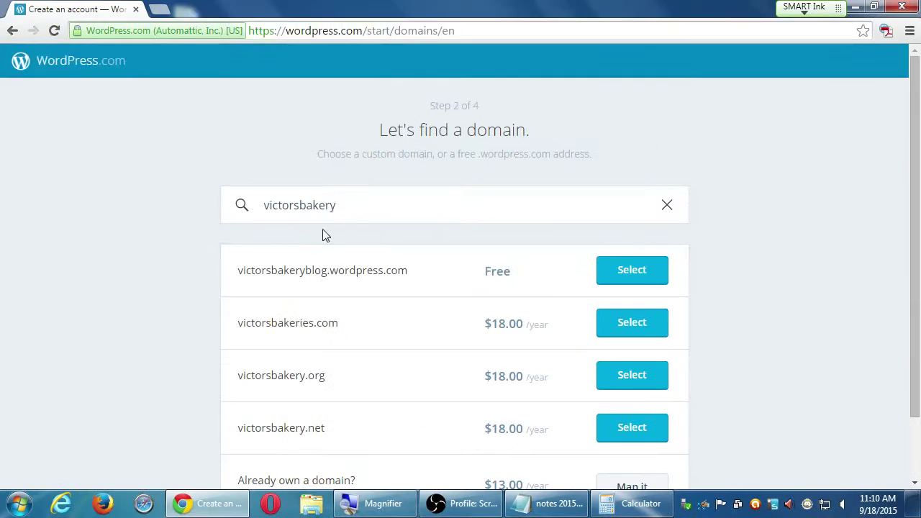
{"action": "scroll", "coordinate": [252, 165], "scroll_direction": "down", "scroll_amount": 2}
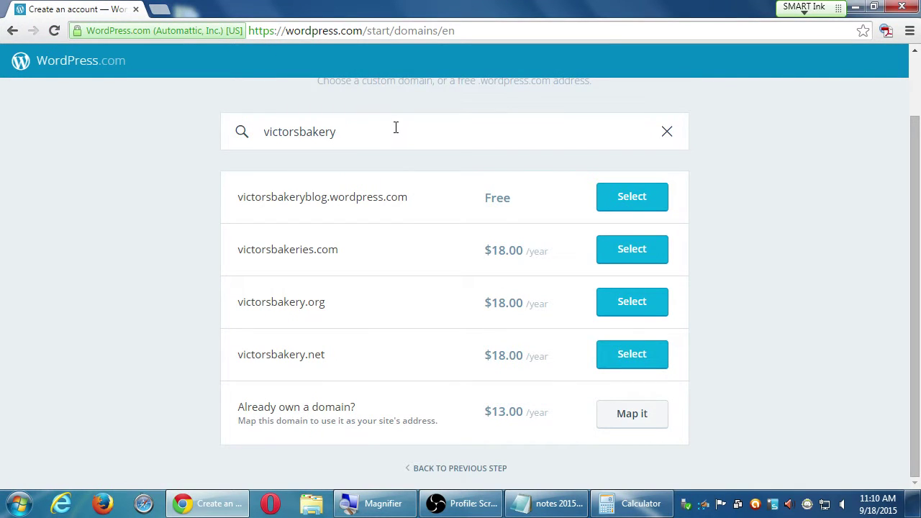
{"action": "scroll", "coordinate": [395, 128], "scroll_direction": "up", "scroll_amount": 1}
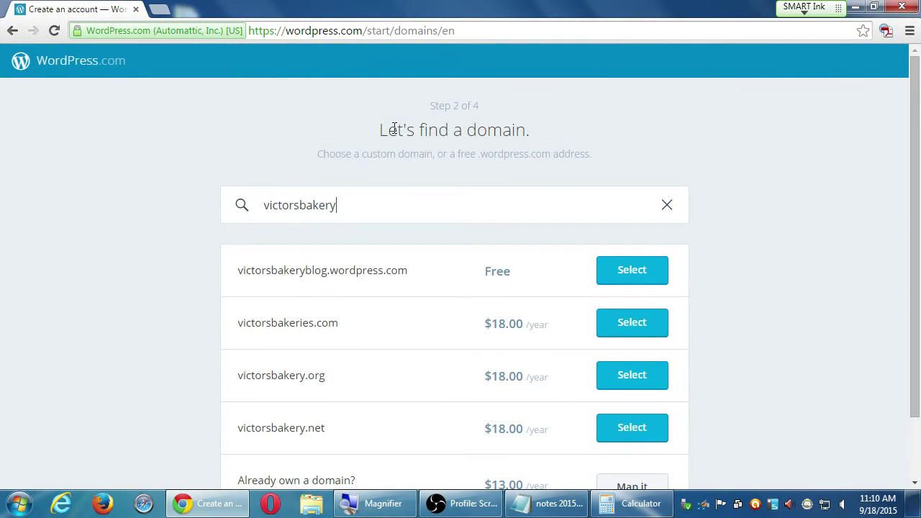
{"action": "scroll", "coordinate": [394, 128], "scroll_direction": "down", "scroll_amount": 1}
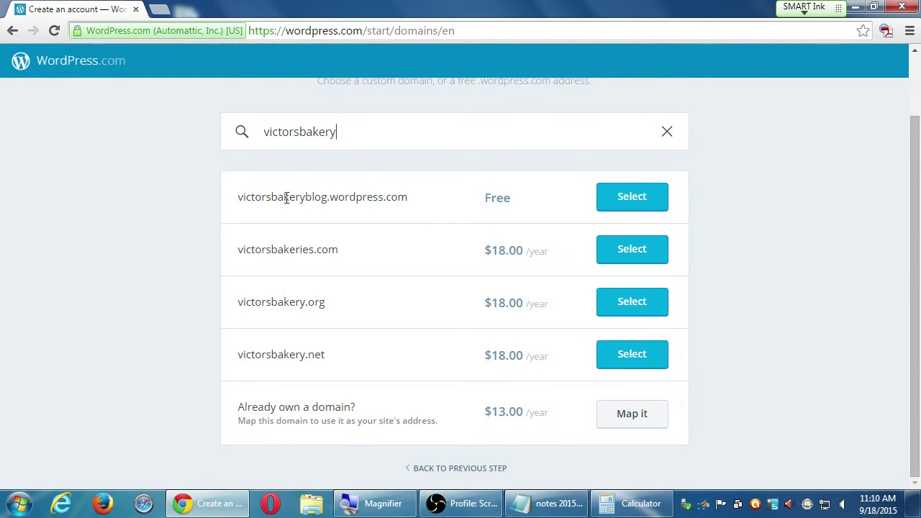
{"action": "left_click_drag", "start_coordinate": [240, 204], "coordinate": [409, 198]}
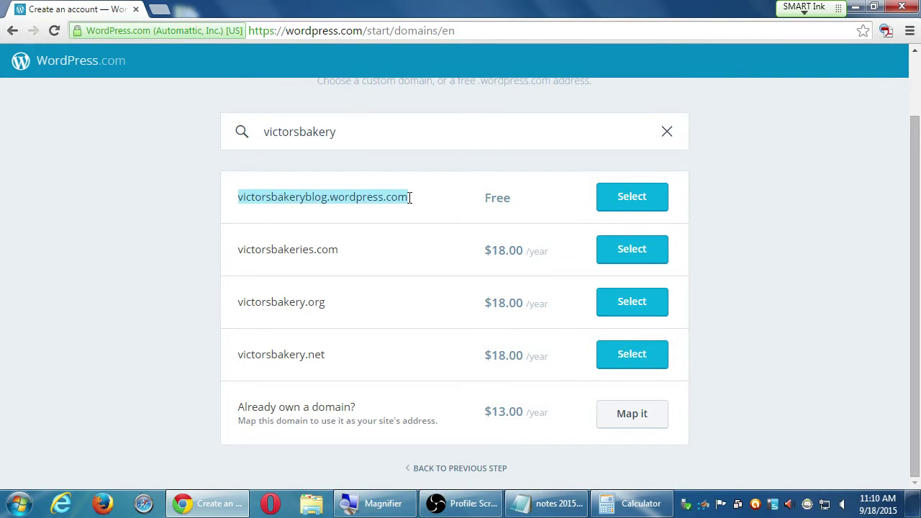
{"action": "left_click", "coordinate": [306, 207]}
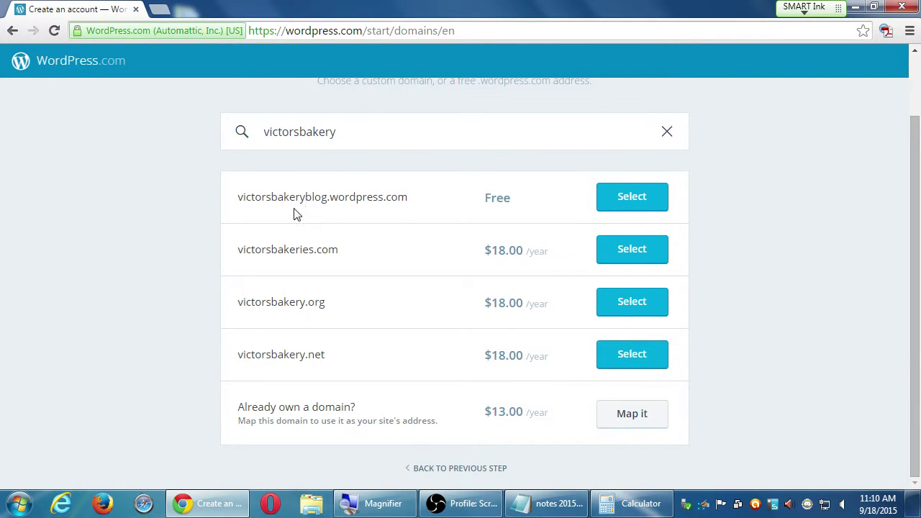
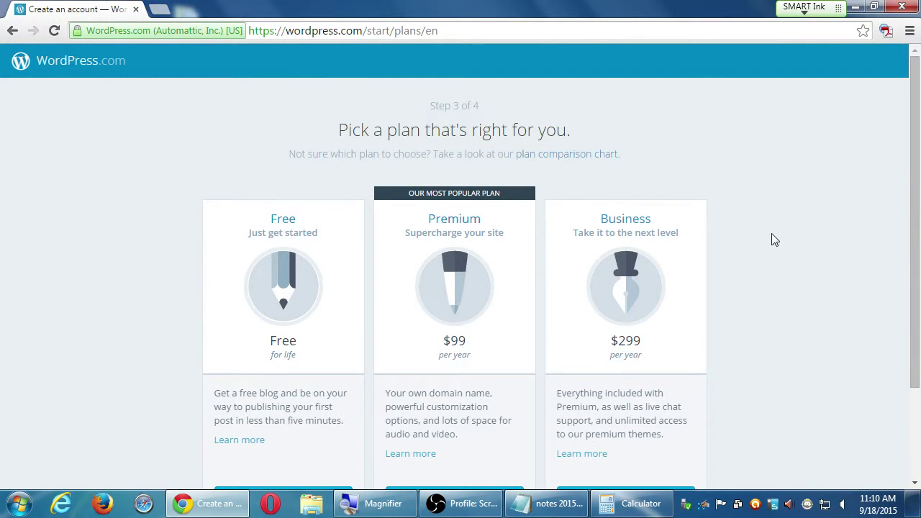
- Choose the Free plan and enter the account's email address on the signup form
{"action": "scroll", "coordinate": [771, 230], "scroll_direction": "down", "scroll_amount": 1}
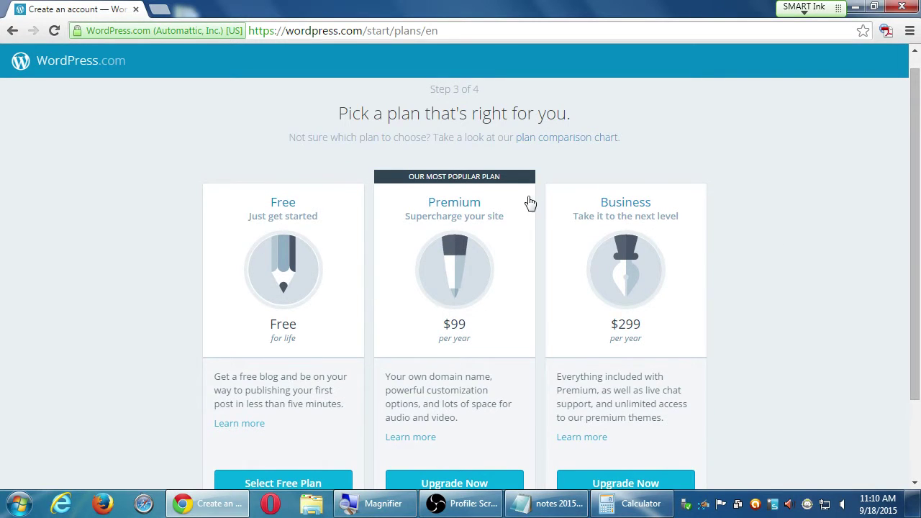
{"action": "scroll", "coordinate": [756, 248], "scroll_direction": "down", "scroll_amount": 1}
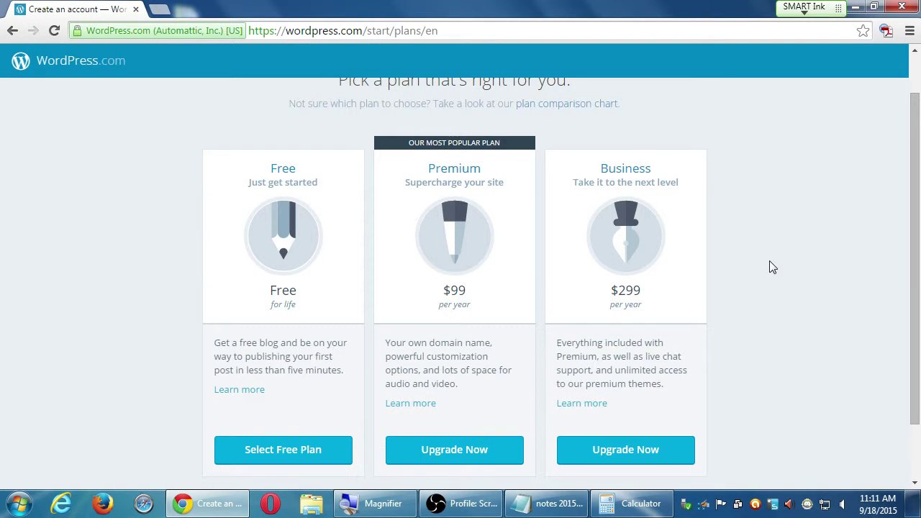
{"action": "scroll", "coordinate": [780, 288], "scroll_direction": "up", "scroll_amount": 1}
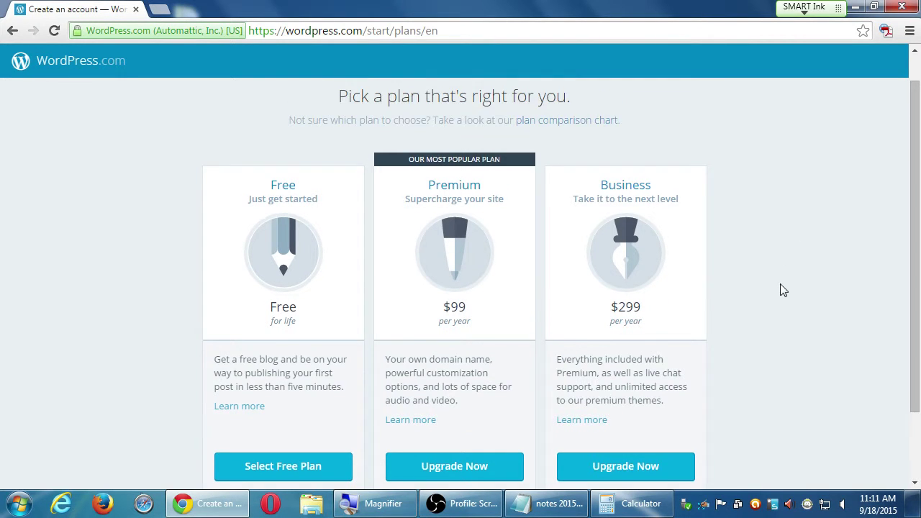
{"action": "scroll", "coordinate": [778, 284], "scroll_direction": "down", "scroll_amount": 2}
{"action": "scroll", "coordinate": [778, 284], "scroll_direction": "up", "scroll_amount": 2}
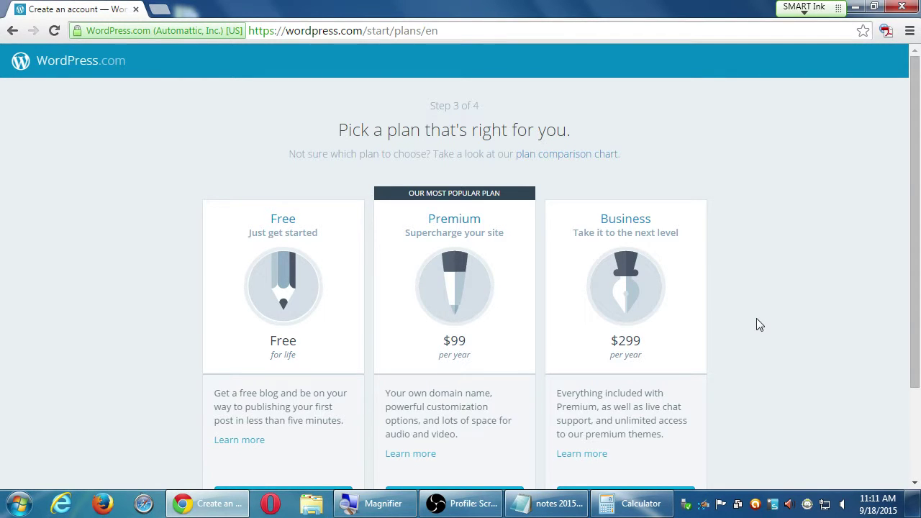
{"action": "scroll", "coordinate": [757, 324], "scroll_direction": "down", "scroll_amount": 3}
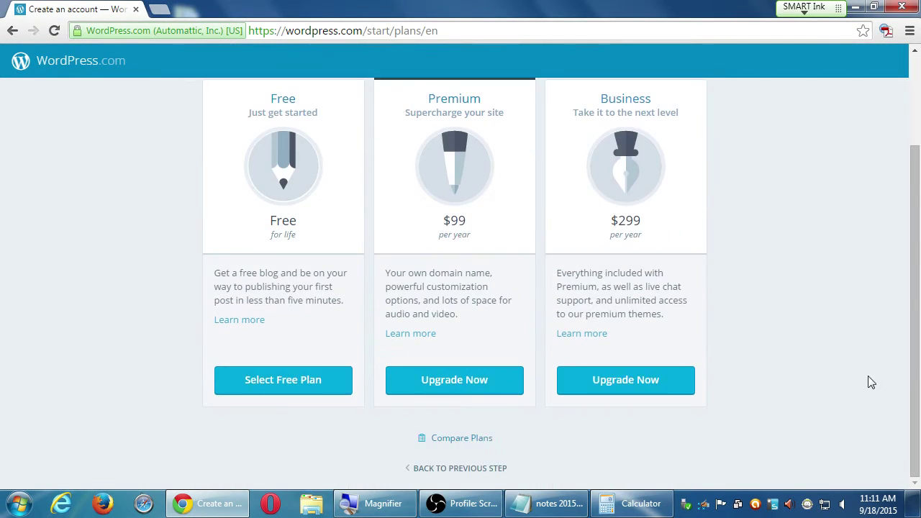
{"action": "left_click", "coordinate": [255, 400]}
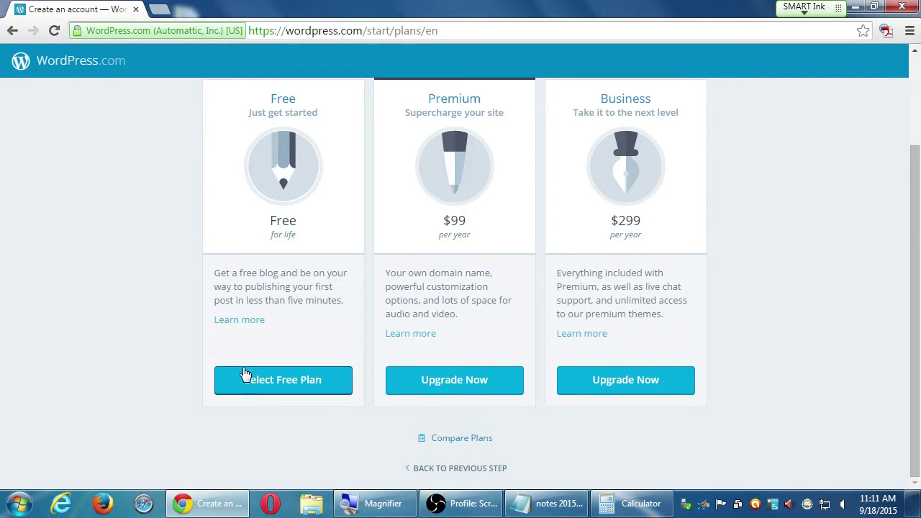
{"action": "left_click", "coordinate": [260, 389]}
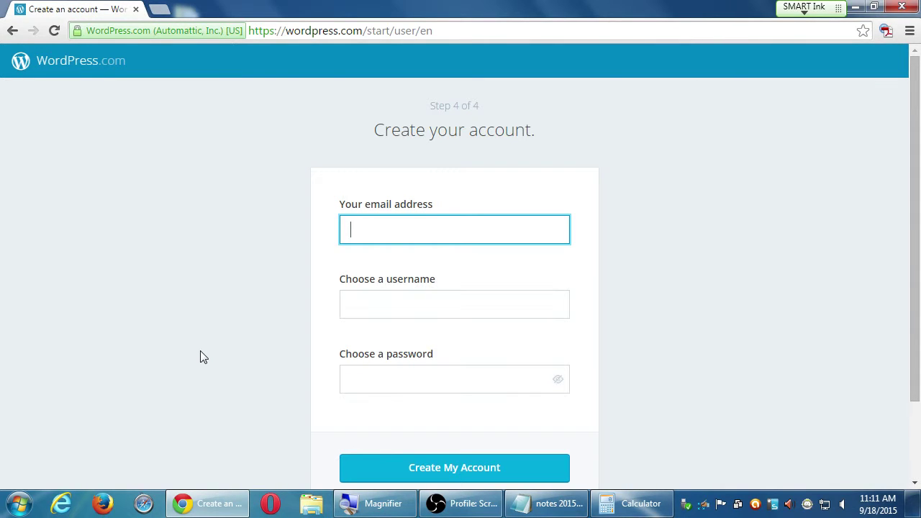
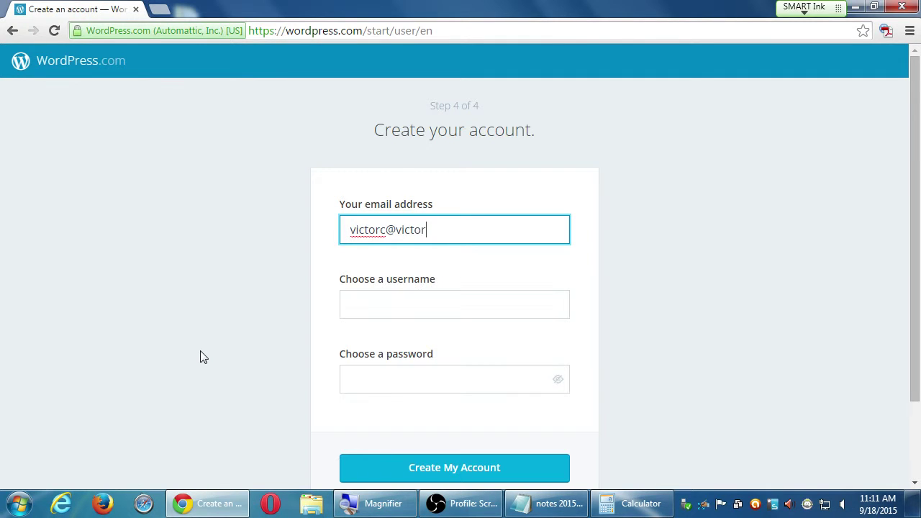
{"action": "key", "text": "Tab"}
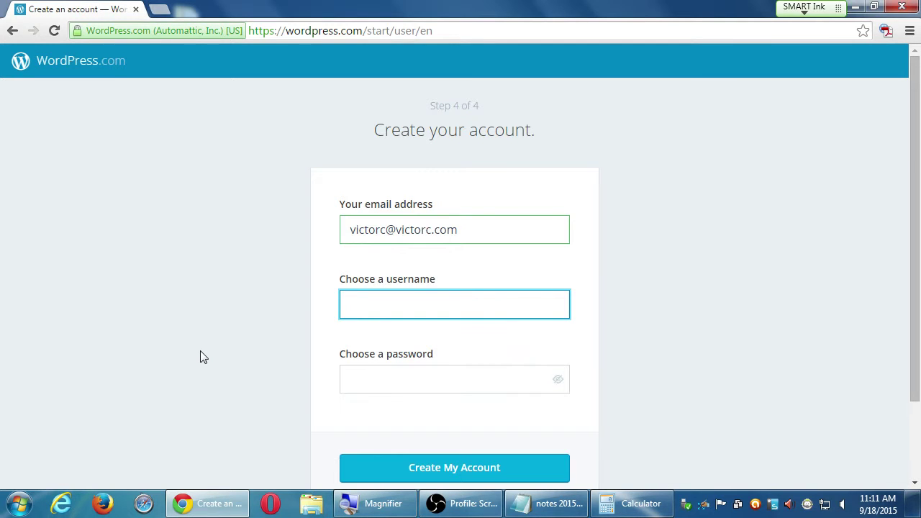
- After 'admin' and the bakery name are rejected, append a 2 to get an accepted username
{"action": "type", "text": "admin"}
{"action": "key", "text": "Tab"}
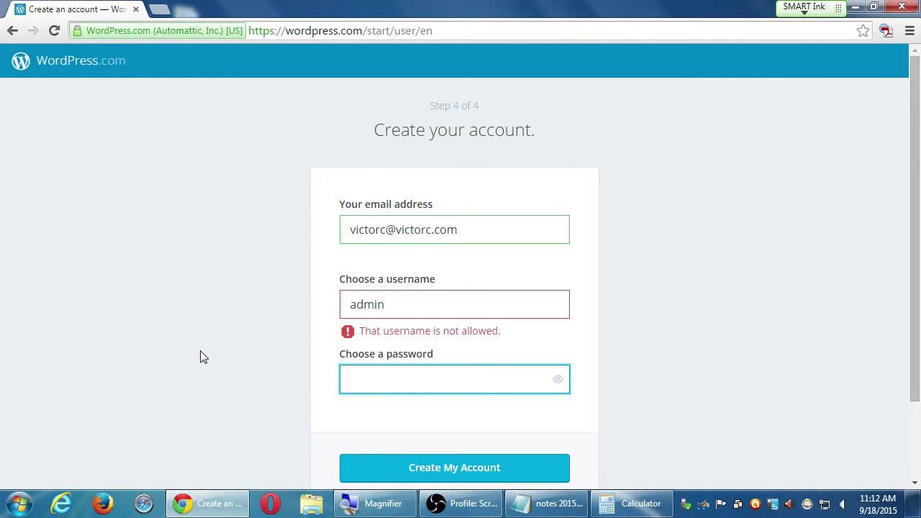
{"action": "key", "text": "shift+Tab"}
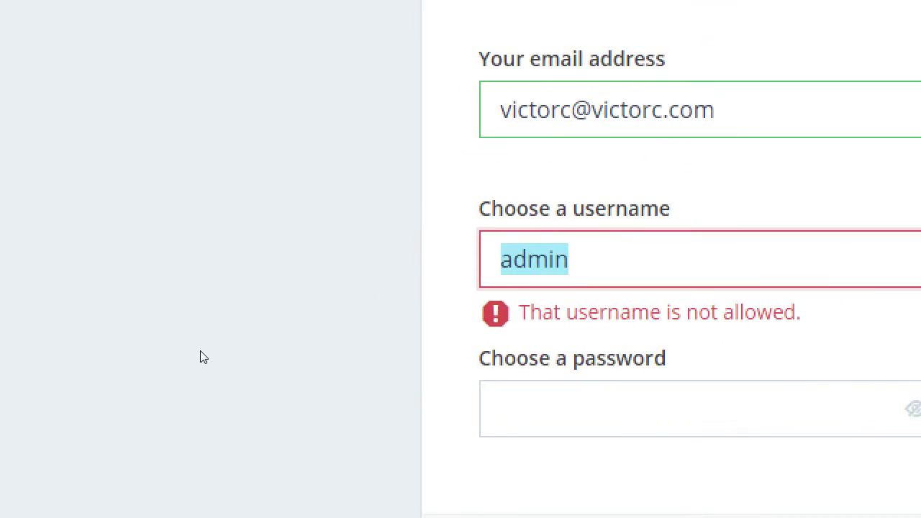
{"action": "type", "text": "victorsbakery"}
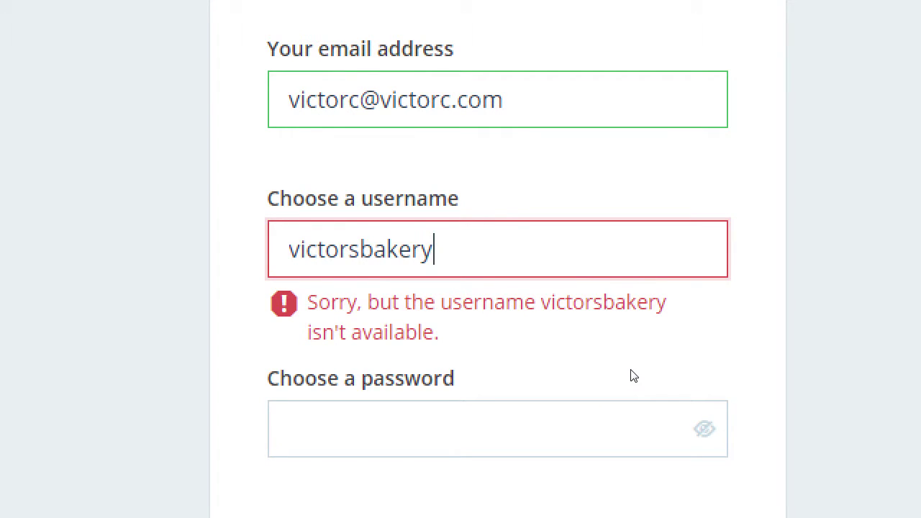
{"action": "key", "text": "Home"}
{"action": "type", "text": "new"}
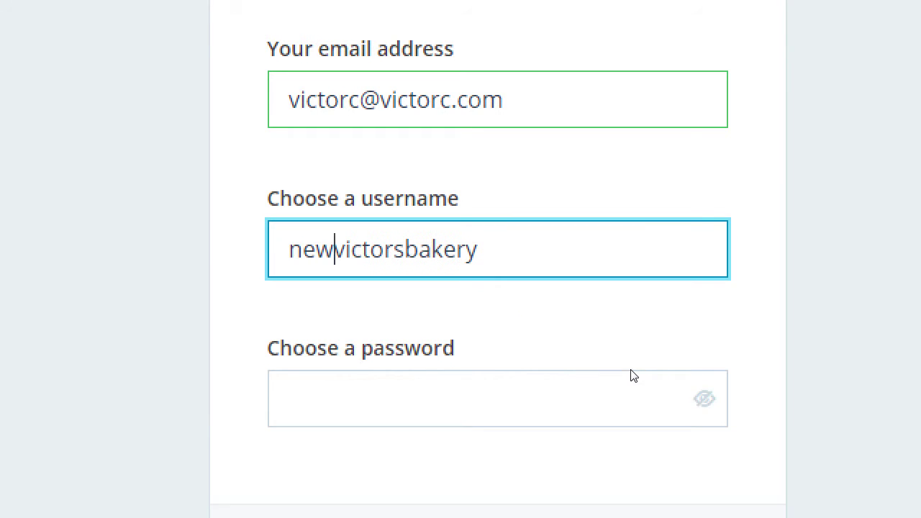
{"action": "left_click", "coordinate": [631, 376]}
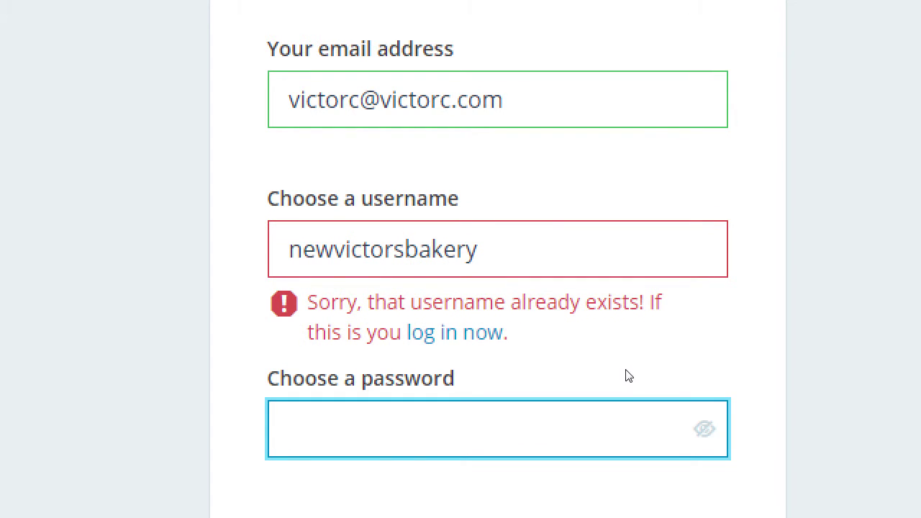
{"action": "key", "text": "shift+Tab"}
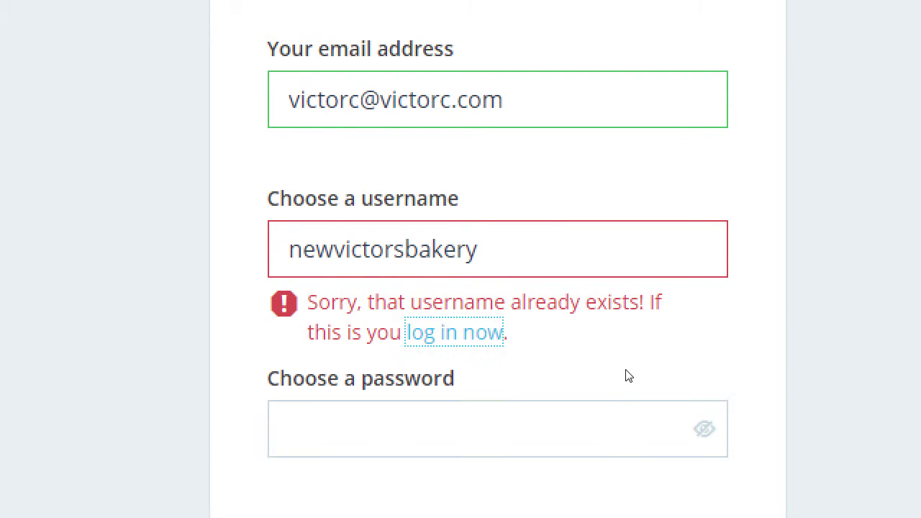
{"action": "key", "text": "shift+Tab"}
{"action": "key", "text": "End"}
{"action": "type", "text": "2"}
{"action": "key", "text": "Tab"}
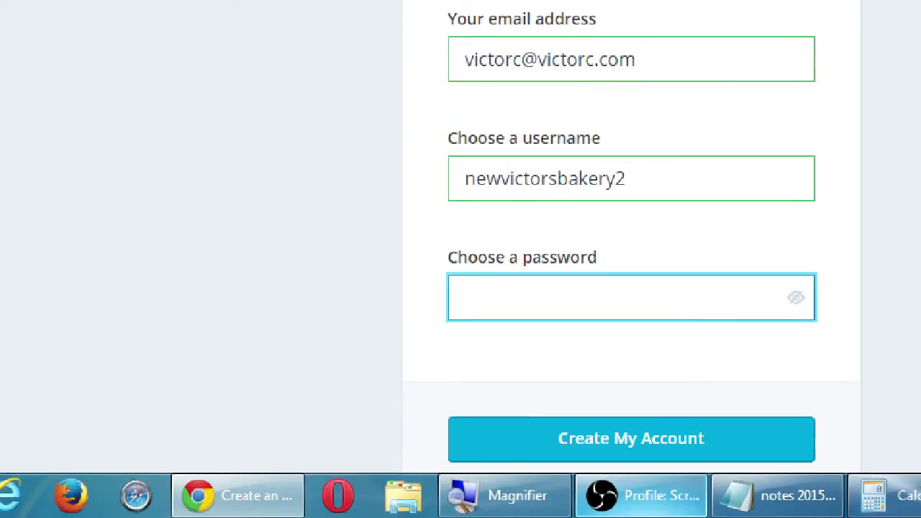
- Enter a password of at least 6 characters and submit with Create My Account
{"action": "type", "text": "Sup"}
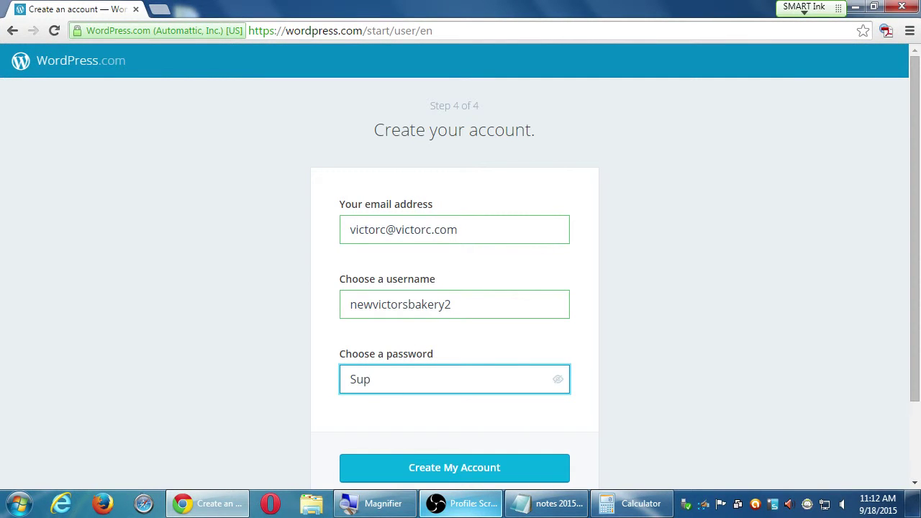
{"action": "key", "text": "BackSpace"}
{"action": "key", "text": "BackSpace"}
{"action": "key", "text": "BackSpace"}
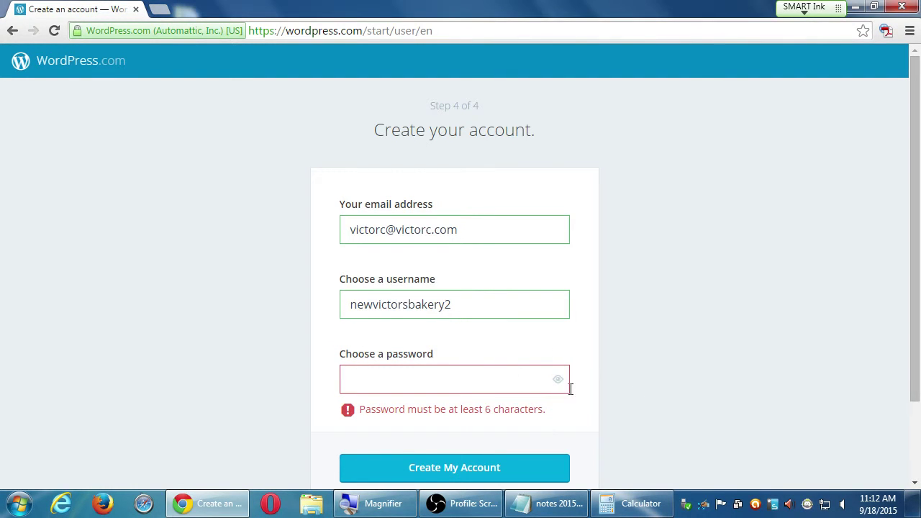
{"action": "left_click", "coordinate": [501, 382]}
{"action": "key", "text": "ctrl+a"}
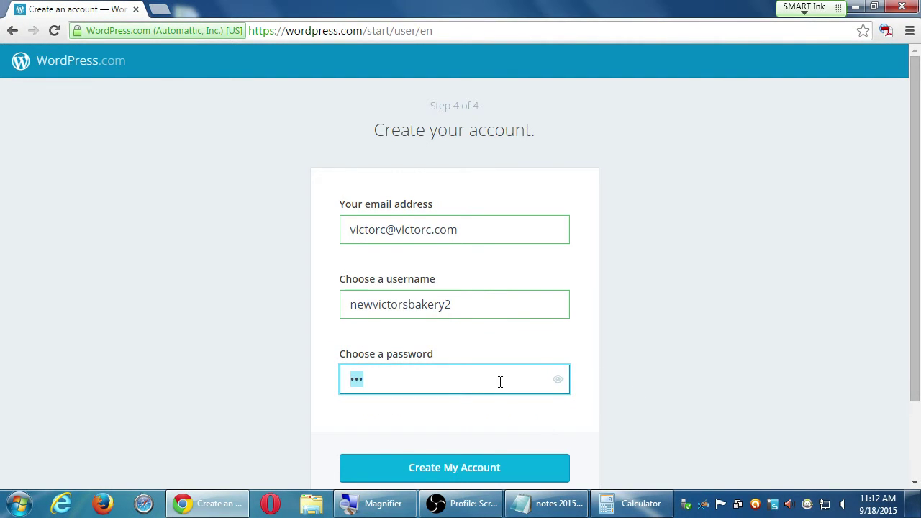
{"action": "scroll", "coordinate": [500, 382], "scroll_direction": "down", "scroll_amount": 2}
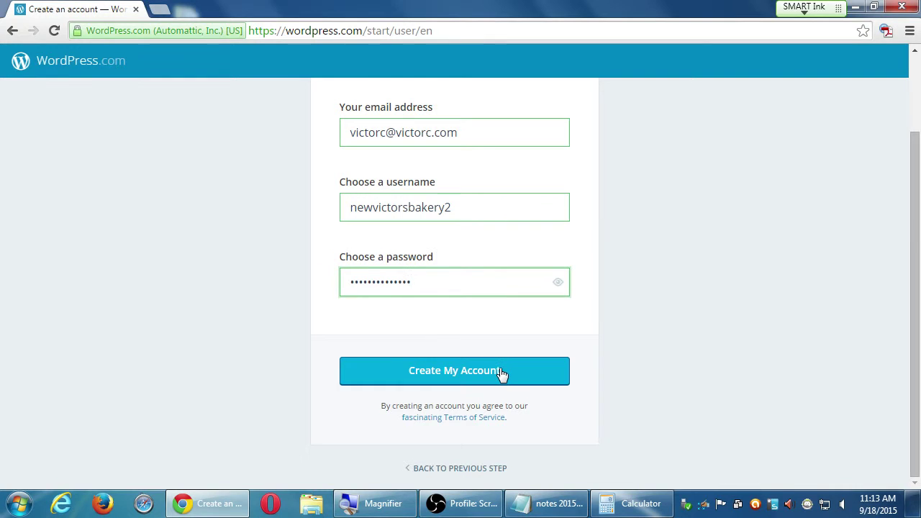
{"action": "left_click", "coordinate": [502, 373]}
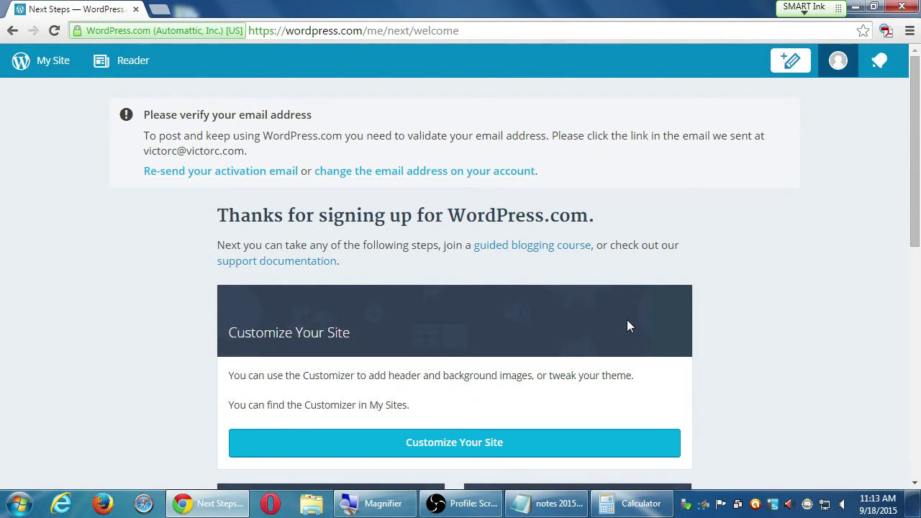
- Scroll through the Next Steps welcome page showing the pending email verification
{"action": "scroll", "coordinate": [627, 320], "scroll_direction": "down", "scroll_amount": 7}
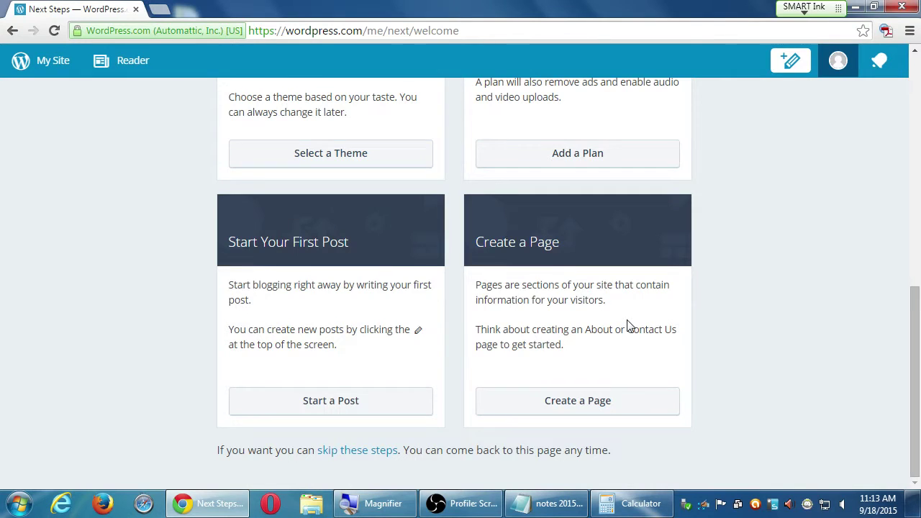
{"action": "scroll", "coordinate": [627, 325], "scroll_direction": "up", "scroll_amount": 7}
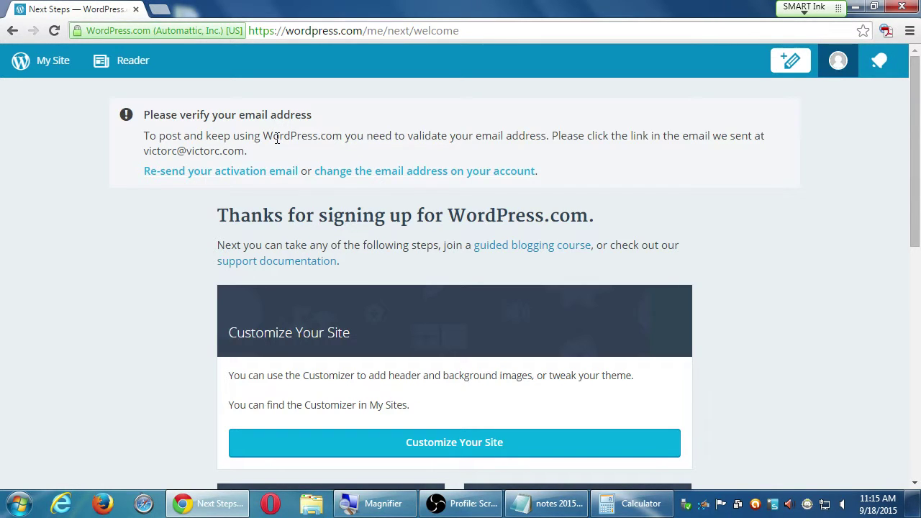
{"action": "scroll", "coordinate": [175, 295], "scroll_direction": "down", "scroll_amount": 5}
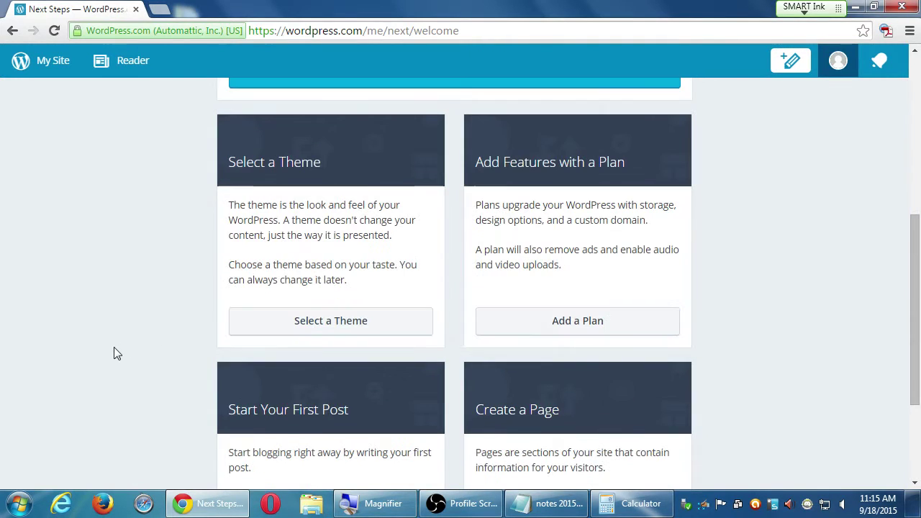
{"action": "scroll", "coordinate": [304, 232], "scroll_direction": "down", "scroll_amount": 2}
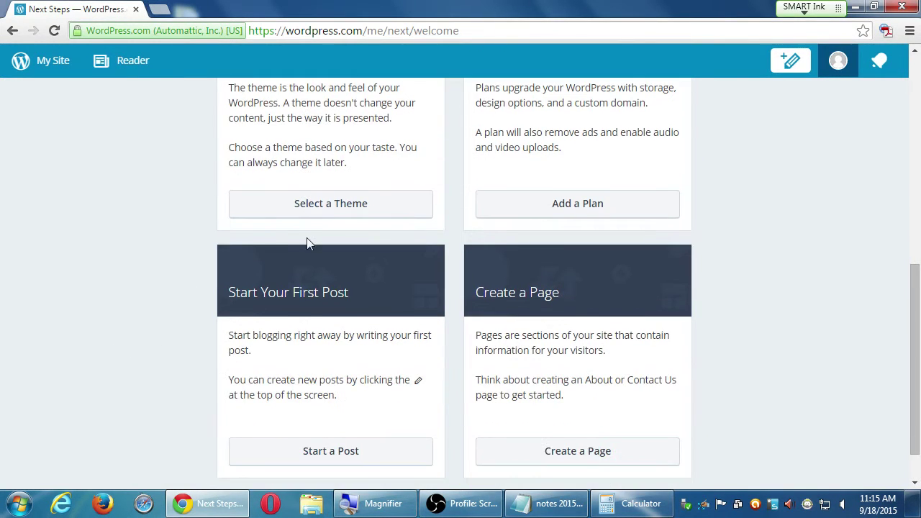
{"action": "scroll", "coordinate": [379, 399], "scroll_direction": "down", "scroll_amount": 1}
{"action": "scroll", "coordinate": [379, 399], "scroll_direction": "up", "scroll_amount": 8}
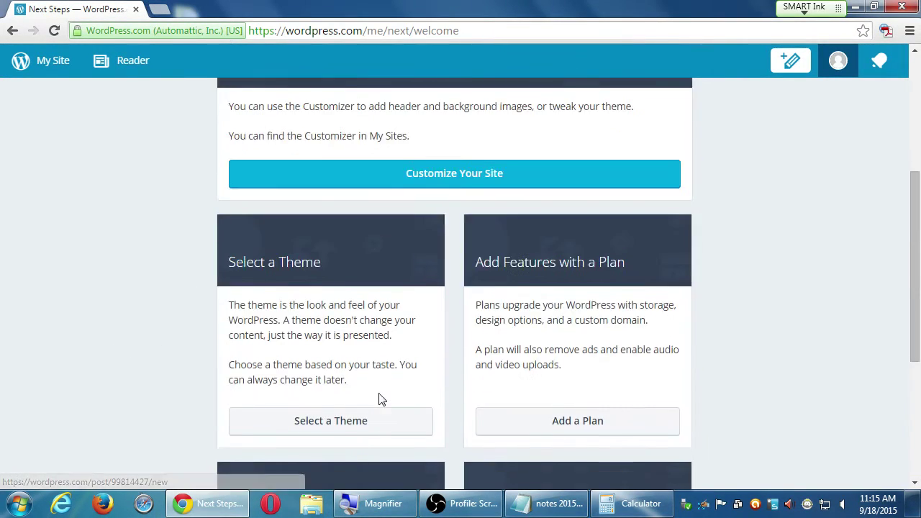
{"action": "scroll", "coordinate": [380, 401], "scroll_direction": "up", "scroll_amount": 1}
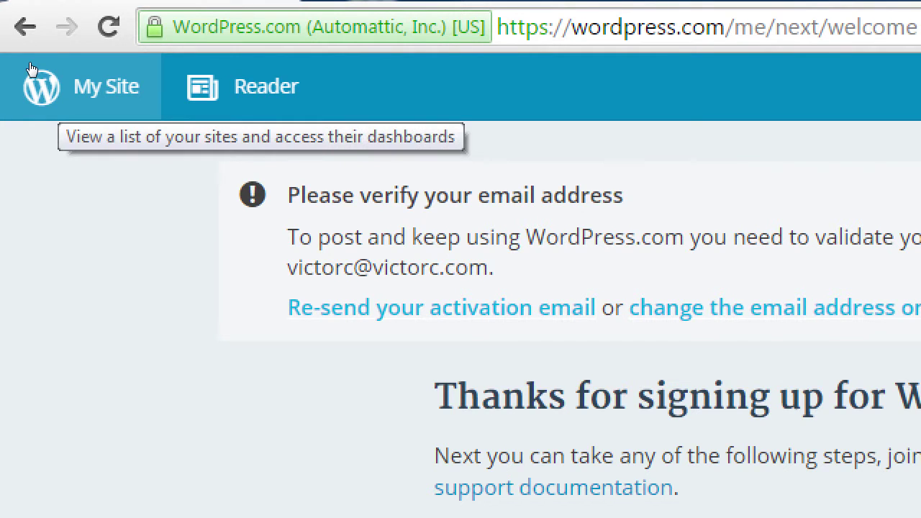
{"action": "left_click", "coordinate": [31, 69]}
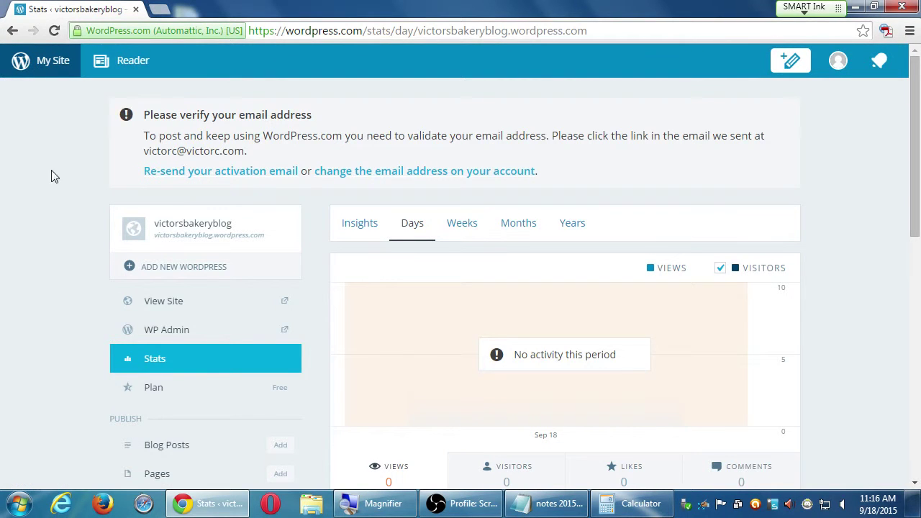
{"action": "scroll", "coordinate": [58, 223], "scroll_direction": "down", "scroll_amount": 1}
{"action": "scroll", "coordinate": [58, 227], "scroll_direction": "down", "scroll_amount": 6}
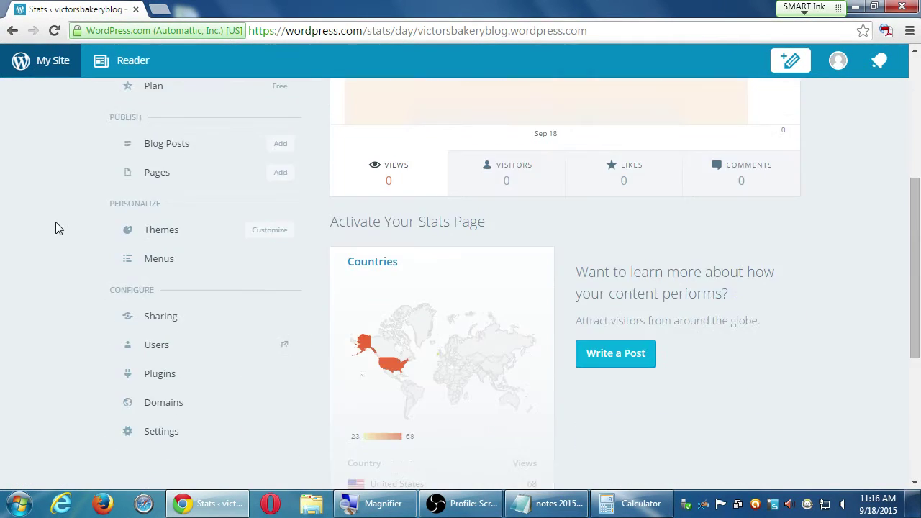
{"action": "scroll", "coordinate": [56, 224], "scroll_direction": "down", "scroll_amount": 2}
{"action": "scroll", "coordinate": [56, 223], "scroll_direction": "up", "scroll_amount": 8}
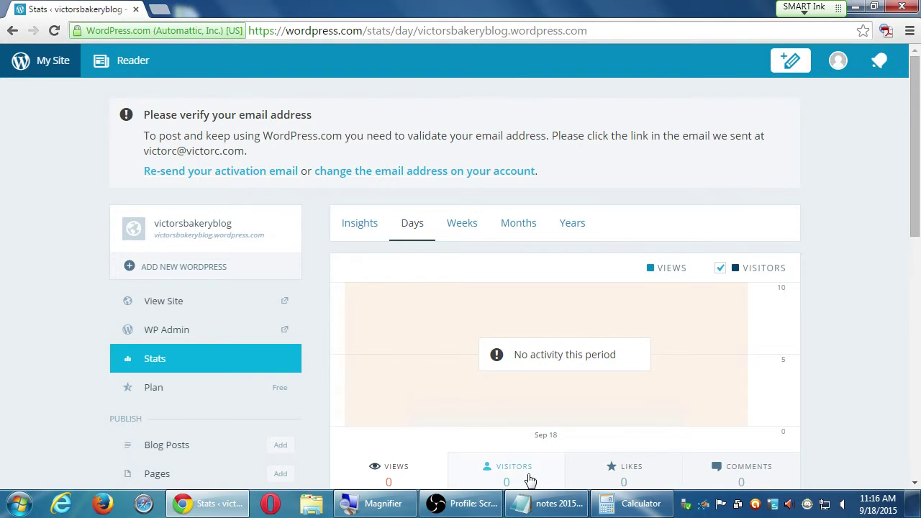
{"action": "scroll", "coordinate": [533, 468], "scroll_direction": "down", "scroll_amount": 3}
{"action": "scroll", "coordinate": [799, 301], "scroll_direction": "down", "scroll_amount": 3}
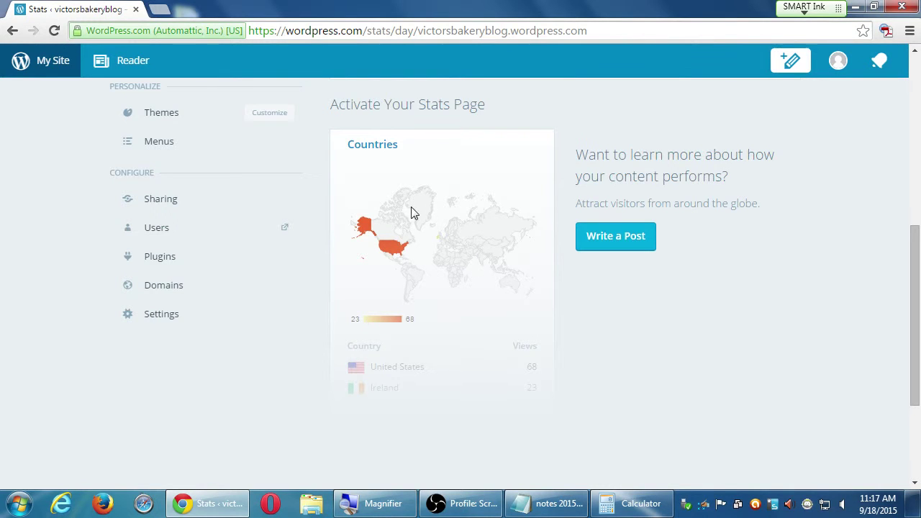
{"action": "scroll", "coordinate": [551, 350], "scroll_direction": "up", "scroll_amount": 2}
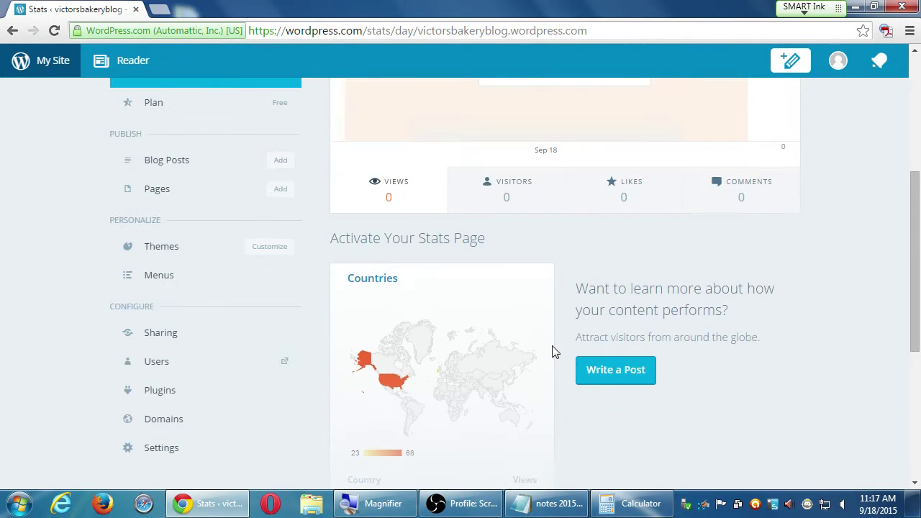
{"action": "scroll", "coordinate": [551, 411], "scroll_direction": "up", "scroll_amount": 3}
{"action": "scroll", "coordinate": [550, 421], "scroll_direction": "up", "scroll_amount": 2}
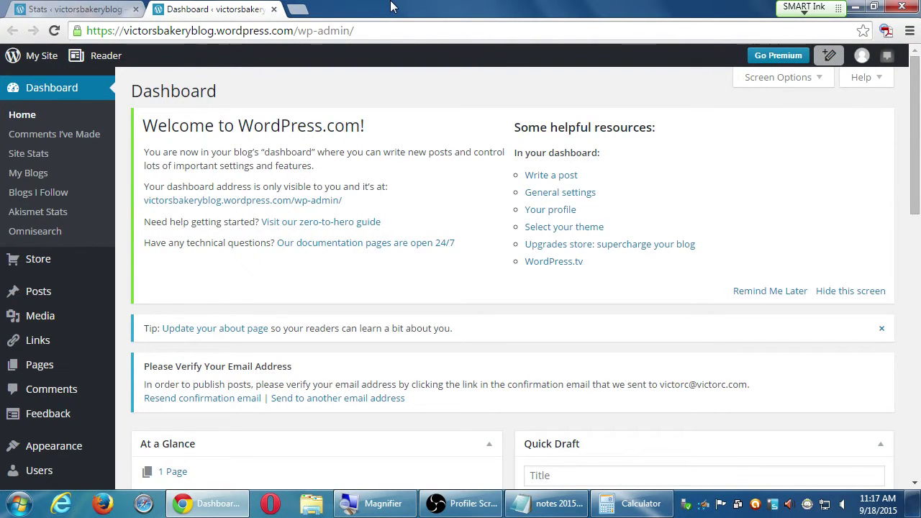
{"action": "key", "text": "ctrl+Page_Up"}
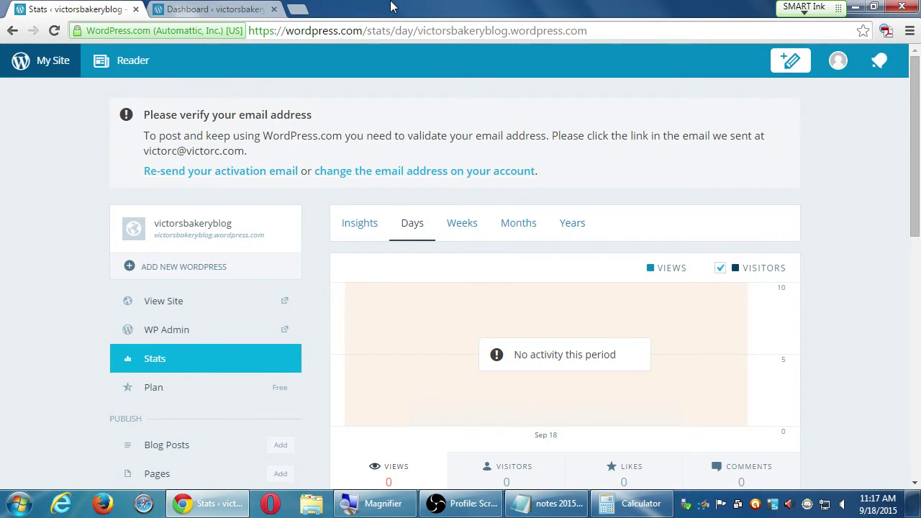
{"action": "key", "text": "ctrl+Page_Down"}
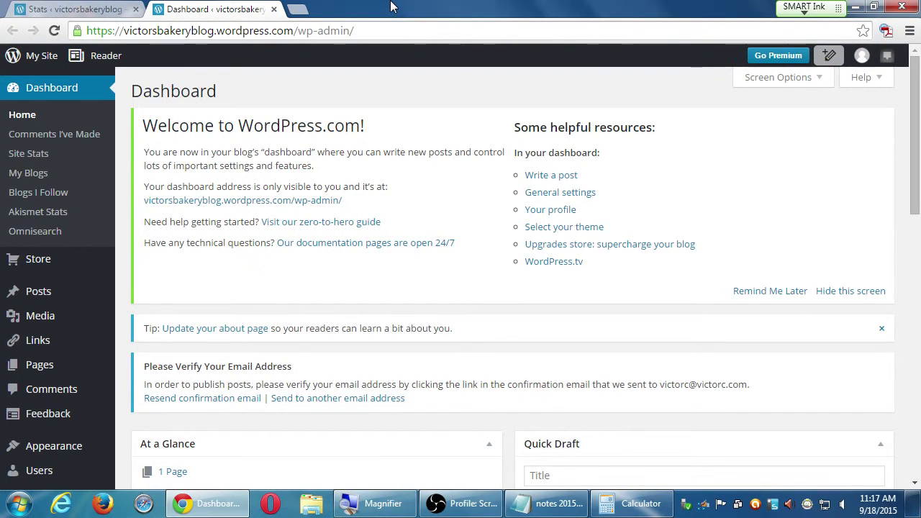
{"action": "key", "text": "ctrl+shift+Tab"}
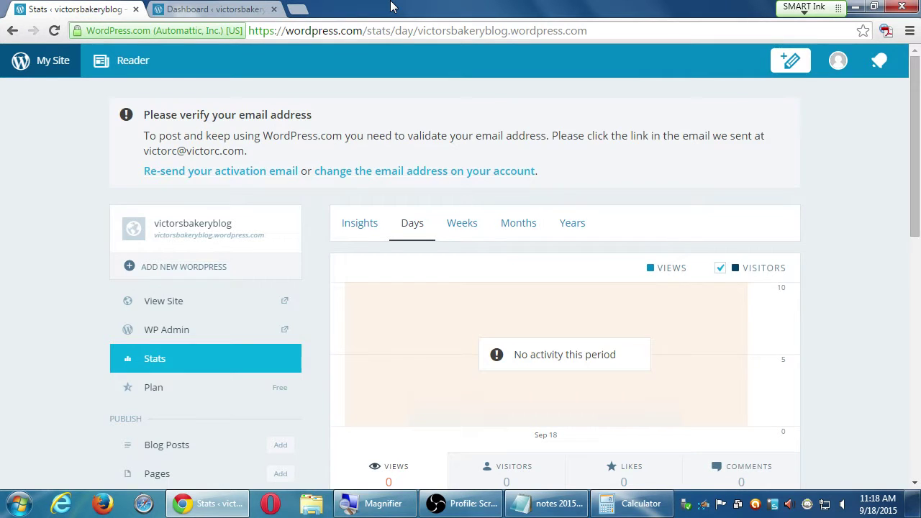
{"action": "left_click", "coordinate": [165, 335]}
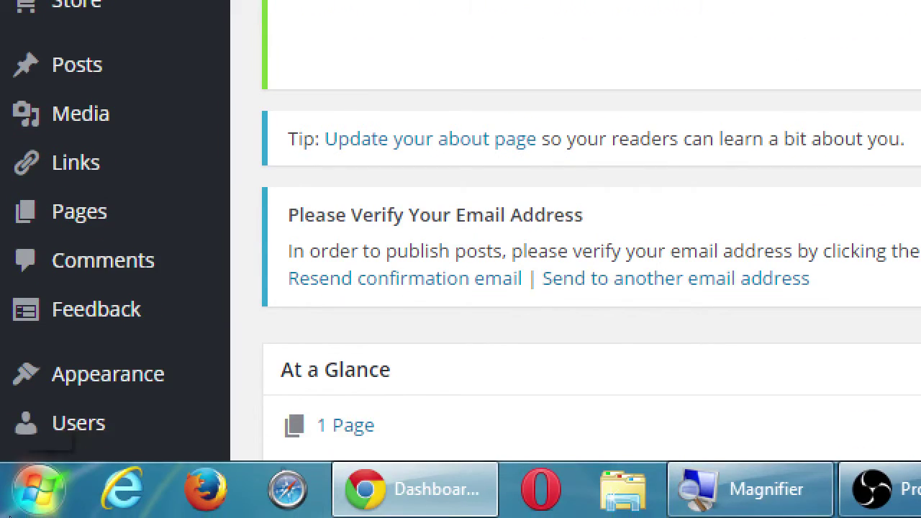
- Move down the admin sidebar to Settings to reach the General Settings page
{"action": "key", "text": "shift+Tab"}
{"action": "key", "text": "shift+Tab"}
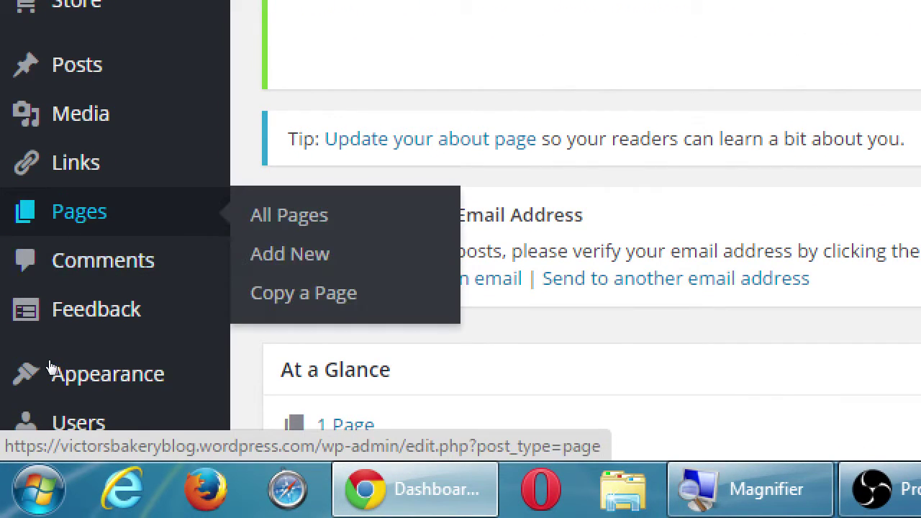
{"action": "key", "text": "Tab"}
{"action": "key", "text": "Tab"}
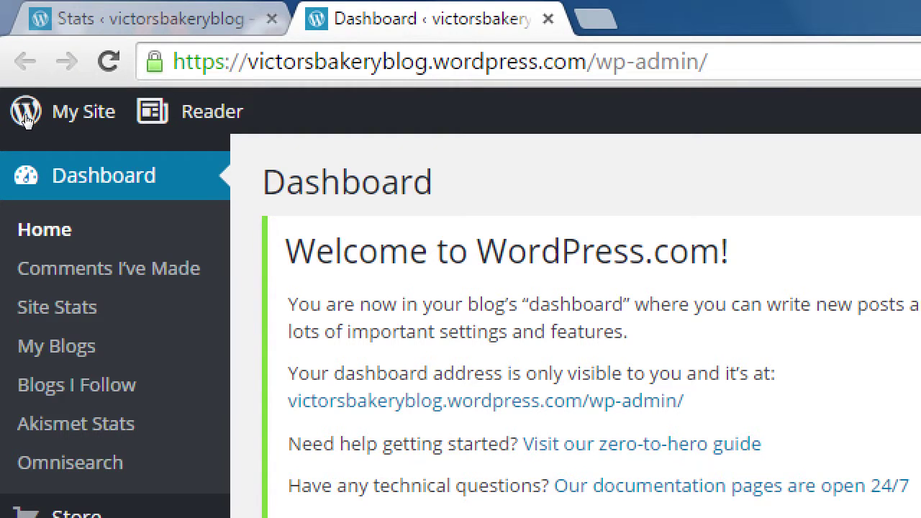
{"action": "scroll", "coordinate": [96, 367], "scroll_direction": "down", "scroll_amount": 6}
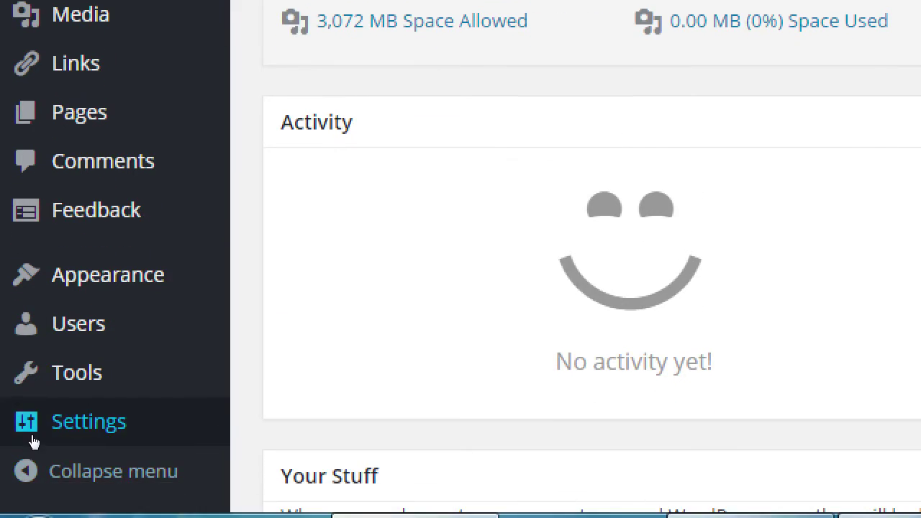
{"action": "mouse_move", "coordinate": [32, 455]}
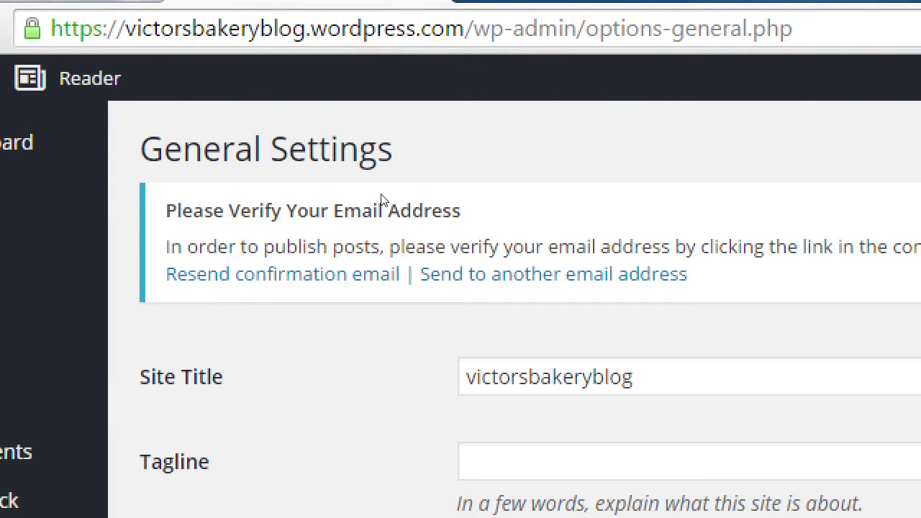
- Replace the site title victorsbakeryblog with 'Victor's Bakery', correcting the capital A
{"action": "key", "text": "Tab"}
{"action": "key", "text": "ctrl+a"}
{"action": "type", "text": "Vi"}
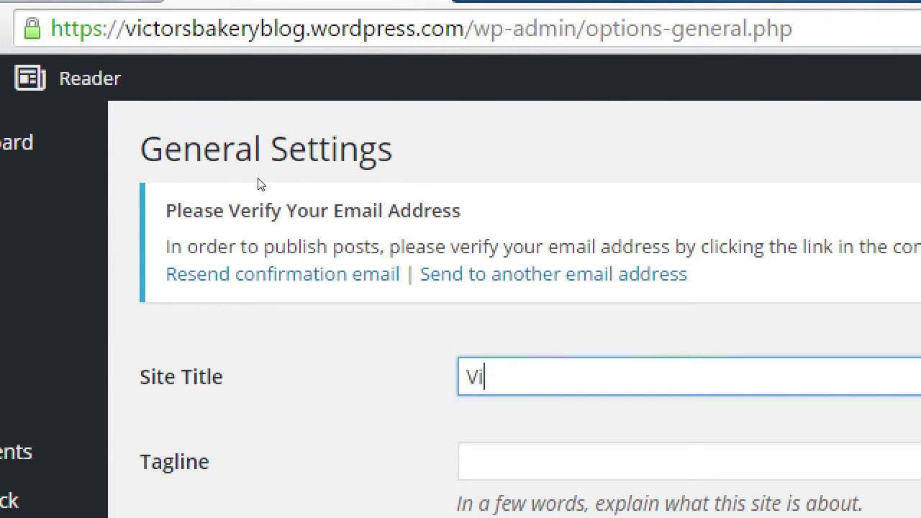
{"action": "type", "text": "ctor's BAkery"}
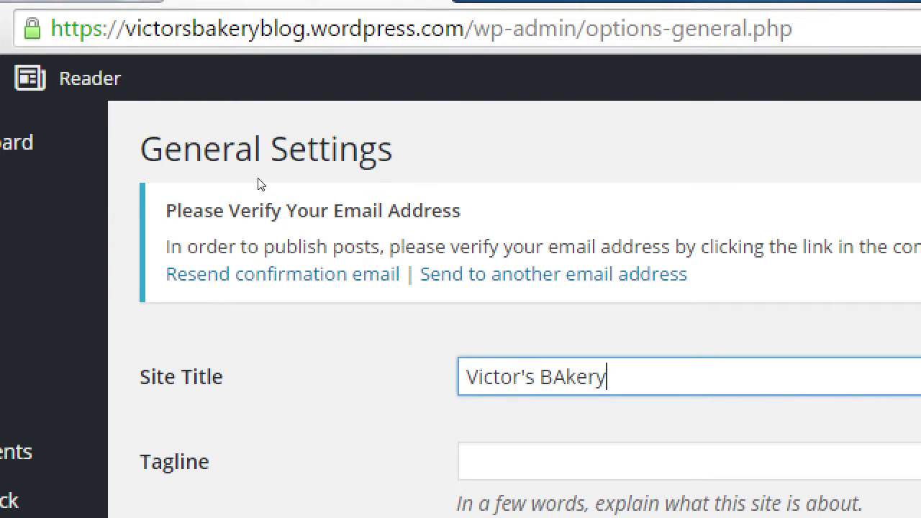
{"action": "key", "text": "Left"}
{"action": "key", "text": "Left"}
{"action": "key", "text": "Left"}
{"action": "key", "text": "Left"}
{"action": "key", "text": "shift+Left"}
{"action": "type", "text": "a"}
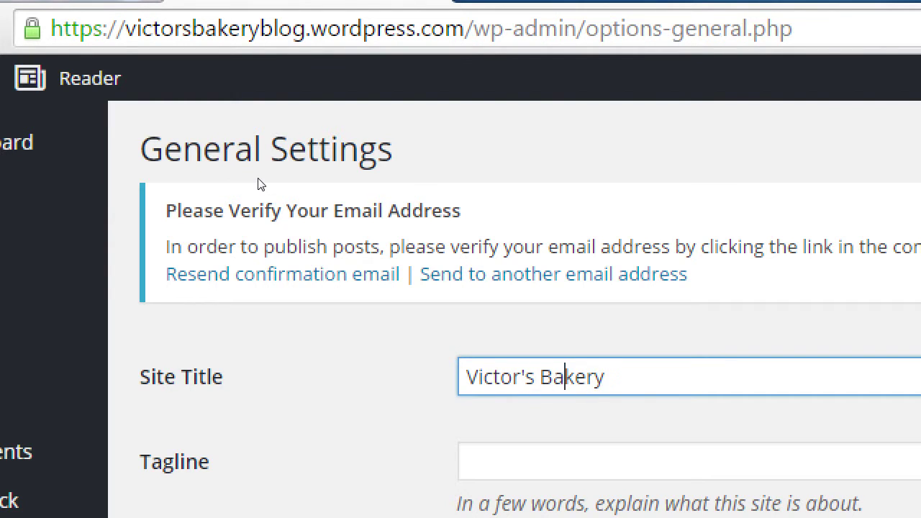
{"action": "key", "text": "End"}
{"action": "type", "text": "!"}
{"action": "key", "text": "BackSpace"}
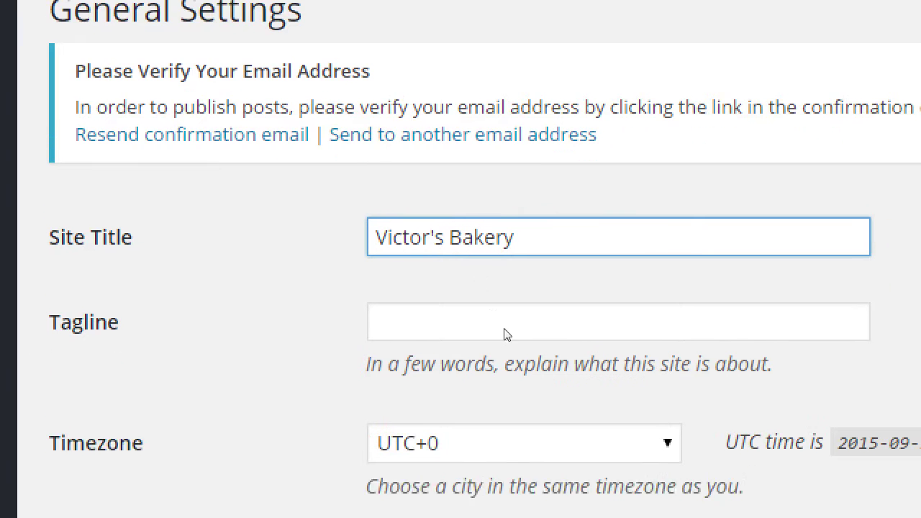
{"action": "key", "text": "Tab"}
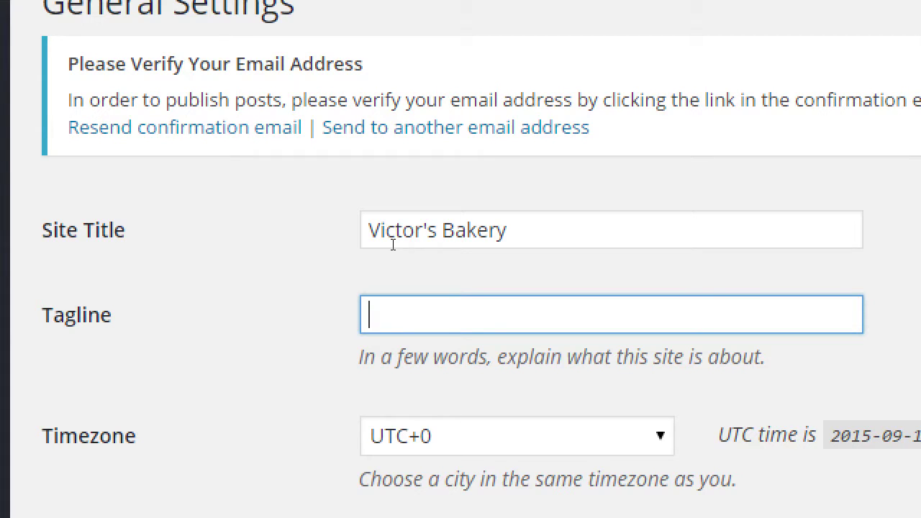
- Change the site title to 'PmD Interactive' and type the tagline 'San Diego Web Design Company'
{"action": "triple_click", "coordinate": [392, 246]}
{"action": "type", "text": "PmD "}
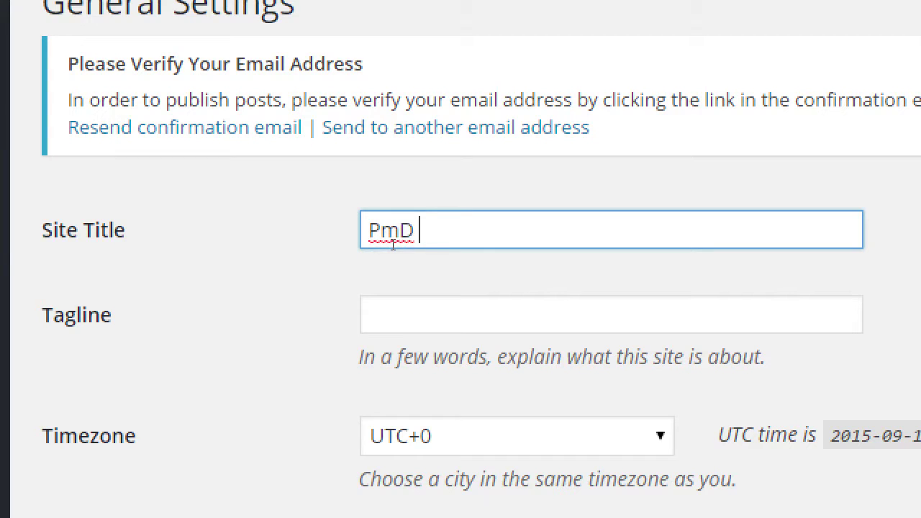
{"action": "type", "text": "Interactive"}
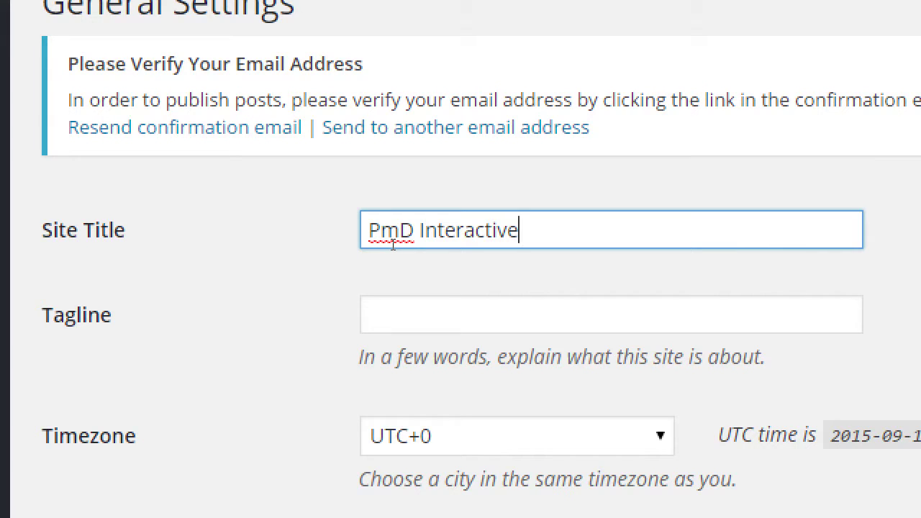
{"action": "key", "text": "Tab"}
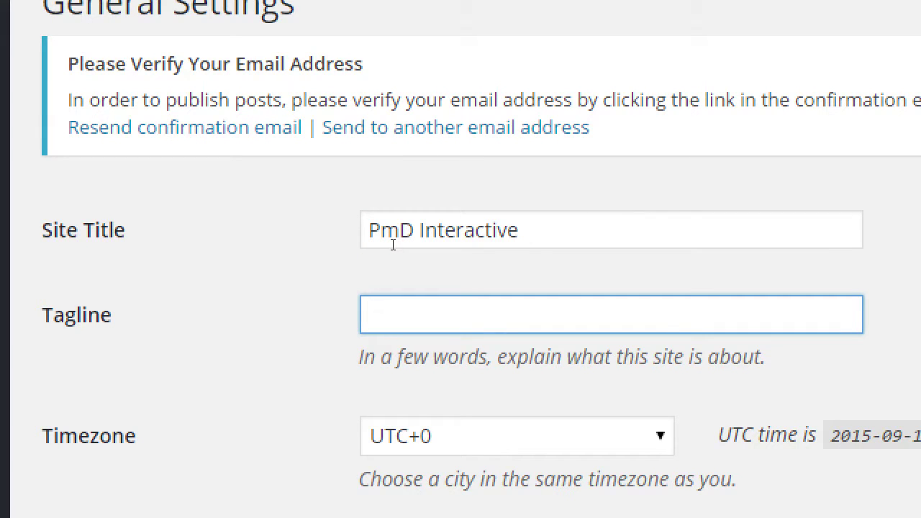
{"action": "type", "text": "San Diego Web Desi"}
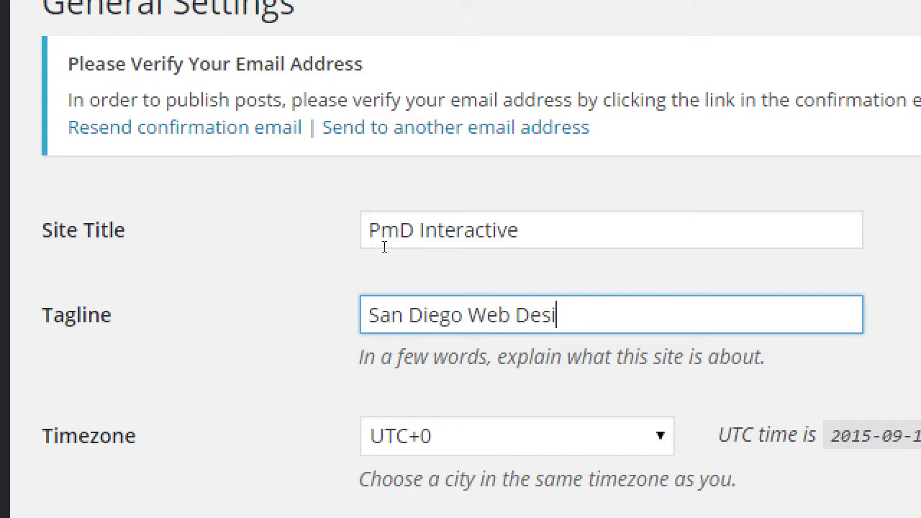
{"action": "type", "text": "gn Company"}
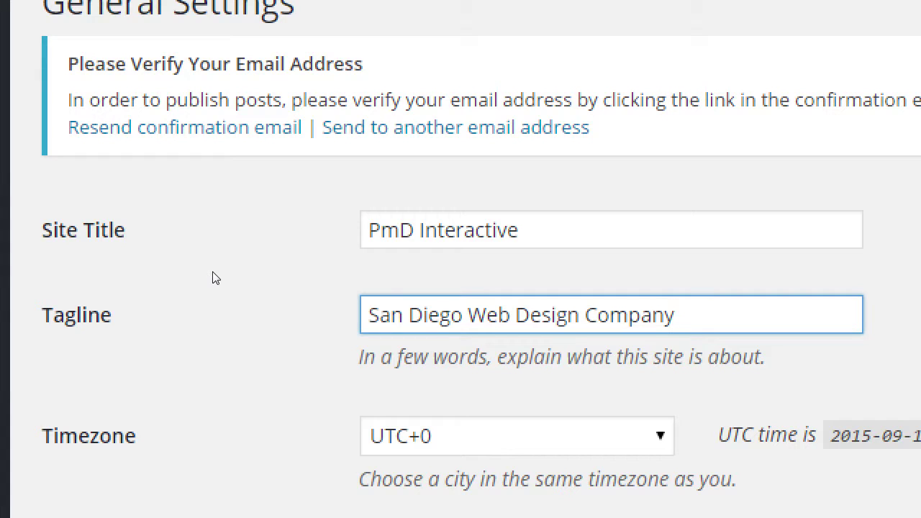
- Replace the tagline with 'Your Number One Web Marketing Firm That Can Solve All Your Problem…'
{"action": "key", "text": "ctrl+a"}
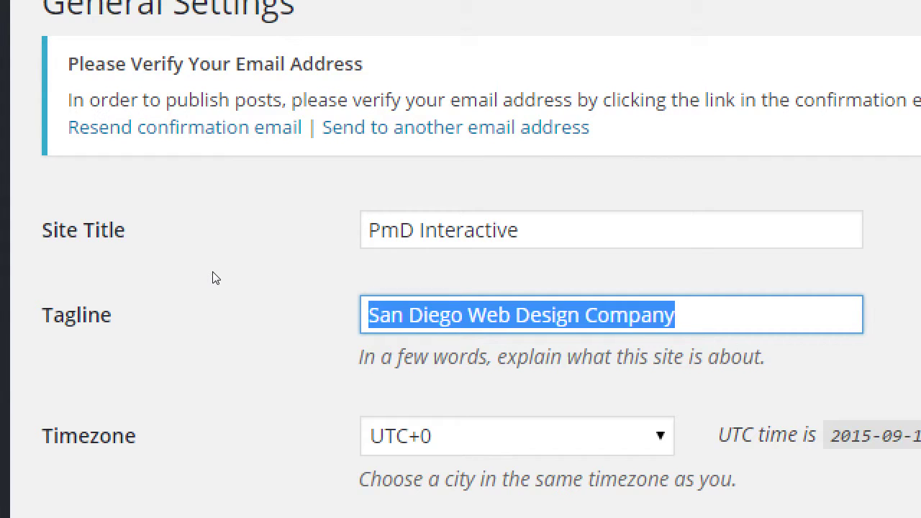
{"action": "type", "text": "Your"}
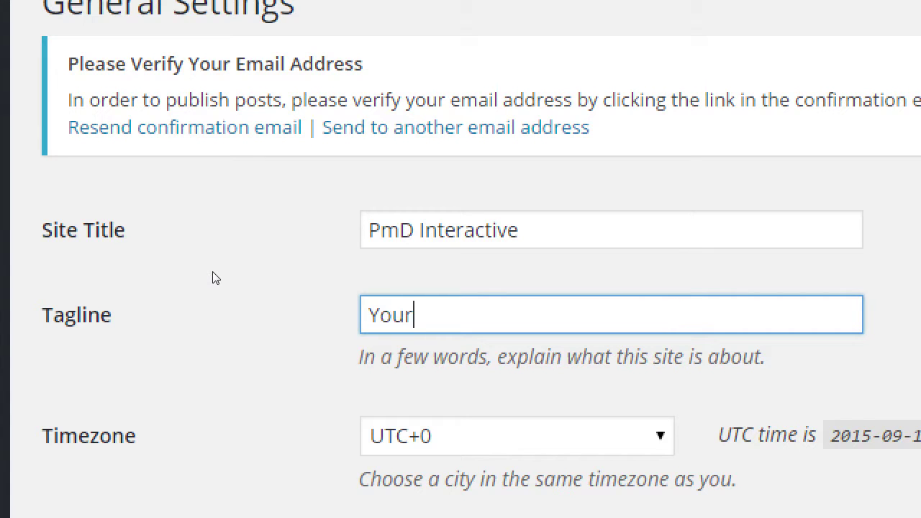
{"action": "type", "text": " Number One "}
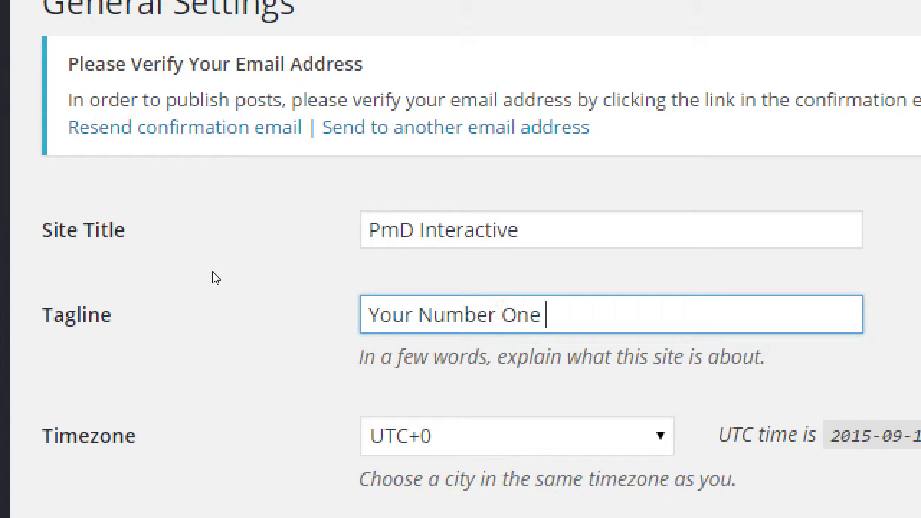
{"action": "type", "text": "Web Markti"}
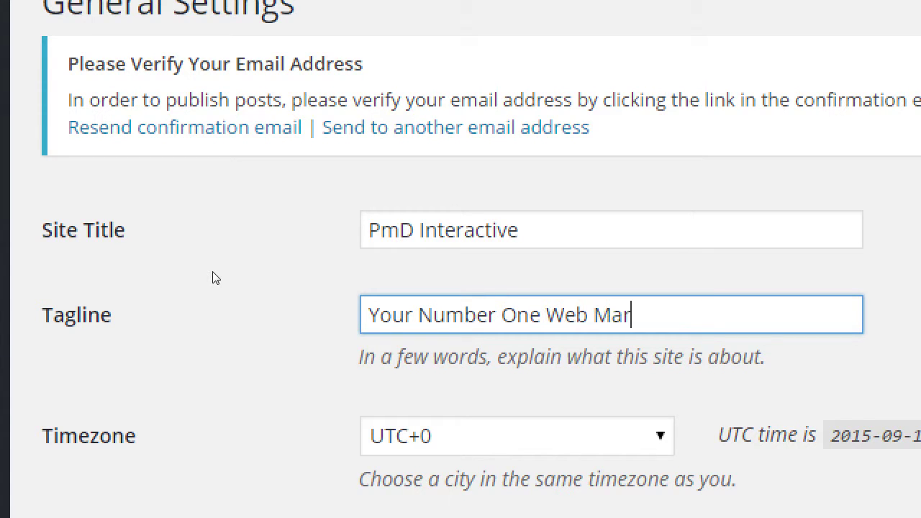
{"action": "key", "text": "BackSpace"}
{"action": "key", "text": "BackSpace"}
{"action": "type", "text": "eting Firm"}
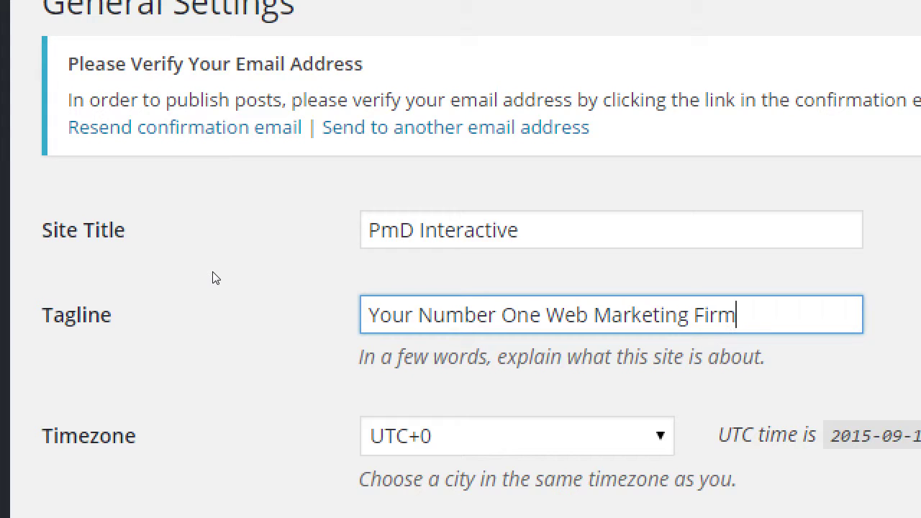
{"action": "type", "text": "That Can So"}
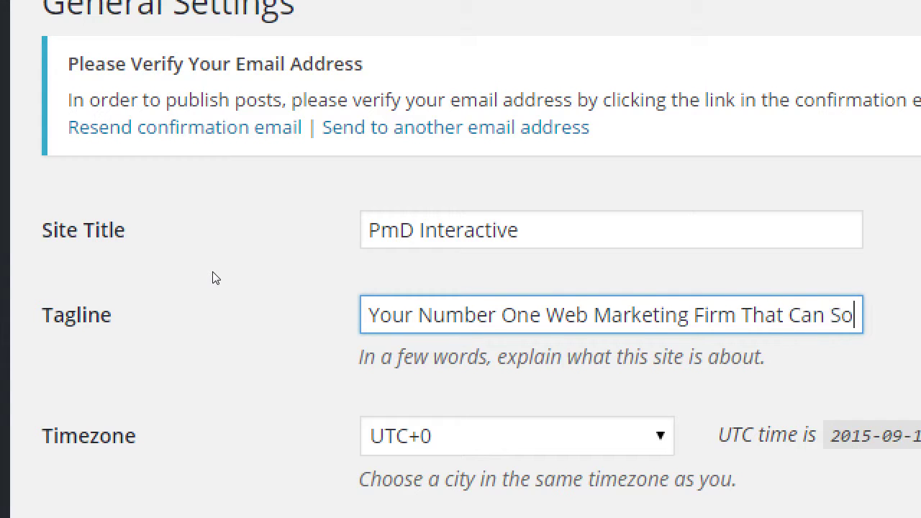
{"action": "type", "text": "lve All Yo"}
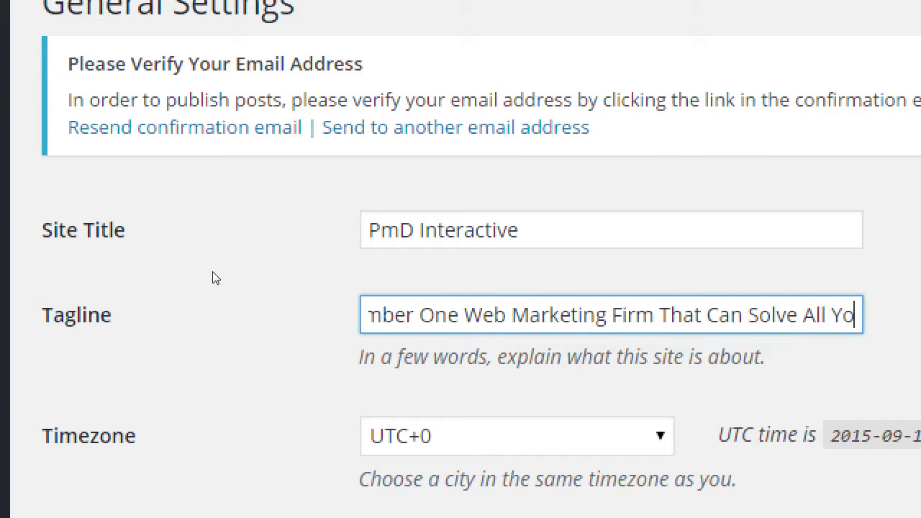
{"action": "type", "text": "ur Problemlaksjdkljdkjakfl"}
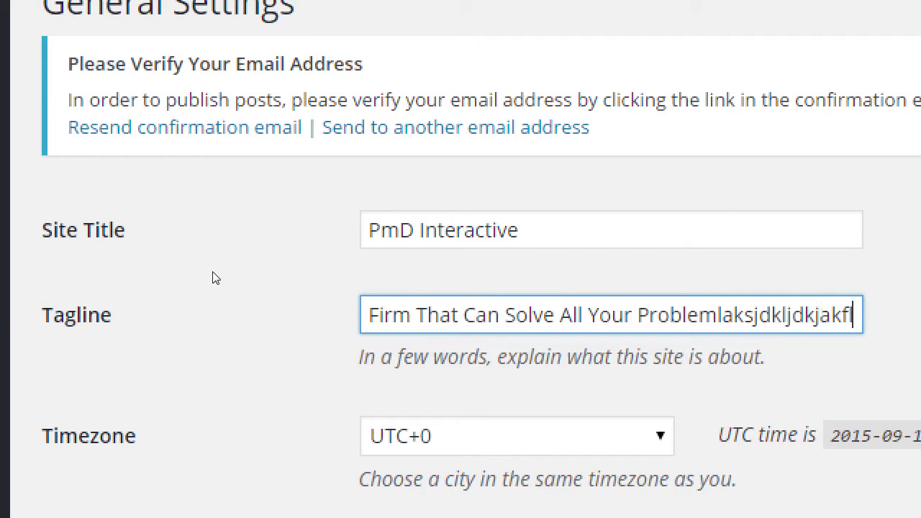
{"action": "key", "text": "Home"}
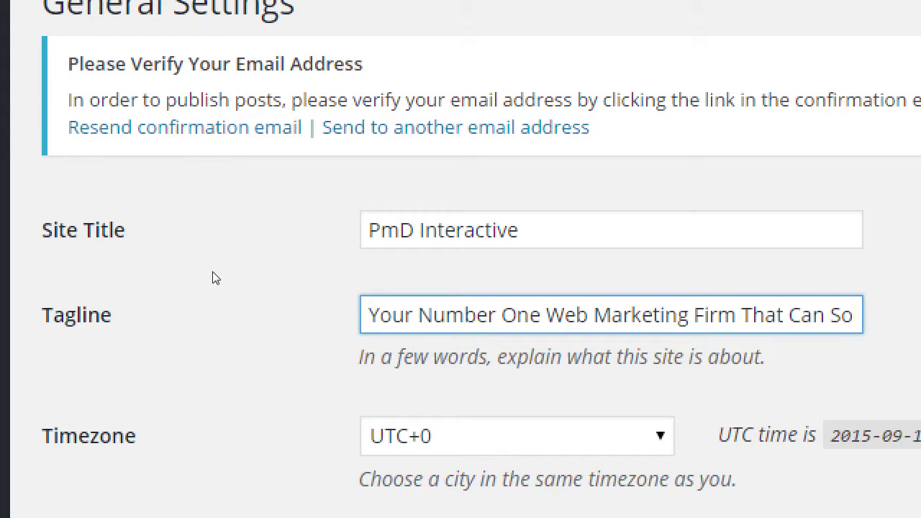
- Delete all tagline text after 'Marketing', leaving 'Your Number One Web Marketing'
{"action": "key", "text": "Right"}
{"action": "key", "text": "Right"}
{"action": "key", "text": "Right"}
{"action": "key", "text": "Right"}
{"action": "key", "text": "Right"}
{"action": "key", "text": "Right"}
{"action": "key", "text": "Right"}
{"action": "key", "text": "Right"}
{"action": "key", "text": "Right"}
{"action": "key", "text": "Right"}
{"action": "key", "text": "Right"}
{"action": "key", "text": "Right"}
{"action": "key", "text": "Right"}
{"action": "key", "text": "Right"}
{"action": "key", "text": "Right"}
{"action": "key", "text": "Right"}
{"action": "key", "text": "Right"}
{"action": "key", "text": "Right"}
{"action": "key", "text": "Right"}
{"action": "key", "text": "Right"}
{"action": "key", "text": "Right"}
{"action": "key", "text": "Right"}
{"action": "key", "text": "Right"}
{"action": "key", "text": "Right"}
{"action": "key", "text": "Right"}
{"action": "key", "text": "Right"}
{"action": "key", "text": "Right"}
{"action": "key", "text": "Right"}
{"action": "key", "text": "Right"}
{"action": "key", "text": "shift+End"}
{"action": "key", "text": "Delete"}
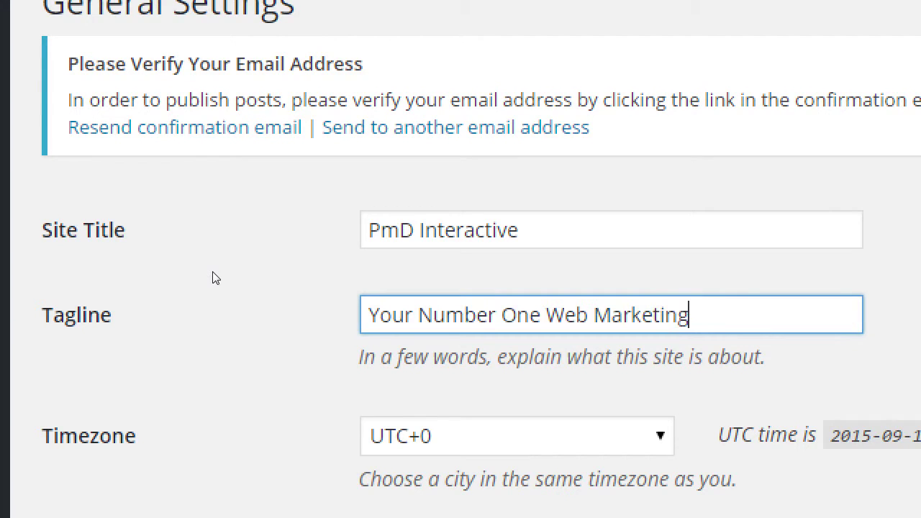
{"action": "key", "text": "Home"}
- Search the timezone list for 'los' and pick Los Angeles
{"action": "key", "text": "Tab"}
{"action": "key", "text": "alt+Down"}
{"action": "key", "text": "Up"}
{"action": "key", "text": "Up"}
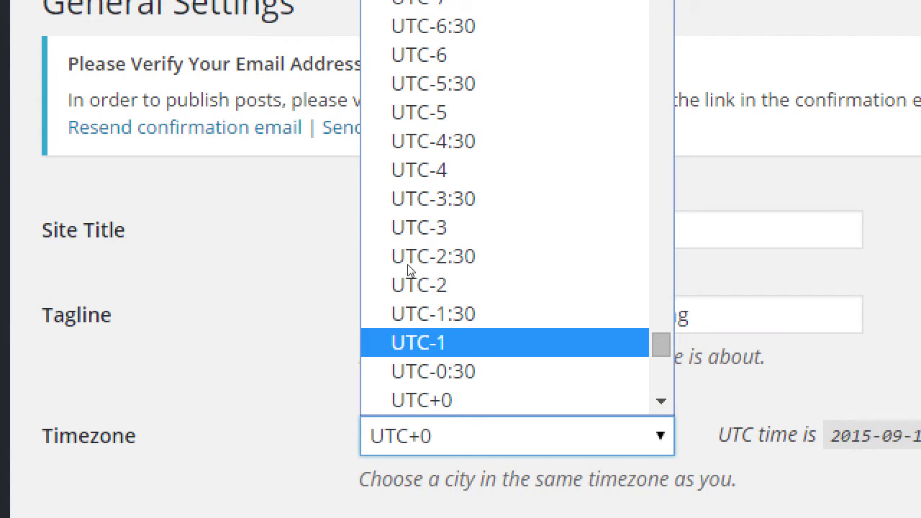
{"action": "key", "text": "Up"}
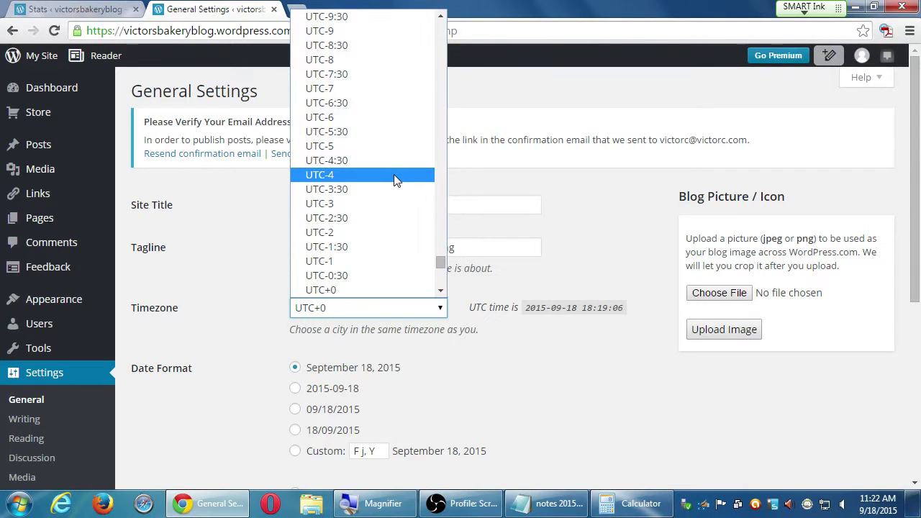
{"action": "type", "text": "los"}
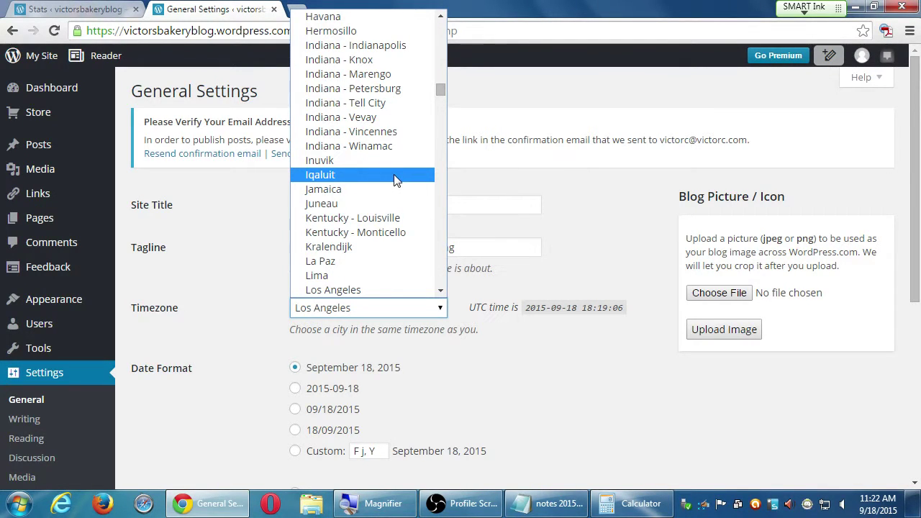
{"action": "left_click", "coordinate": [358, 288]}
- Reopen the timezone list and confirm Los Angeles as the selected timezone
{"action": "left_click", "coordinate": [382, 309]}
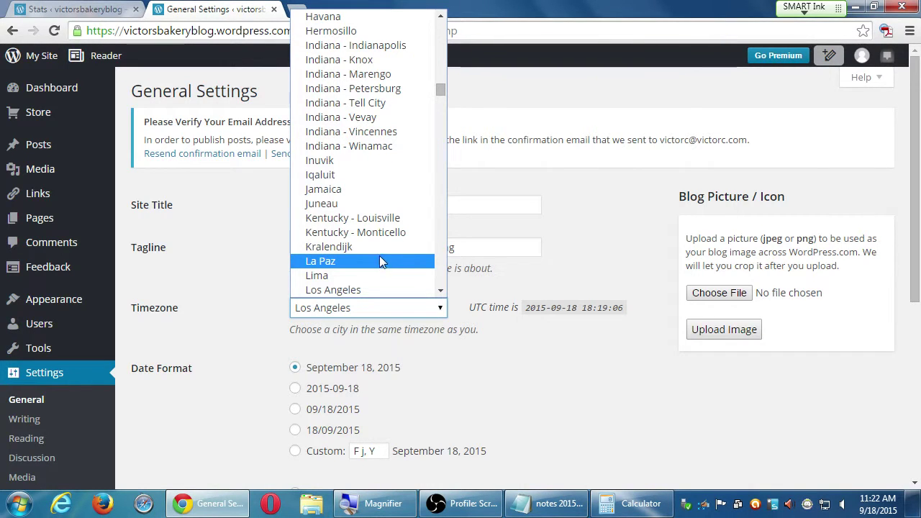
{"action": "left_click", "coordinate": [346, 289]}
{"action": "left_click", "coordinate": [431, 311]}
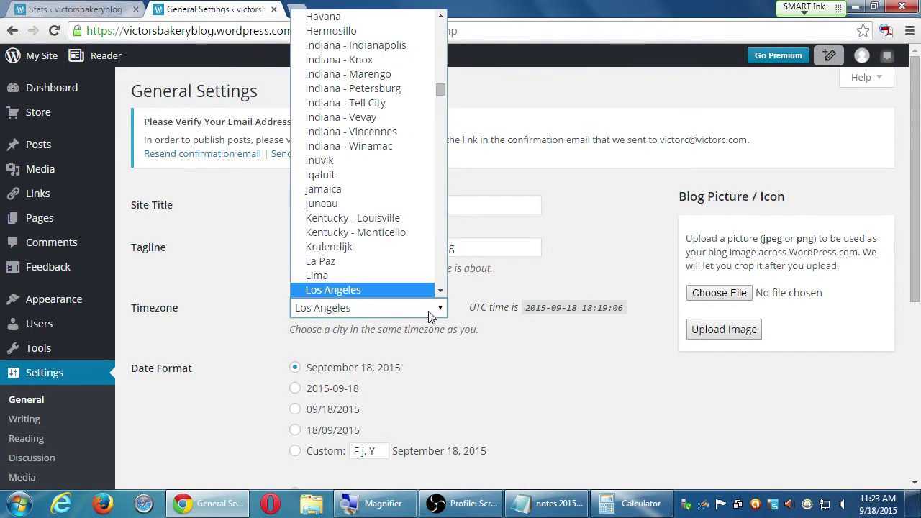
{"action": "key", "text": "Down"}
{"action": "key", "text": "Up"}
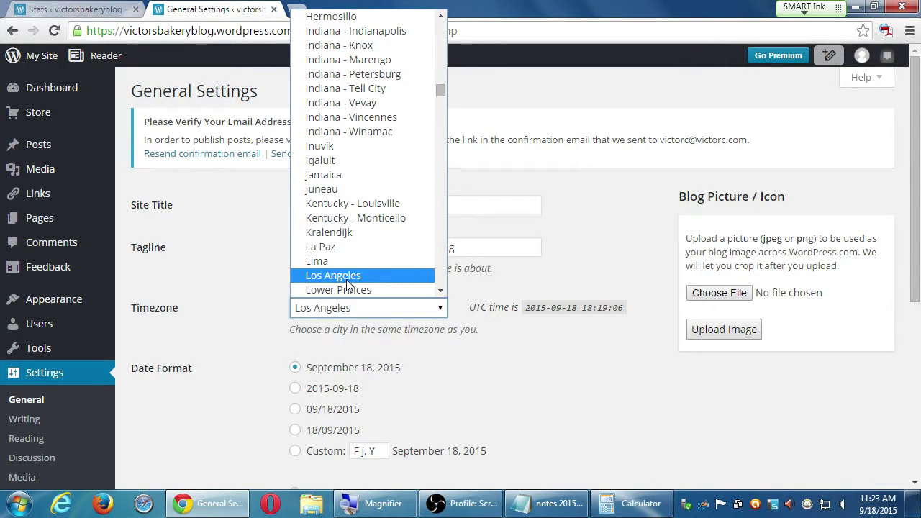
{"action": "left_click", "coordinate": [348, 283]}
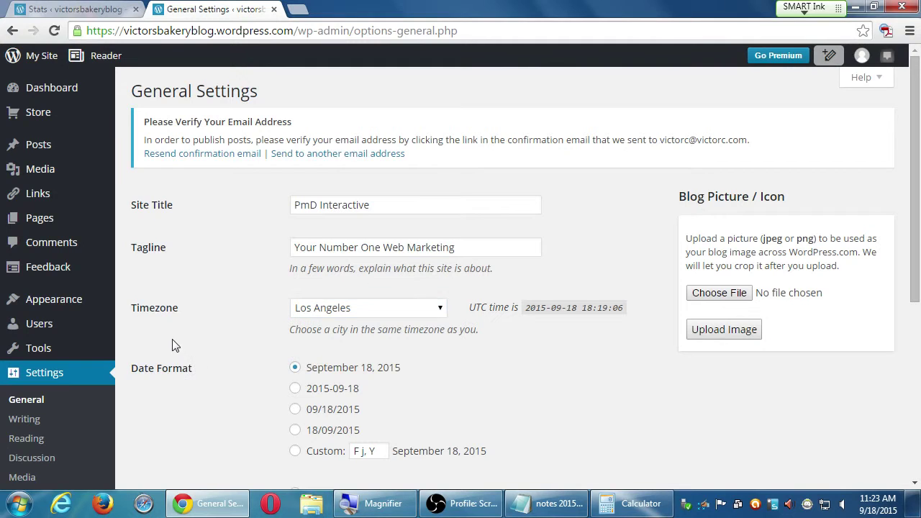
{"action": "scroll", "coordinate": [180, 345], "scroll_direction": "down", "scroll_amount": 1}
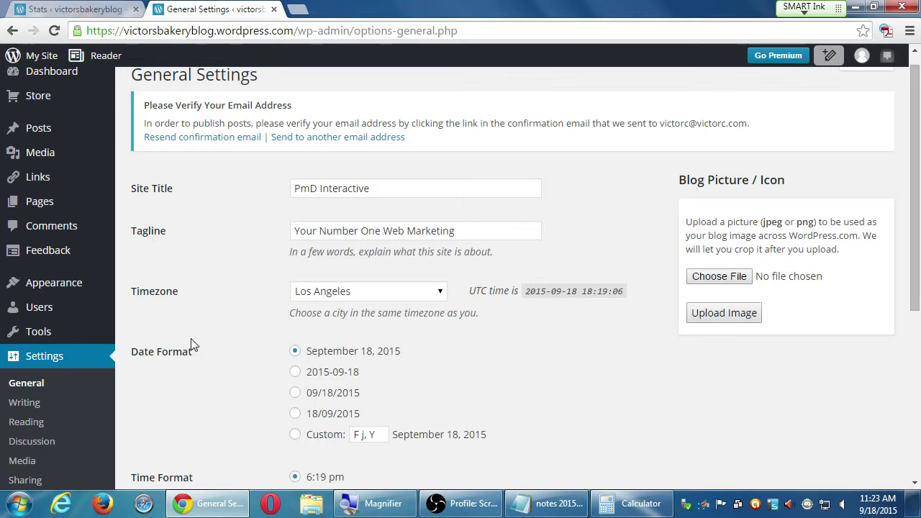
{"action": "scroll", "coordinate": [175, 396], "scroll_direction": "down", "scroll_amount": 1}
{"action": "scroll", "coordinate": [174, 410], "scroll_direction": "up", "scroll_amount": 1}
{"action": "scroll", "coordinate": [191, 424], "scroll_direction": "down", "scroll_amount": 3}
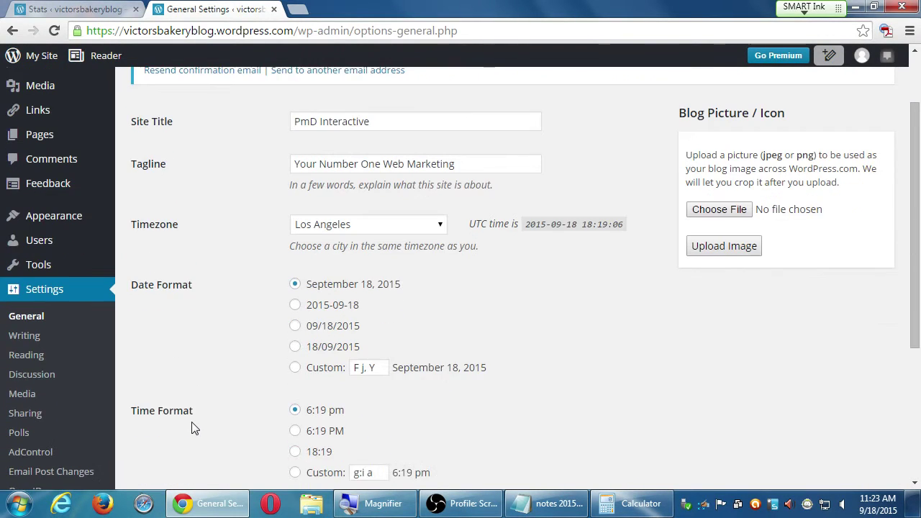
{"action": "scroll", "coordinate": [198, 443], "scroll_direction": "up", "scroll_amount": 1}
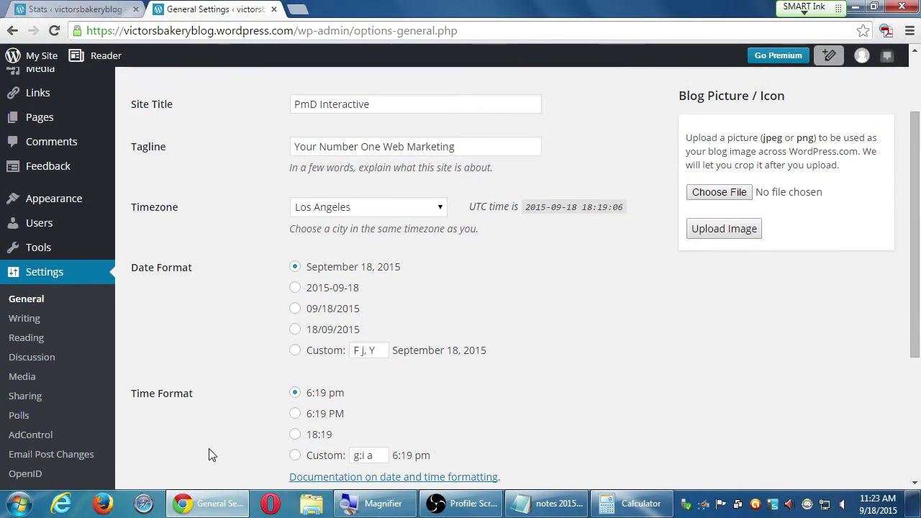
{"action": "scroll", "coordinate": [208, 457], "scroll_direction": "down", "scroll_amount": 4}
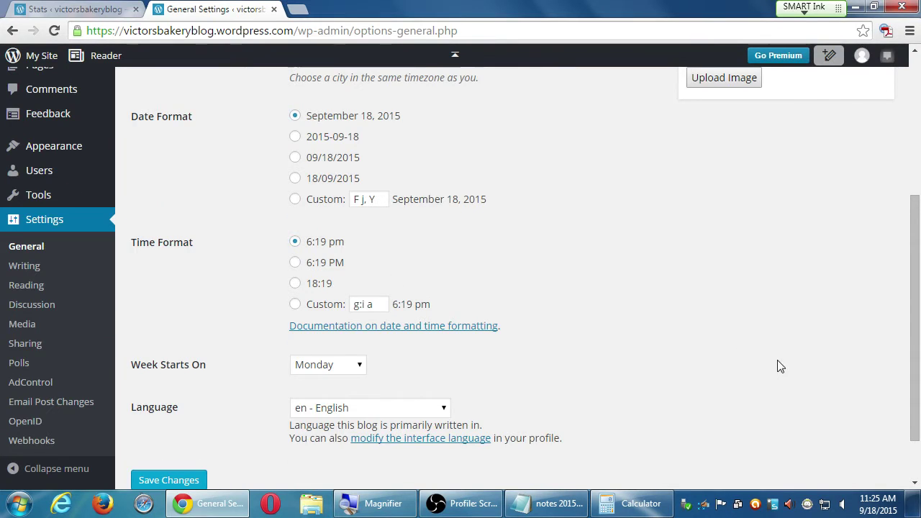
{"action": "scroll", "coordinate": [781, 356], "scroll_direction": "up", "scroll_amount": 3}
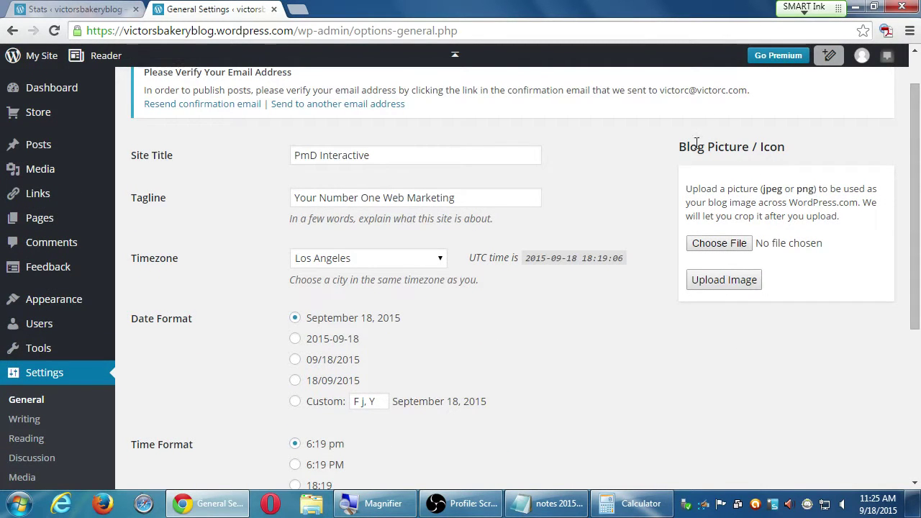
- Replace the site title with 'Victor's Baker', correcting the miscapitalised 'BAkery'
{"action": "left_click_drag", "start_coordinate": [691, 147], "coordinate": [796, 147]}
{"action": "left_click", "coordinate": [796, 147]}
{"action": "double_click", "coordinate": [424, 198]}
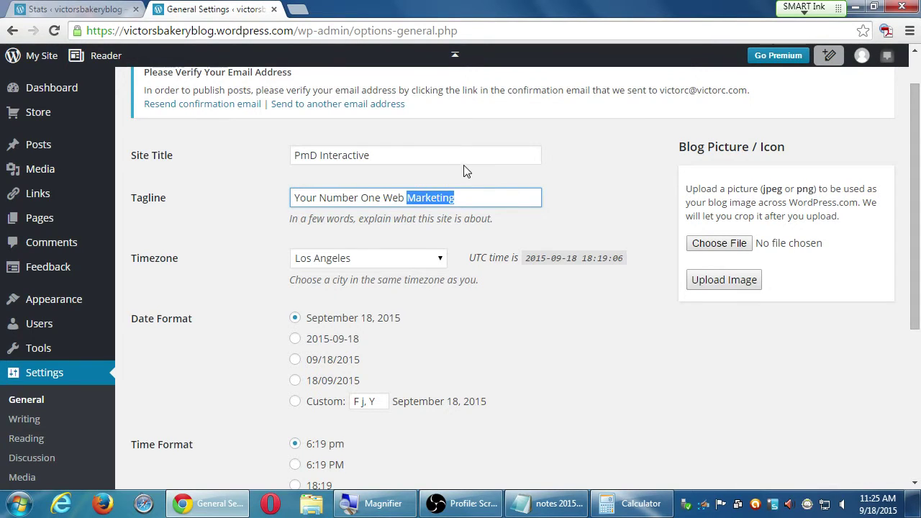
{"action": "key", "text": "shift+Tab"}
{"action": "type", "text": "Victor's"}
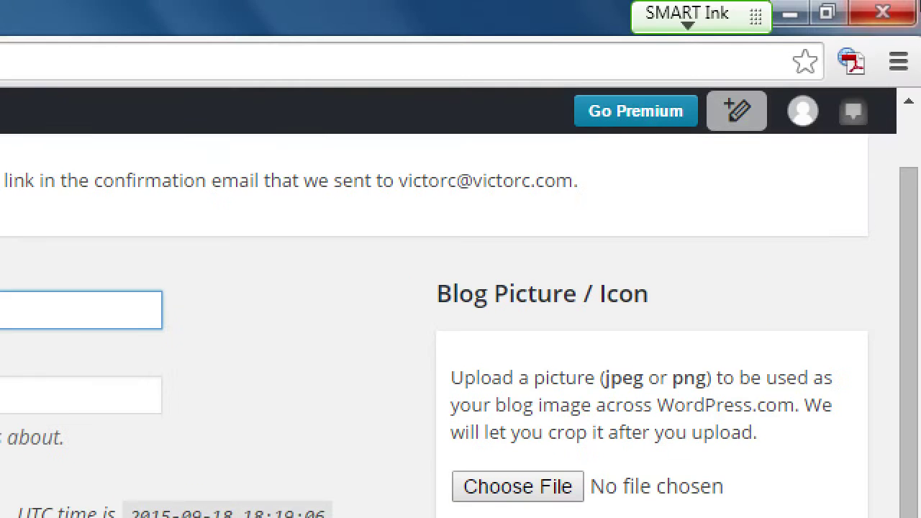
{"action": "left_click", "coordinate": [803, 110]}
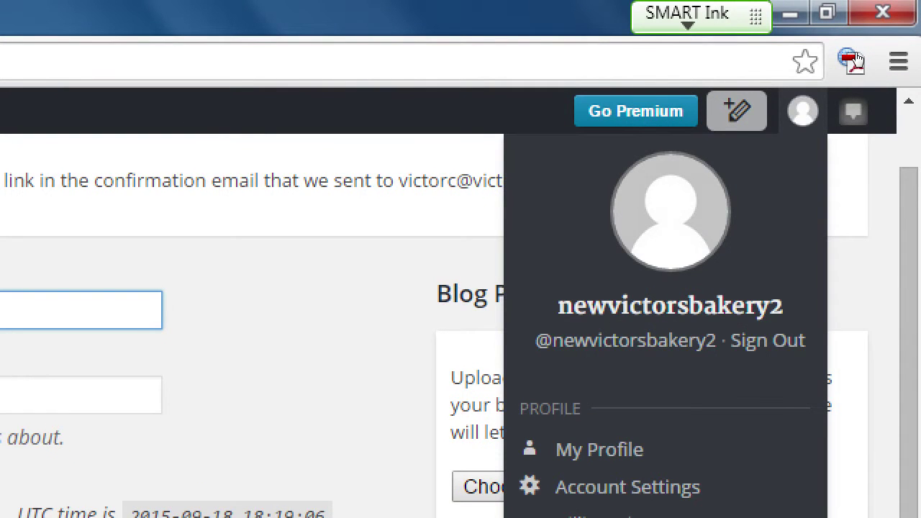
{"action": "left_click", "coordinate": [638, 181]}
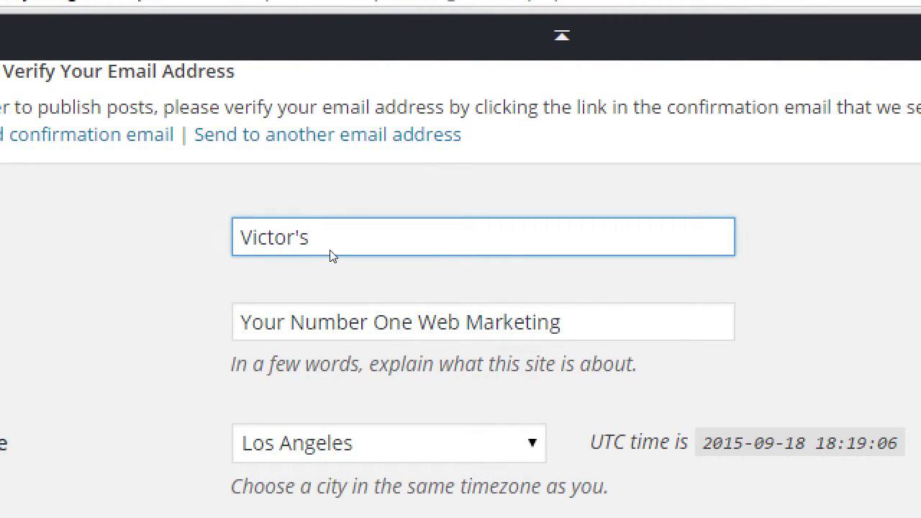
{"action": "type", "text": "BAkery"}
{"action": "double_click", "coordinate": [332, 256]}
{"action": "type", "text": "BAker"}
{"action": "key", "text": "shift+Left"}
{"action": "key", "text": "shift+Left"}
{"action": "key", "text": "shift+Left"}
{"action": "key", "text": "shift+Left"}
{"action": "type", "text": "aker"}
- Retype the tagline as 'Family-Owned Bakery in Eastlake', fixing typos along the way
{"action": "key", "text": "Tab"}
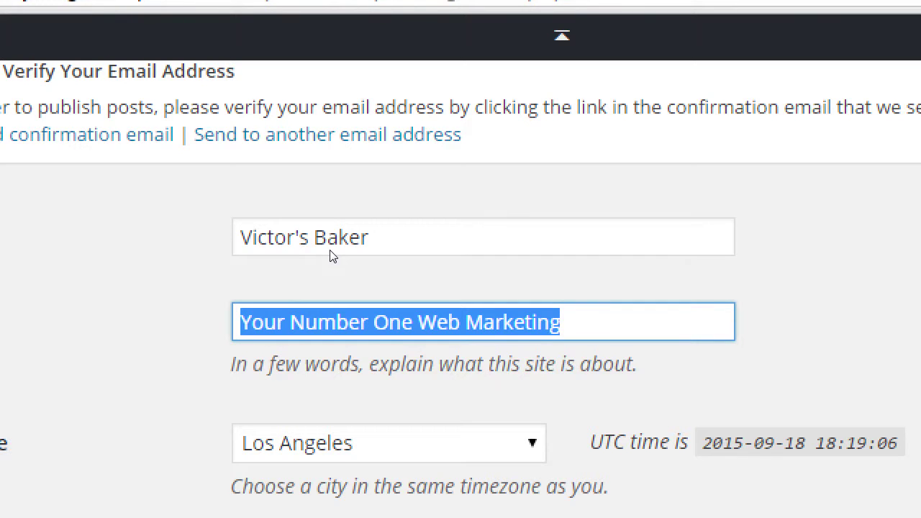
{"action": "type", "text": "Famioly"}
{"action": "key", "text": "BackSpace"}
{"action": "key", "text": "BackSpace"}
{"action": "key", "text": "BackSpace"}
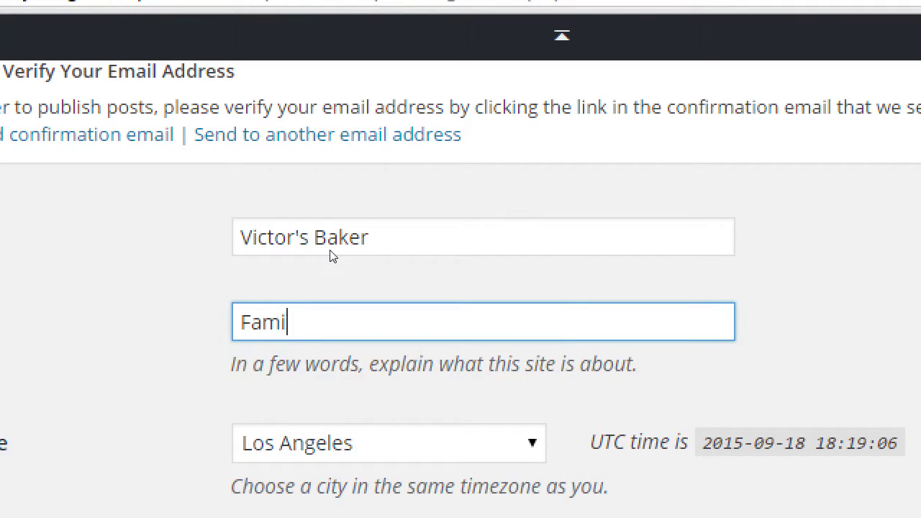
{"action": "type", "text": "ly-Owne"}
{"action": "key", "text": "BackSpace"}
{"action": "type", "text": "ned BAkery"}
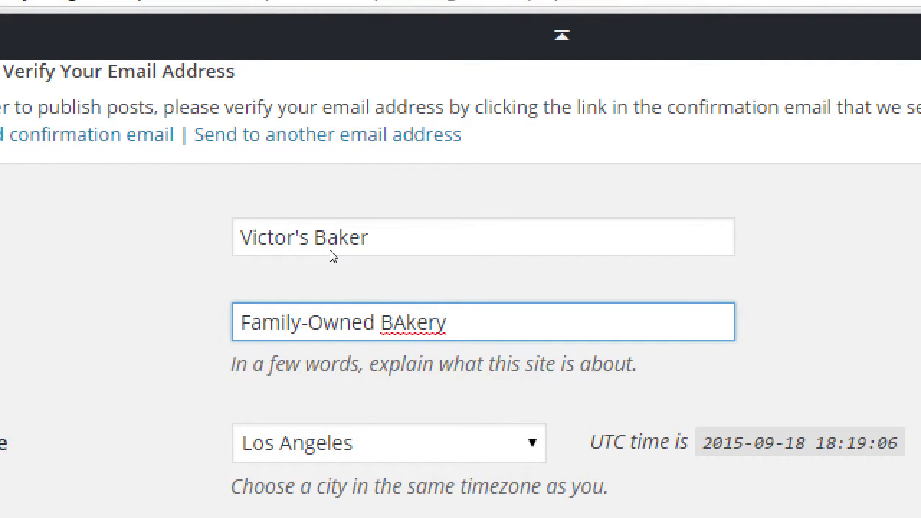
{"action": "key", "text": "ctrl+shift+Left"}
{"action": "type", "text": "Bakery in Eastlak"}
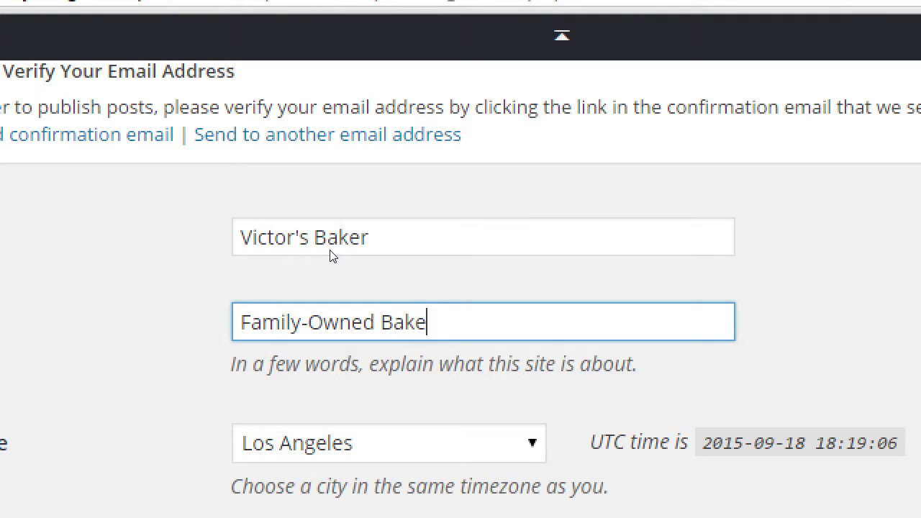
{"action": "type", "text": "e"}
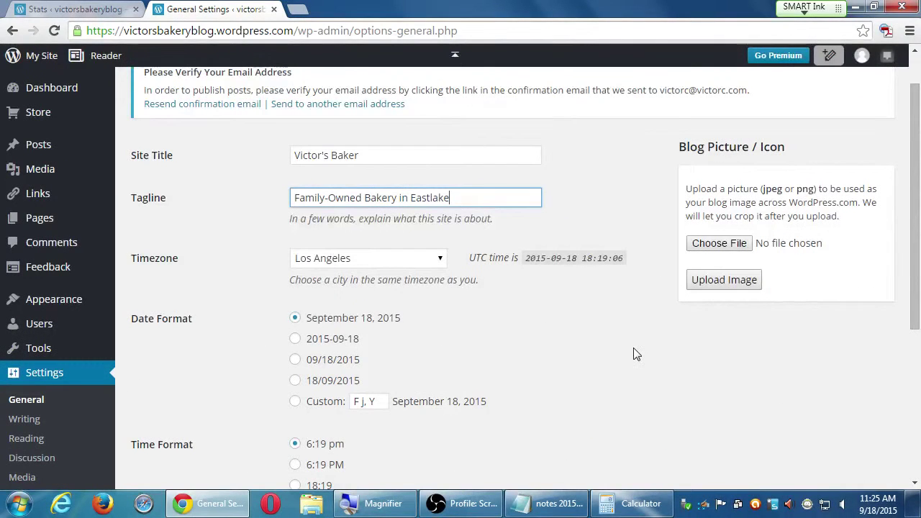
- Save the General Settings with title 'Victor's Baker' and tagline 'Family-Owned Bakery in Eastlake'
{"action": "scroll", "coordinate": [598, 374], "scroll_direction": "down", "scroll_amount": 4}
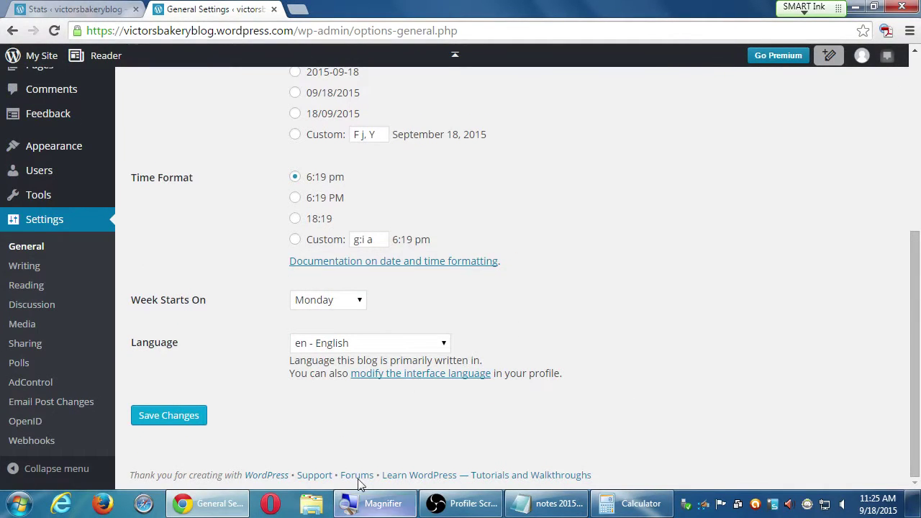
{"action": "left_click", "coordinate": [183, 418]}
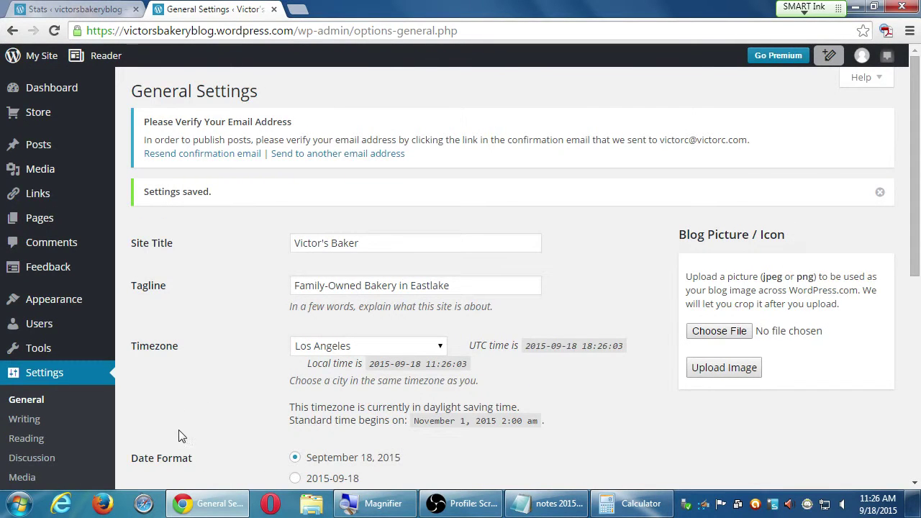
{"action": "scroll", "coordinate": [179, 430], "scroll_direction": "down", "scroll_amount": 2}
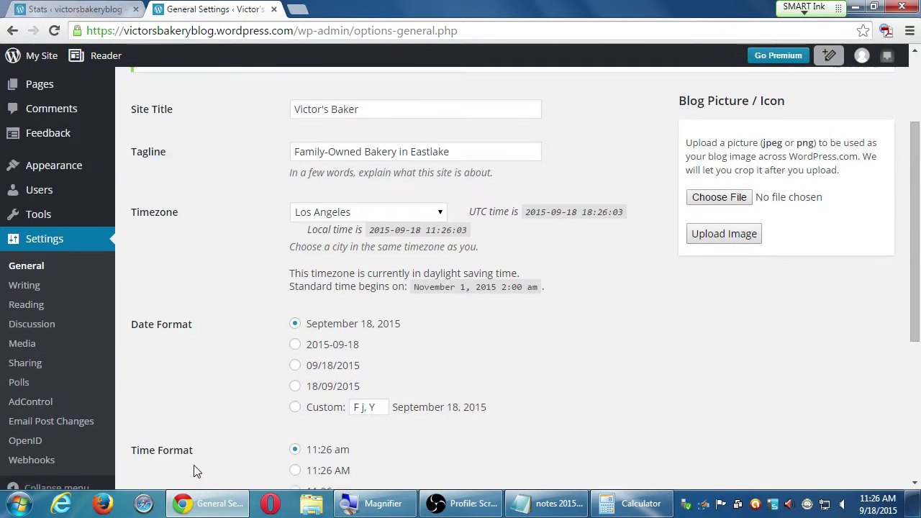
{"action": "scroll", "coordinate": [189, 465], "scroll_direction": "down", "scroll_amount": 2}
{"action": "key", "text": "super+plus"}
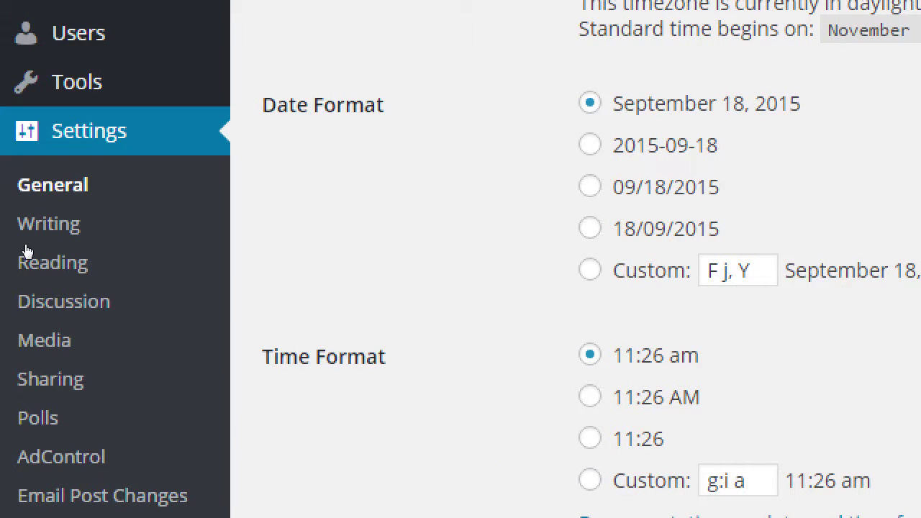
{"action": "left_click", "coordinate": [22, 288]}
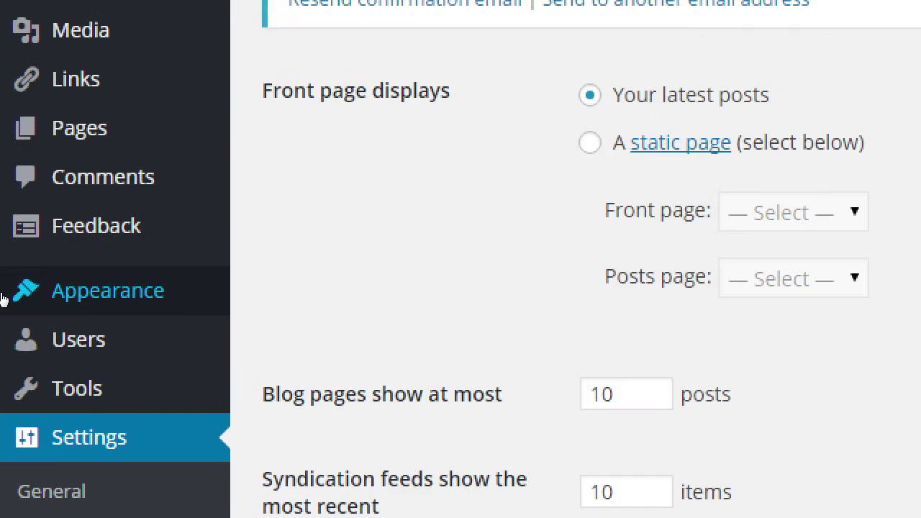
{"action": "key", "text": "super+minus"}
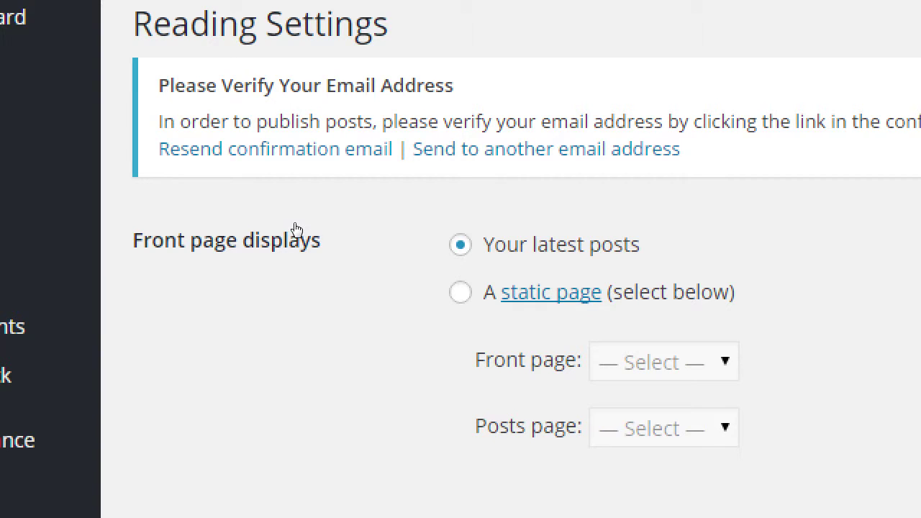
{"action": "key", "text": "Down"}
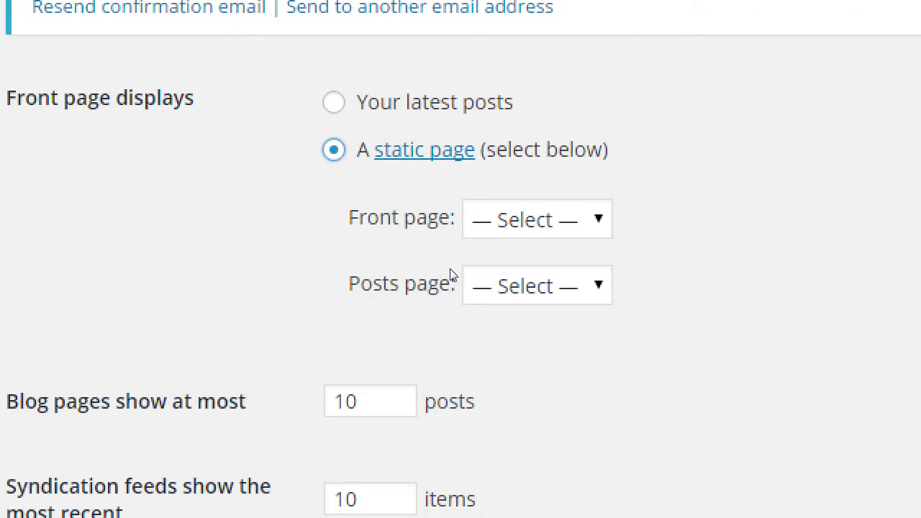
{"action": "left_click_drag", "start_coordinate": [310, 267], "coordinate": [346, 268]}
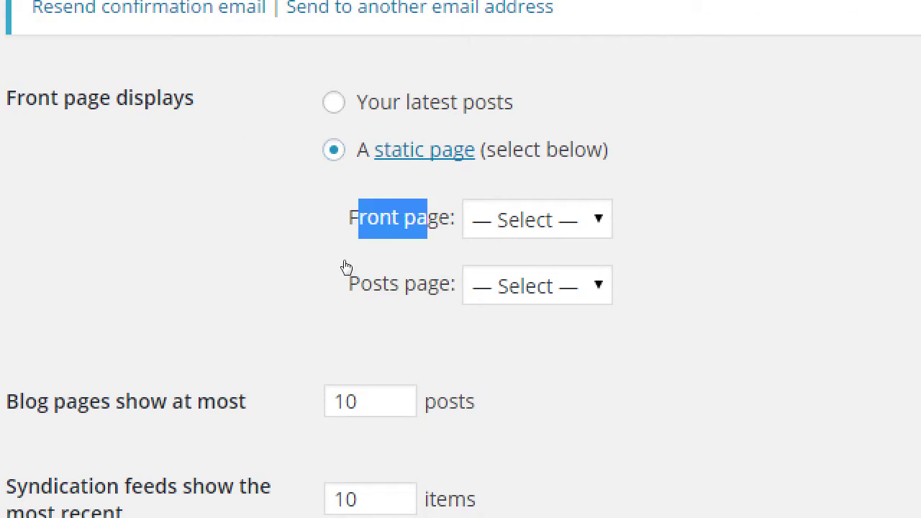
{"action": "key", "text": "alt+Down"}
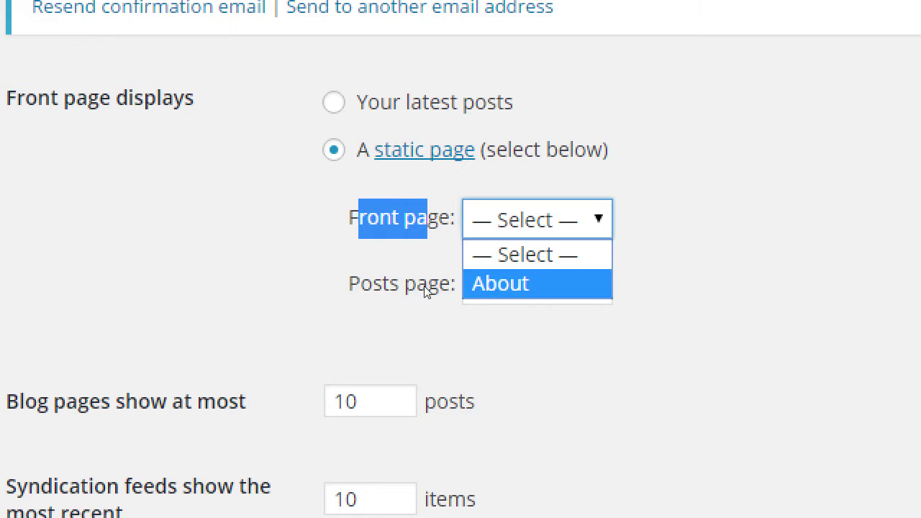
{"action": "left_click", "coordinate": [341, 303]}
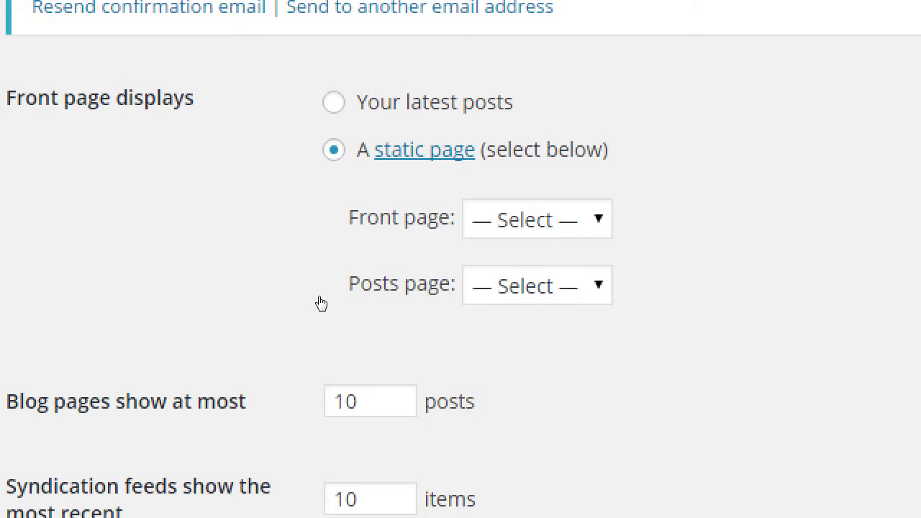
{"action": "left_click_drag", "start_coordinate": [314, 301], "coordinate": [342, 297]}
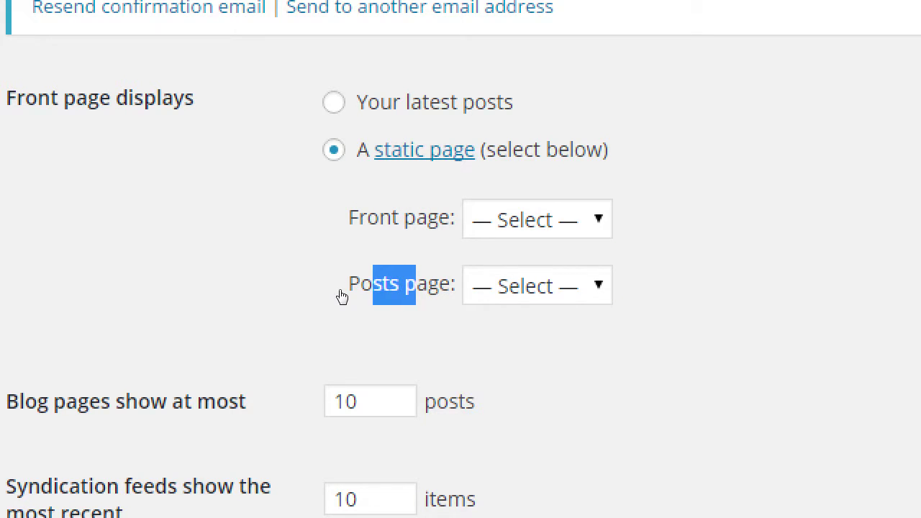
{"action": "key", "text": "Tab"}
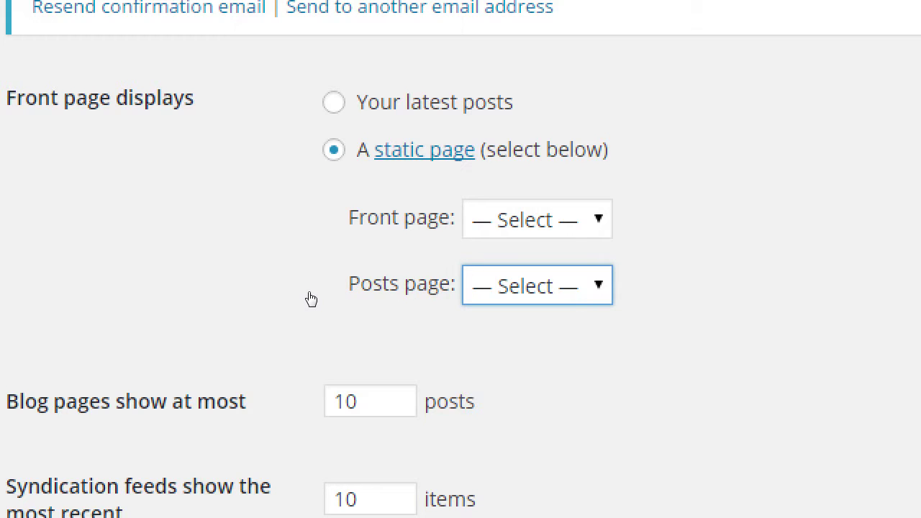
{"action": "key", "text": "alt+Down"}
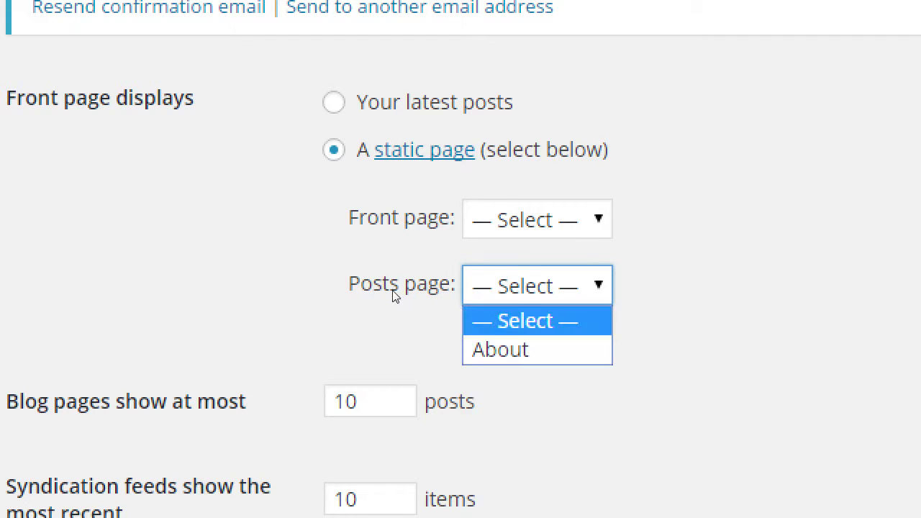
{"action": "key", "text": "Down"}
{"action": "key", "text": "Up"}
{"action": "left_click", "coordinate": [498, 272]}
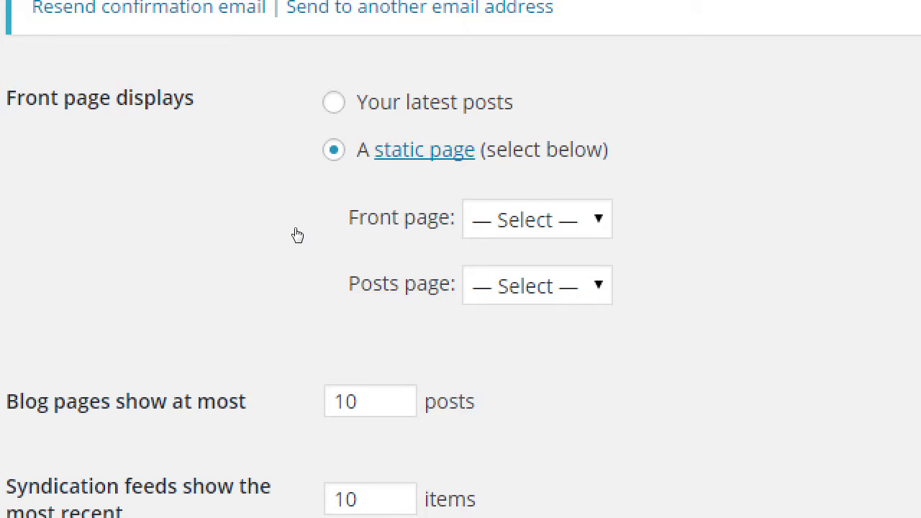
{"action": "key", "text": "alt+Down"}
{"action": "key", "text": "Down"}
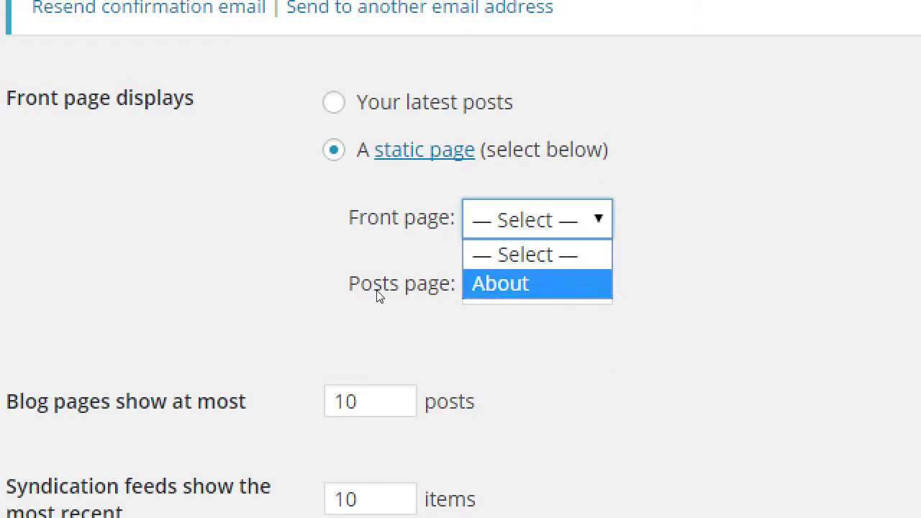
{"action": "key", "text": "Up"}
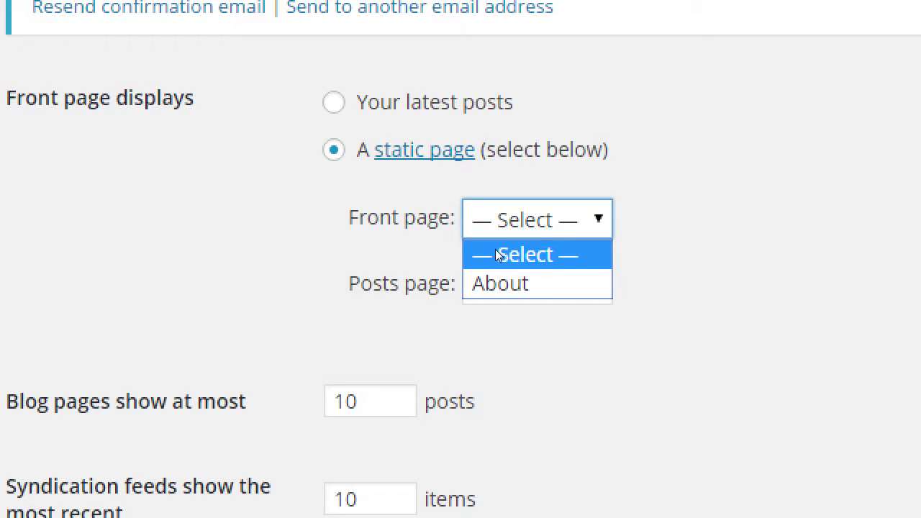
{"action": "left_click", "coordinate": [496, 253]}
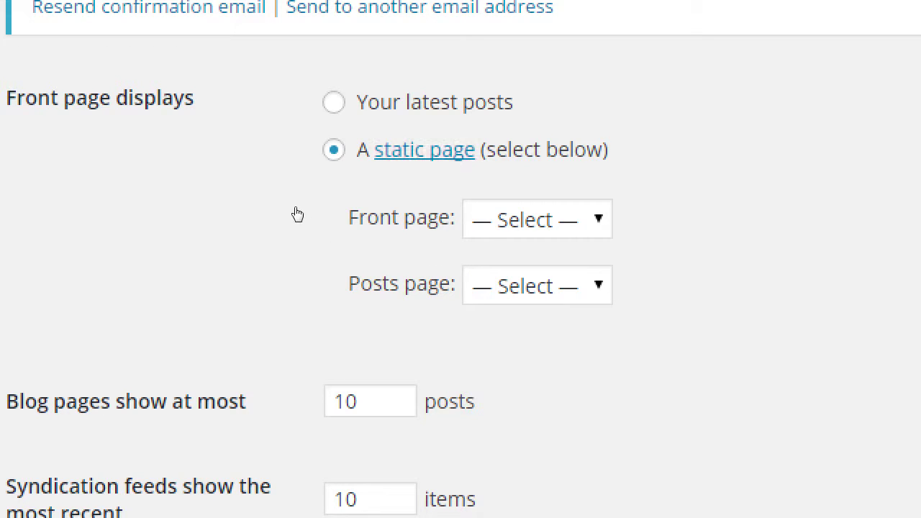
{"action": "key", "text": "Up"}
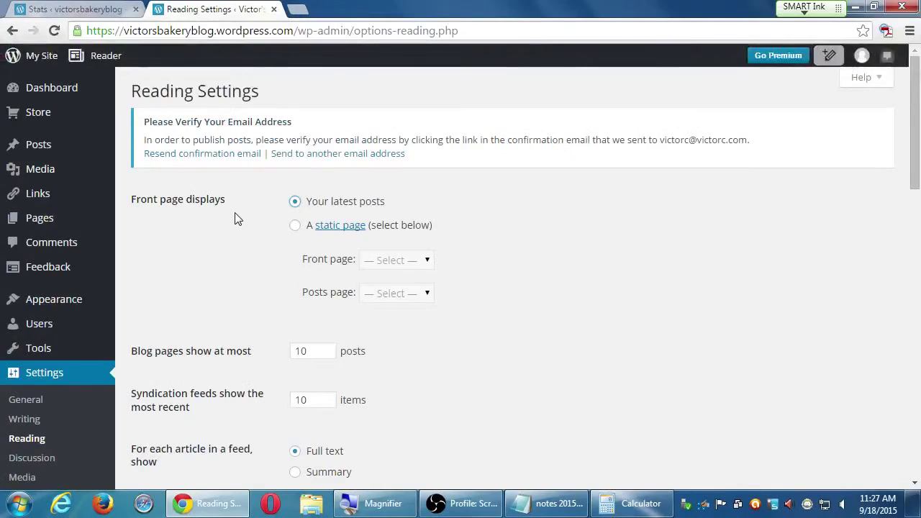
{"action": "scroll", "coordinate": [237, 219], "scroll_direction": "down", "scroll_amount": 6}
{"action": "scroll", "coordinate": [235, 245], "scroll_direction": "down", "scroll_amount": 1}
{"action": "scroll", "coordinate": [235, 246], "scroll_direction": "up", "scroll_amount": 2}
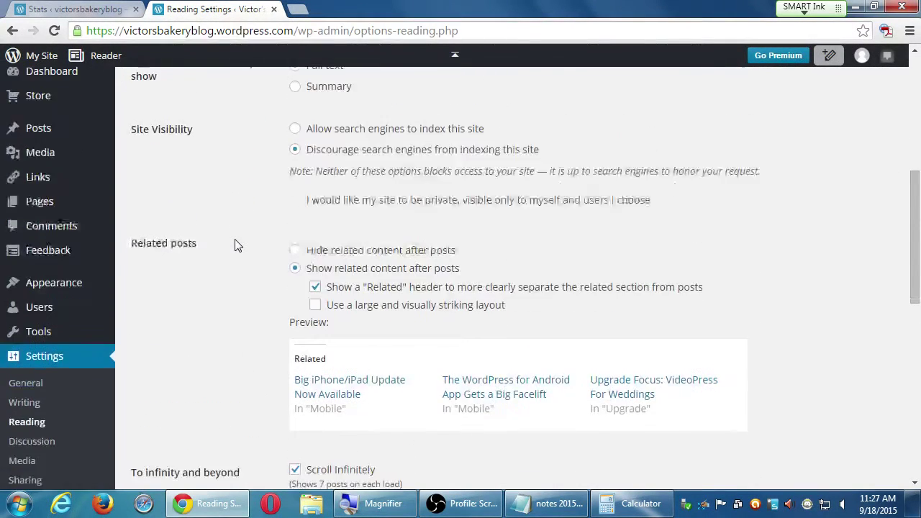
{"action": "scroll", "coordinate": [235, 246], "scroll_direction": "down", "scroll_amount": 2}
{"action": "scroll", "coordinate": [239, 237], "scroll_direction": "up", "scroll_amount": 1}
{"action": "scroll", "coordinate": [238, 231], "scroll_direction": "up", "scroll_amount": 4}
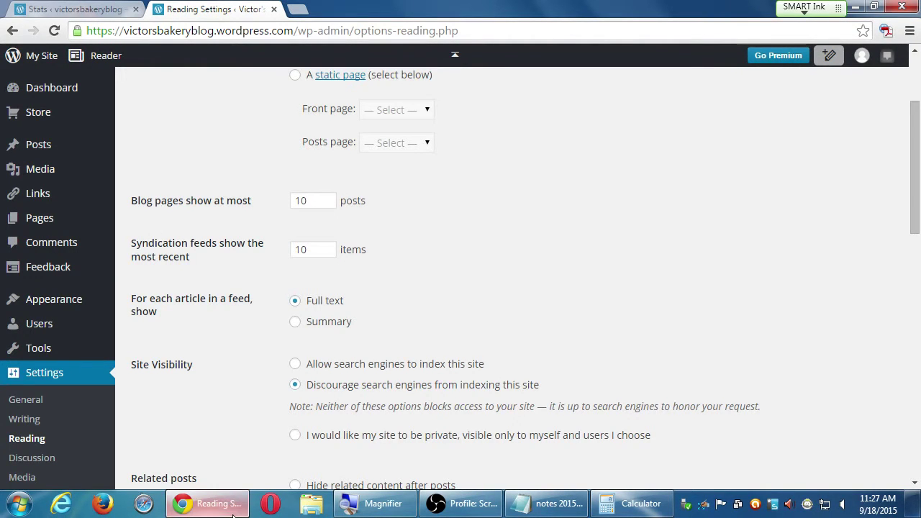
{"action": "scroll", "coordinate": [230, 448], "scroll_direction": "down", "scroll_amount": 3}
{"action": "scroll", "coordinate": [225, 440], "scroll_direction": "down", "scroll_amount": 4}
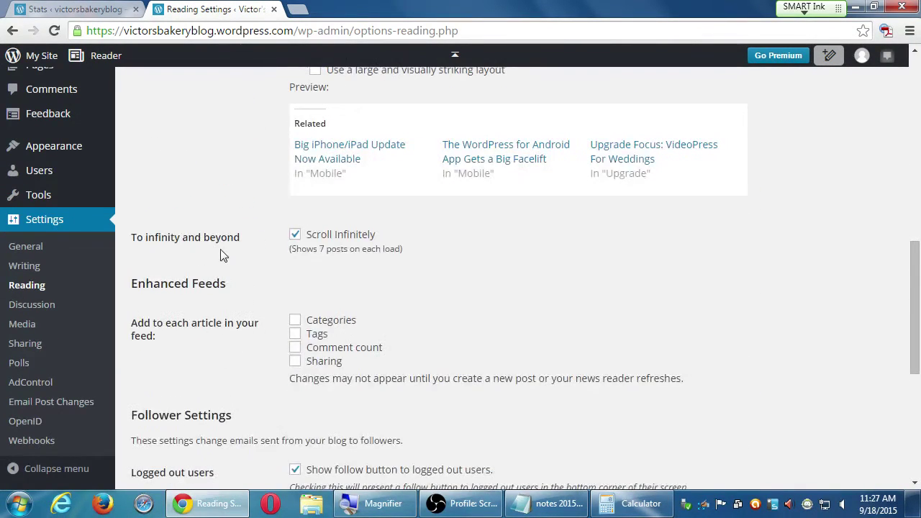
{"action": "scroll", "coordinate": [224, 266], "scroll_direction": "down", "scroll_amount": 1}
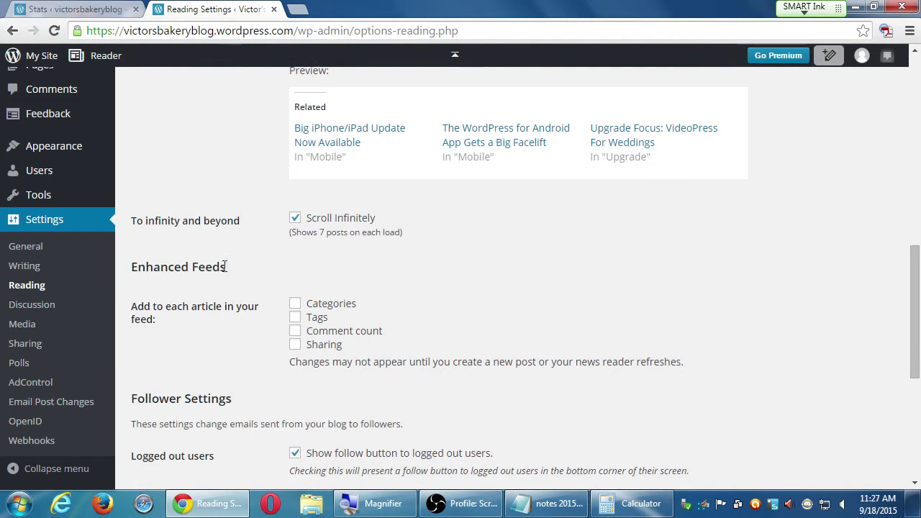
{"action": "scroll", "coordinate": [267, 284], "scroll_direction": "up", "scroll_amount": 9}
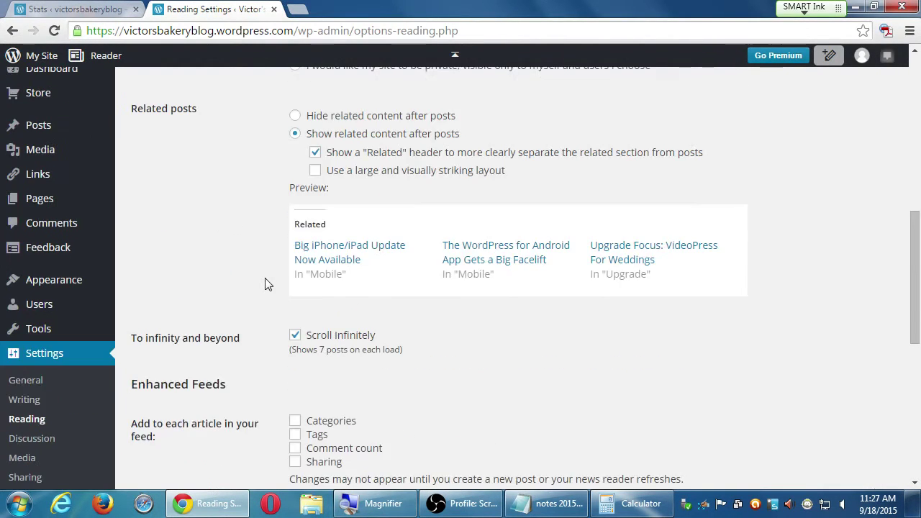
{"action": "scroll", "coordinate": [267, 287], "scroll_direction": "up", "scroll_amount": 2}
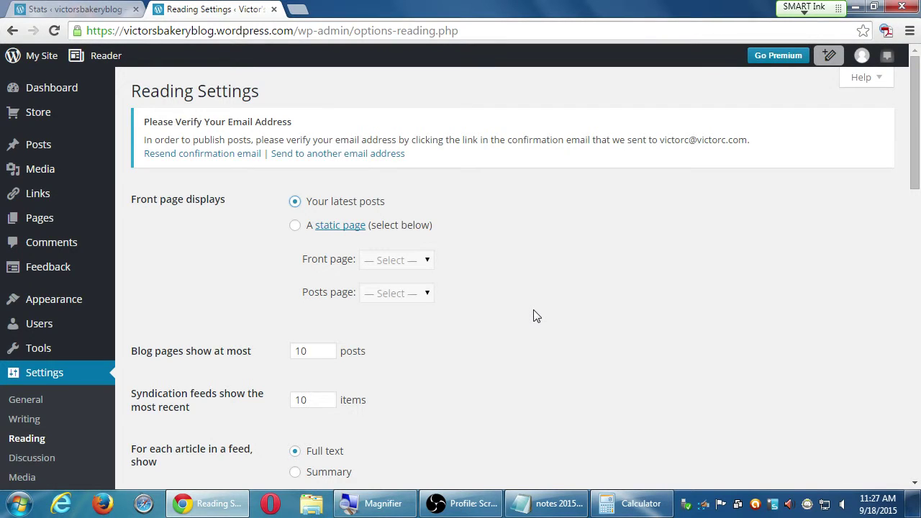
- Open vmcampos.com/blog in a new browser tab and look over its first page
{"action": "key", "text": "ctrl+t"}
{"action": "type", "text": "v"}
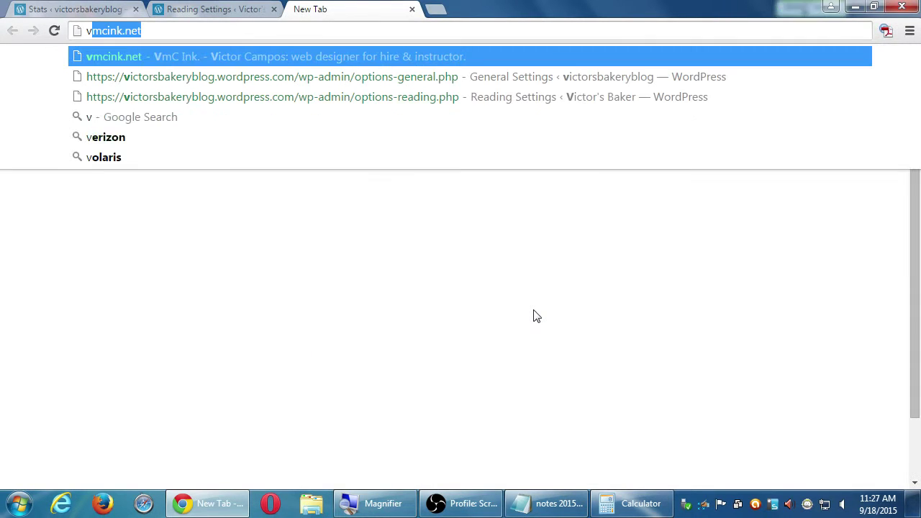
{"action": "type", "text": "mcampos.com/bl"}
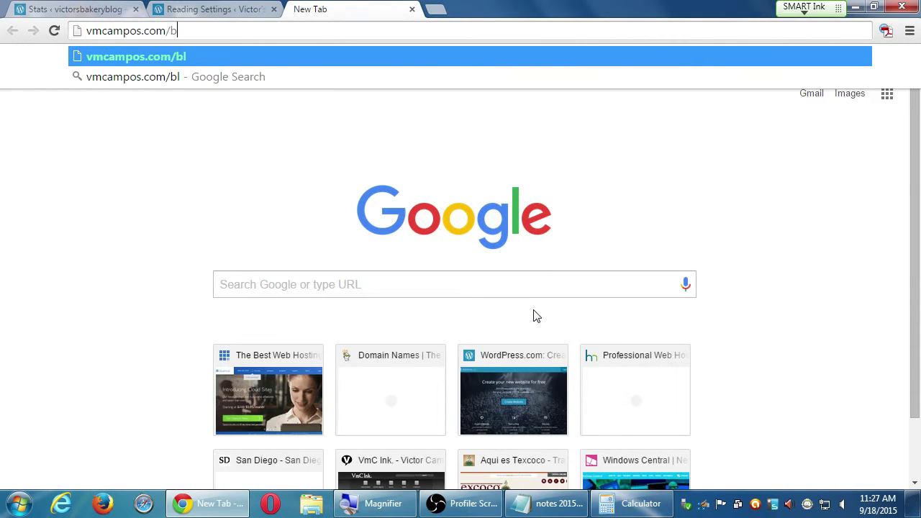
{"action": "type", "text": "og"}
{"action": "key", "text": "Return"}
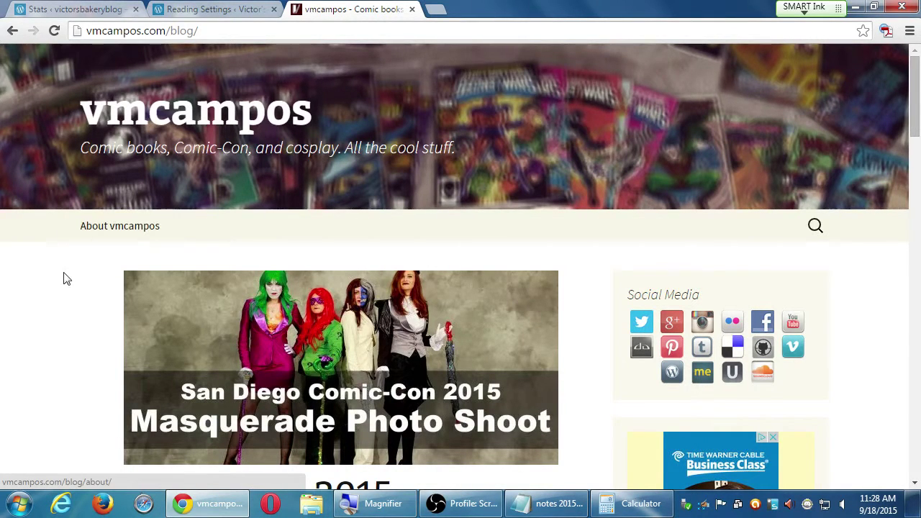
{"action": "scroll", "coordinate": [69, 277], "scroll_direction": "down", "scroll_amount": 1}
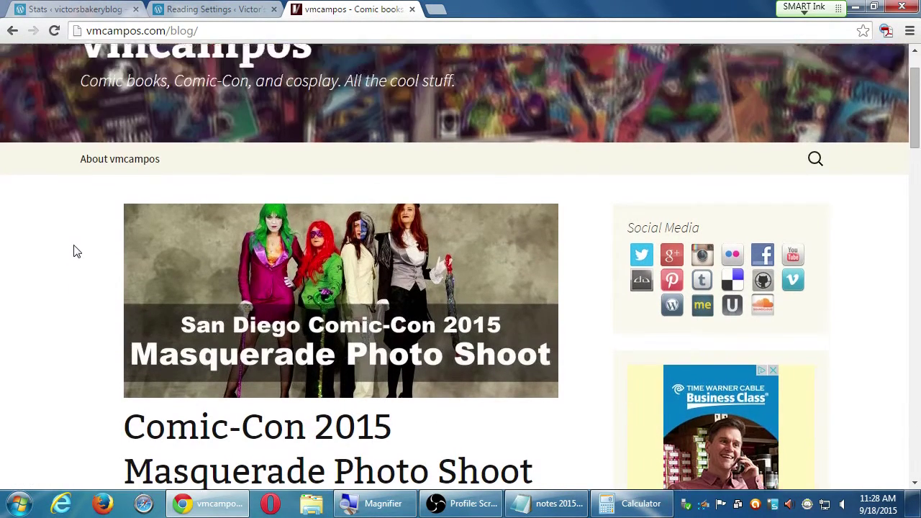
{"action": "scroll", "coordinate": [75, 250], "scroll_direction": "up", "scroll_amount": 1}
{"action": "left_click", "coordinate": [152, 16]}
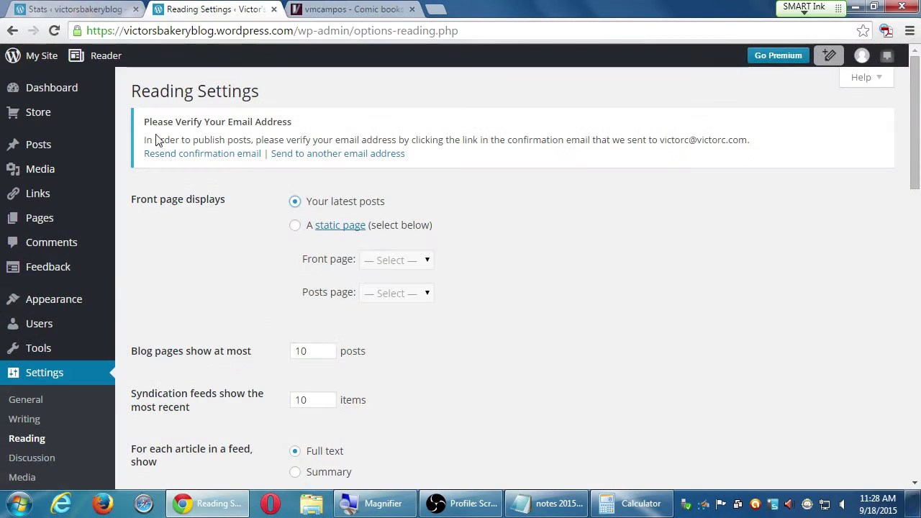
{"action": "left_click", "coordinate": [341, 9]}
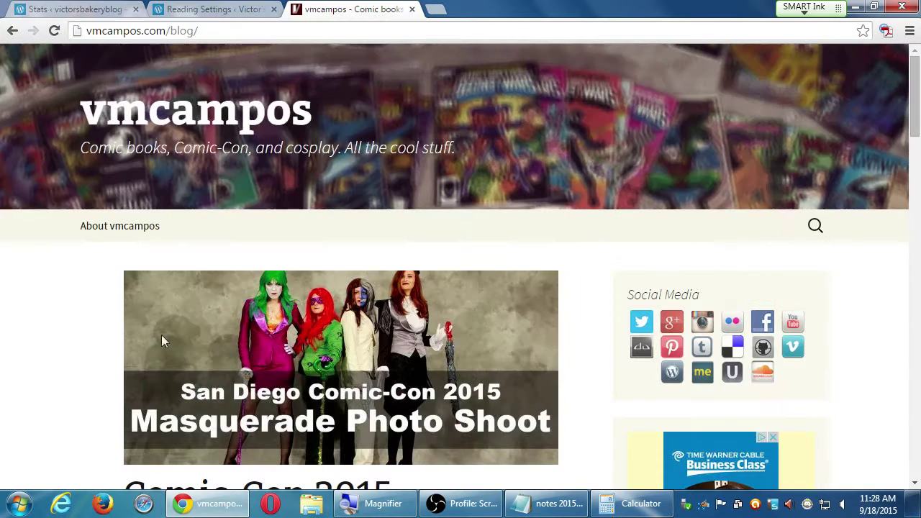
- Follow Older posts twice to reach blog page 3, then return to Reading Settings
{"action": "scroll", "coordinate": [90, 345], "scroll_direction": "down", "scroll_amount": 2}
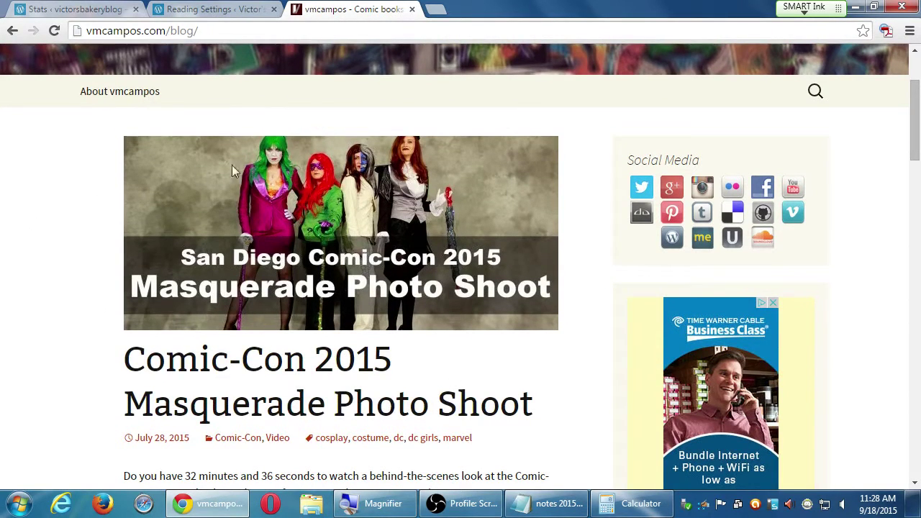
{"action": "scroll", "coordinate": [60, 260], "scroll_direction": "down", "scroll_amount": 5}
{"action": "scroll", "coordinate": [62, 256], "scroll_direction": "up", "scroll_amount": 1}
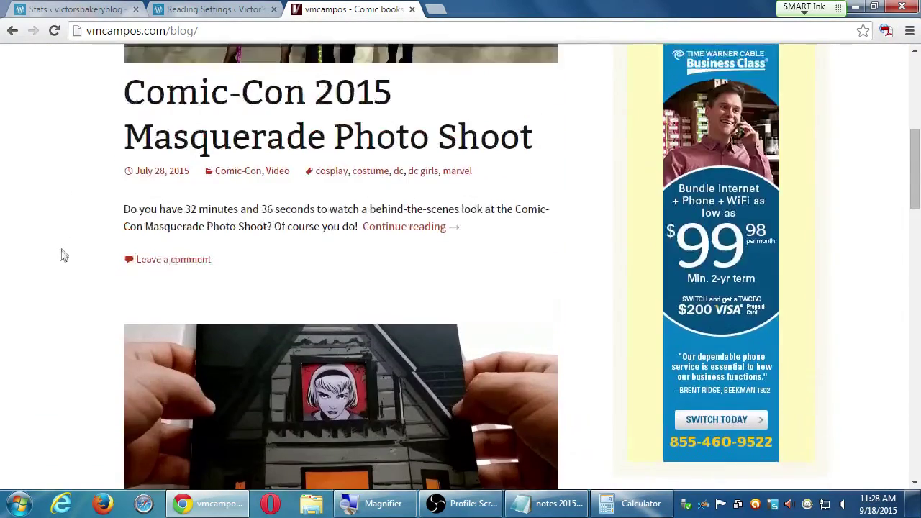
{"action": "scroll", "coordinate": [65, 255], "scroll_direction": "down", "scroll_amount": 5}
{"action": "scroll", "coordinate": [127, 277], "scroll_direction": "down", "scroll_amount": 8}
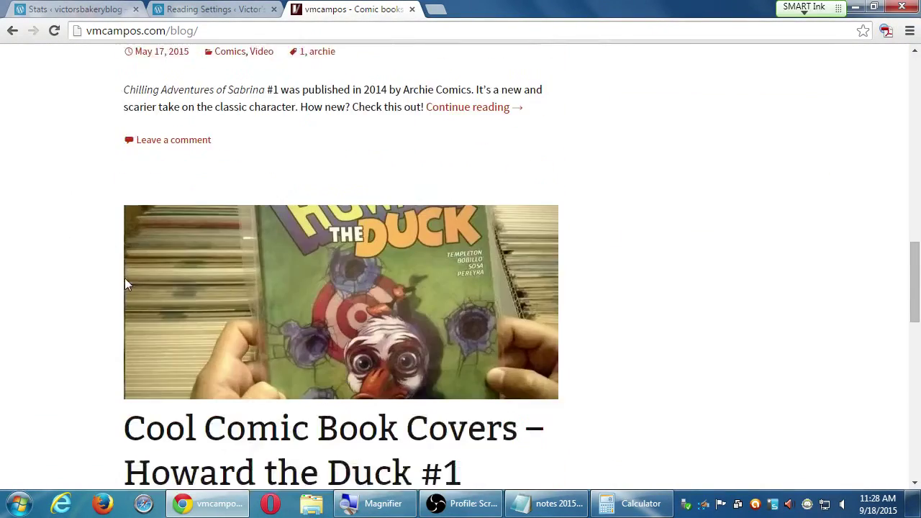
{"action": "scroll", "coordinate": [134, 345], "scroll_direction": "down", "scroll_amount": 1}
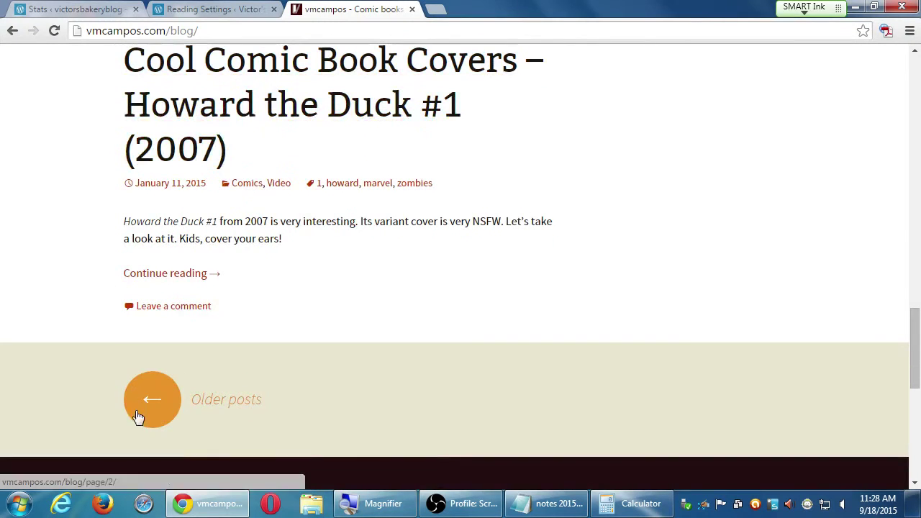
{"action": "left_click", "coordinate": [146, 414]}
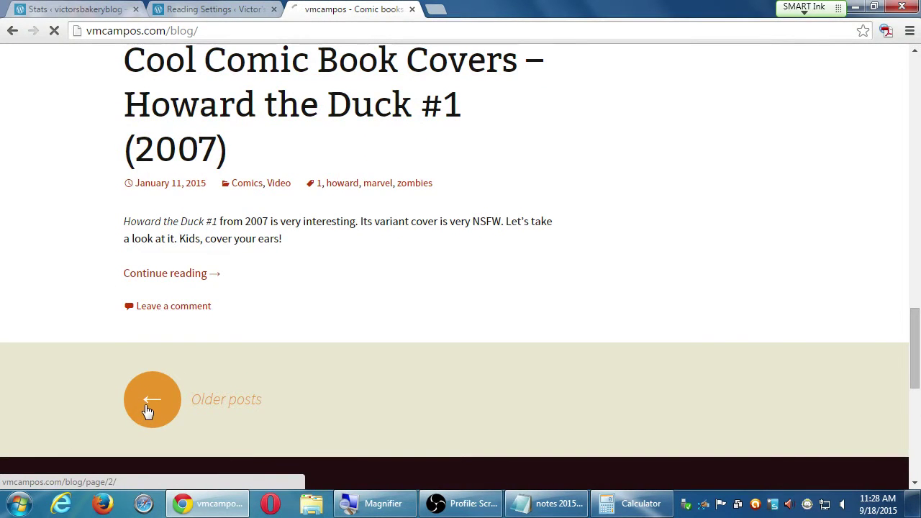
{"action": "scroll", "coordinate": [61, 313], "scroll_direction": "down", "scroll_amount": 8}
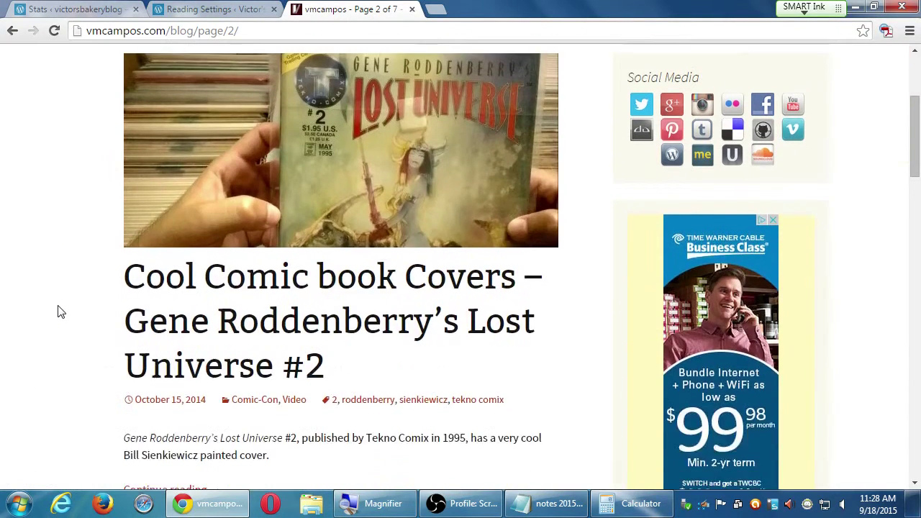
{"action": "scroll", "coordinate": [62, 311], "scroll_direction": "down", "scroll_amount": 12}
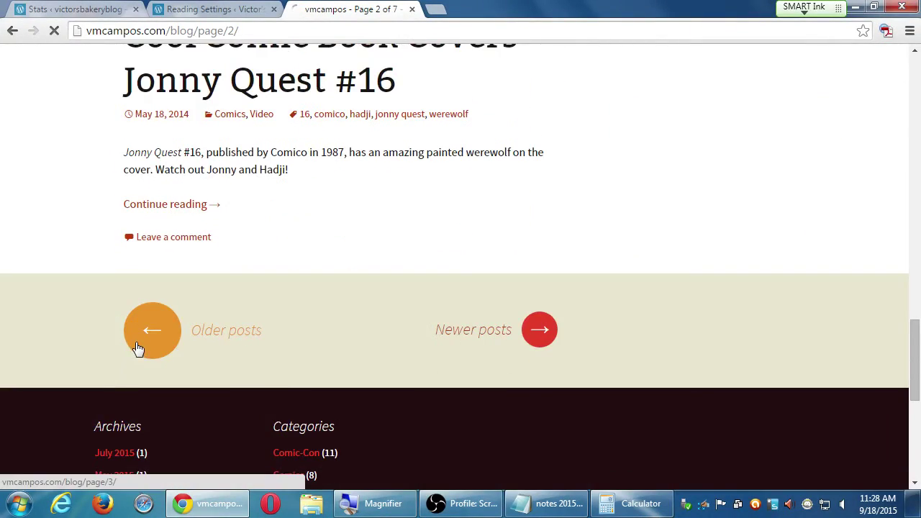
{"action": "left_click", "coordinate": [139, 349]}
{"action": "scroll", "coordinate": [133, 348], "scroll_direction": "down", "scroll_amount": 2}
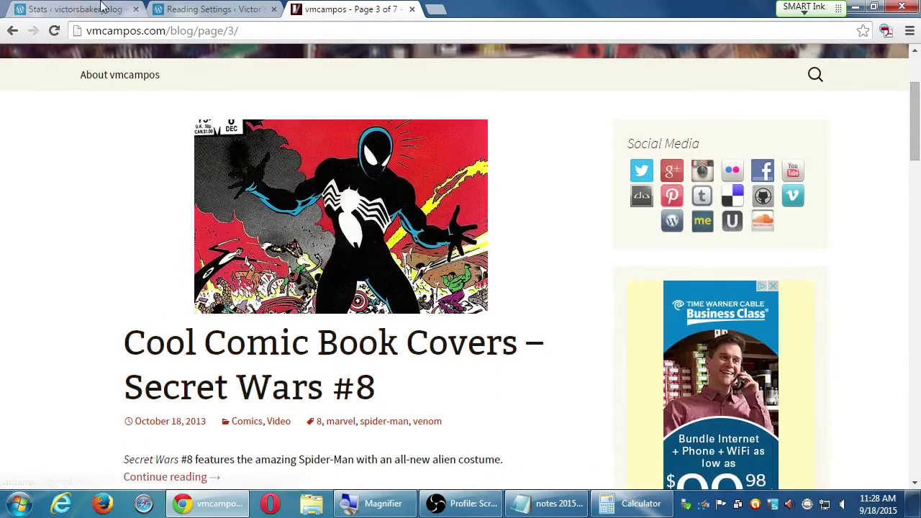
{"action": "left_click", "coordinate": [204, 9]}
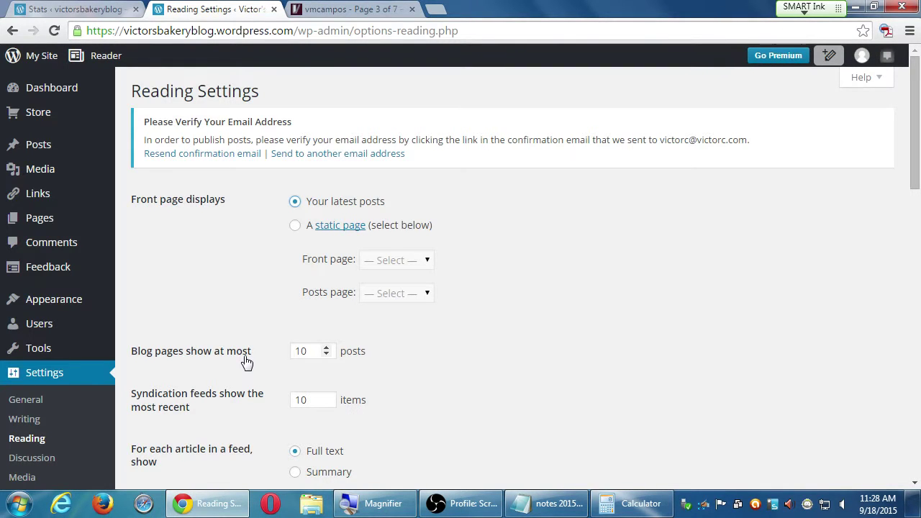
{"action": "key", "text": "ctrl+Tab"}
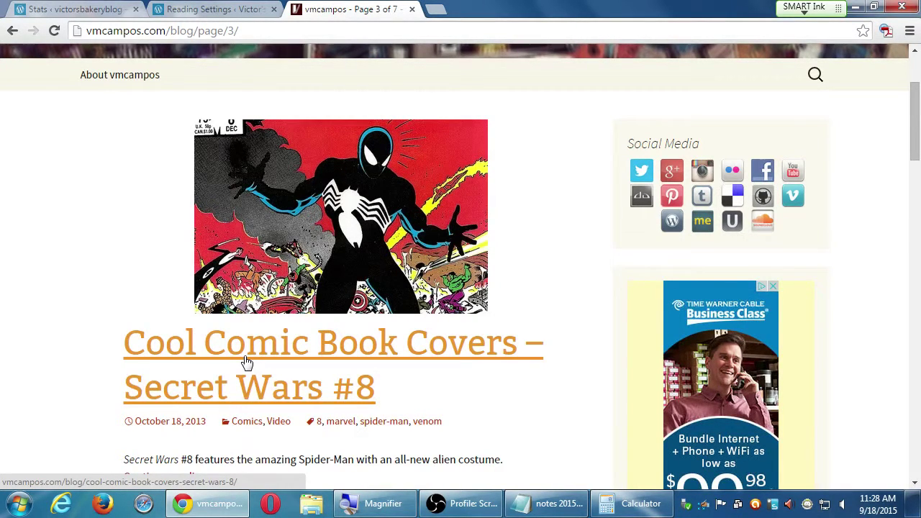
{"action": "key", "text": "ctrl+shift+Tab"}
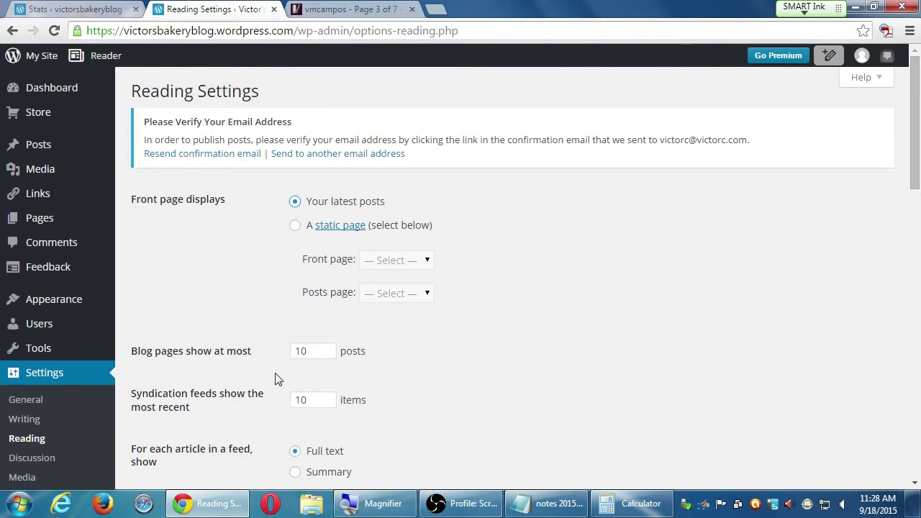
{"action": "scroll", "coordinate": [261, 392], "scroll_direction": "down", "scroll_amount": 8}
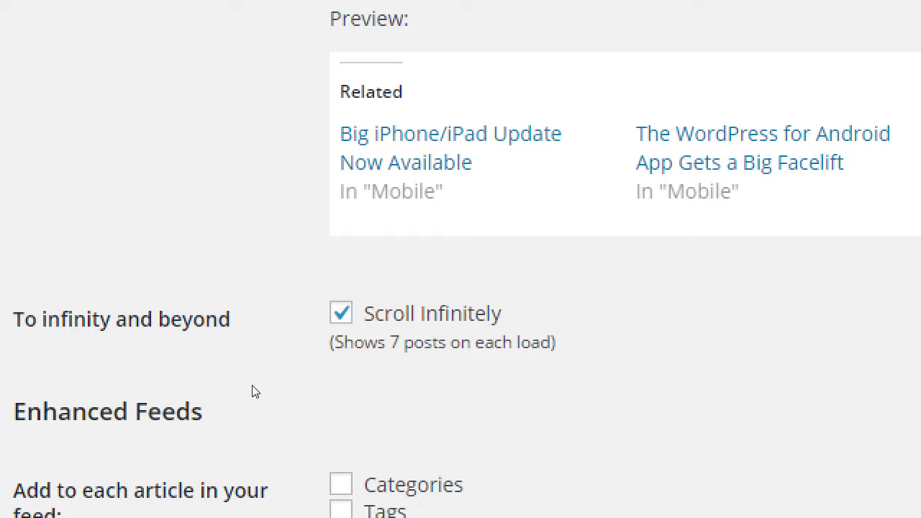
- Uncheck Scroll Infinitely and set 'Blog pages show at most' to 3 posts
{"action": "key", "text": "super+minus"}
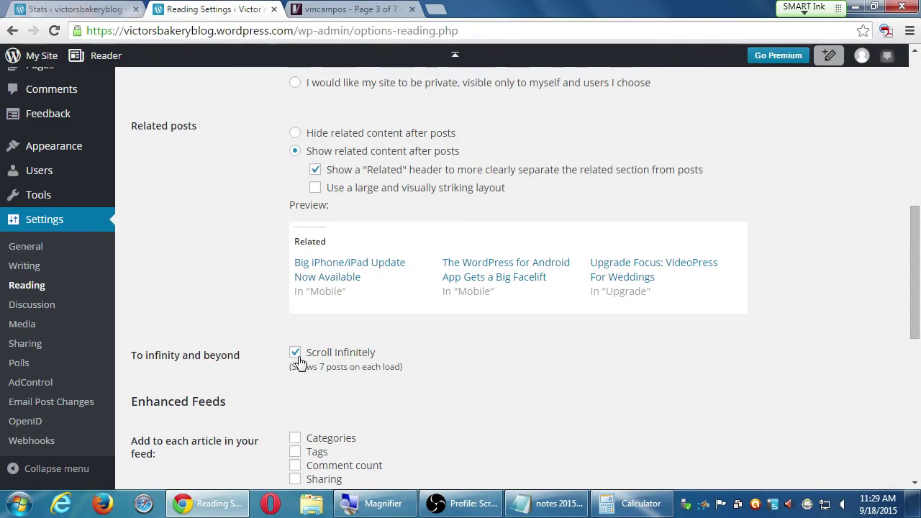
{"action": "scroll", "coordinate": [299, 363], "scroll_direction": "up", "scroll_amount": 6}
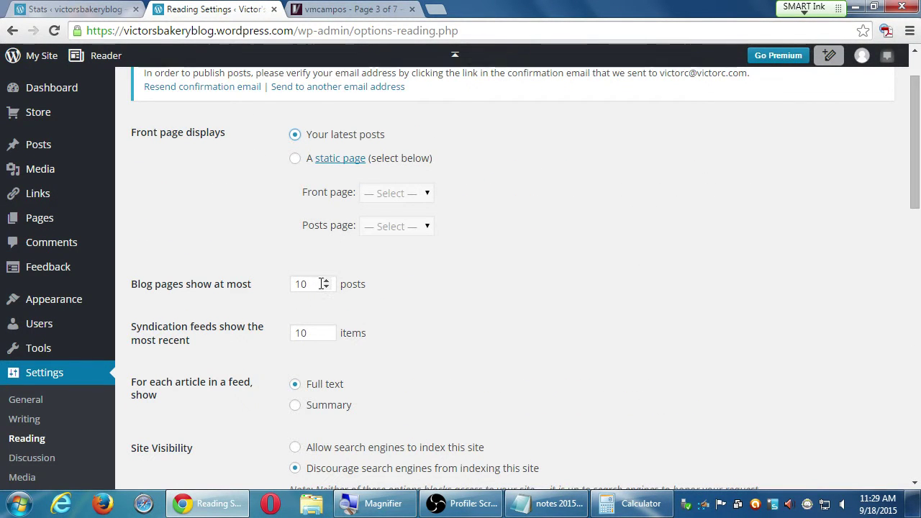
{"action": "scroll", "coordinate": [257, 422], "scroll_direction": "down", "scroll_amount": 5}
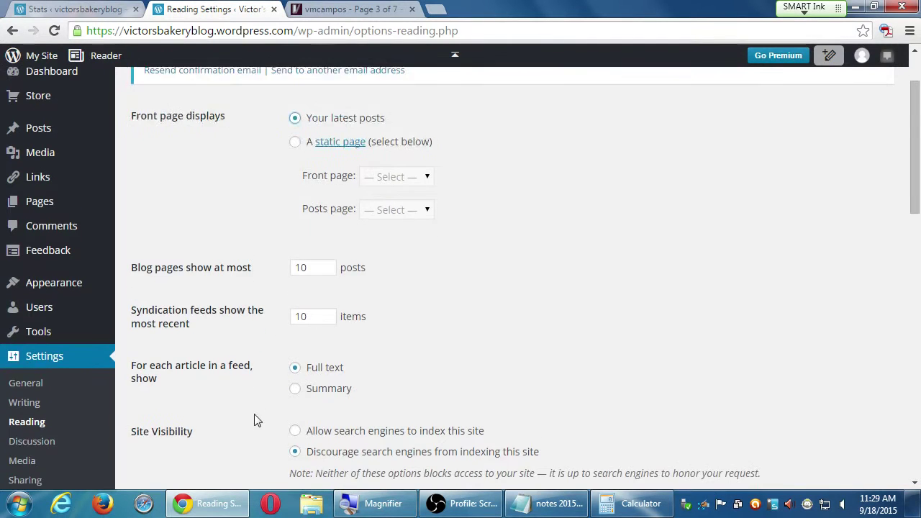
{"action": "scroll", "coordinate": [257, 413], "scroll_direction": "down", "scroll_amount": 1}
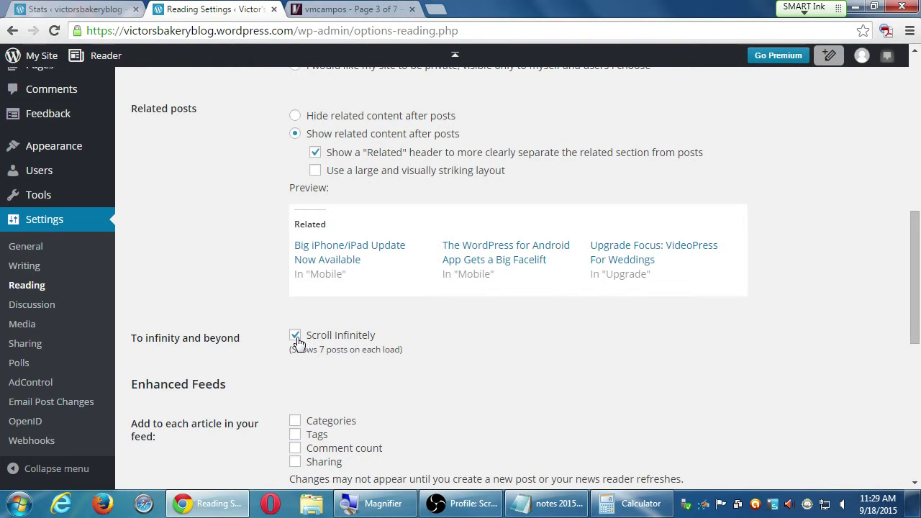
{"action": "left_click", "coordinate": [296, 336]}
{"action": "scroll", "coordinate": [297, 343], "scroll_direction": "up", "scroll_amount": 5}
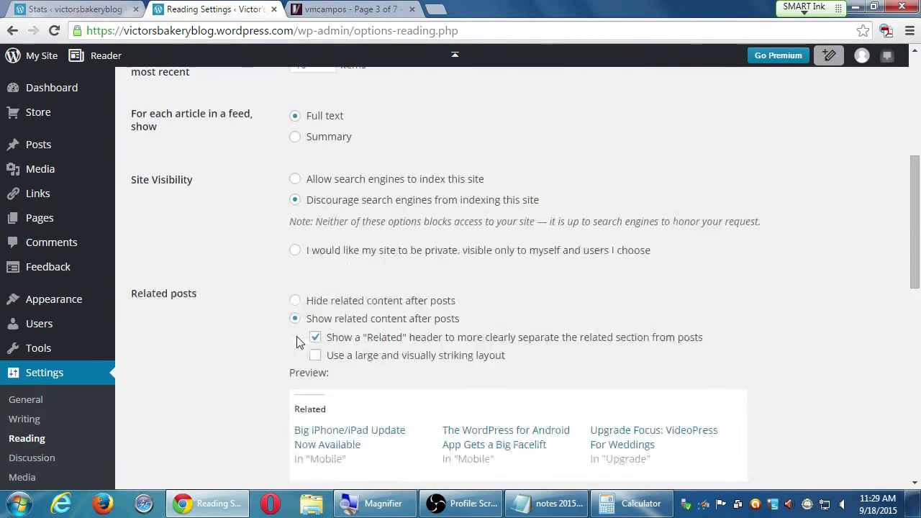
{"action": "double_click", "coordinate": [314, 217]}
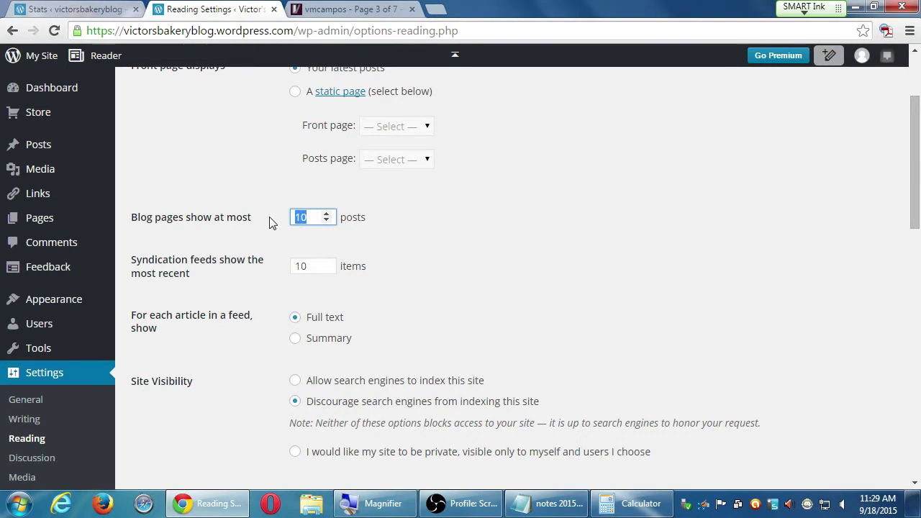
{"action": "type", "text": "3"}
- Switch to the vmcampos page 3 tab and scroll down to 'Comic Books A to Zed'
{"action": "key", "text": "ctrl+Tab"}
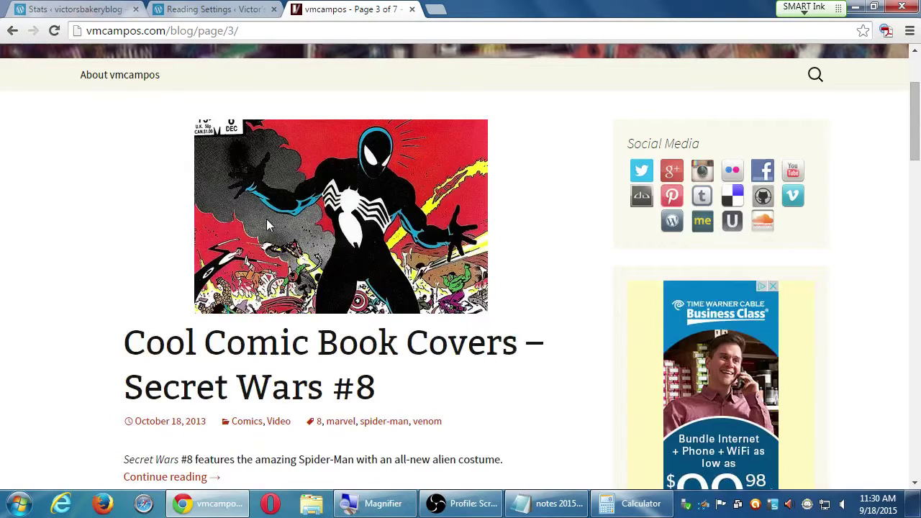
{"action": "scroll", "coordinate": [223, 252], "scroll_direction": "down", "scroll_amount": 5}
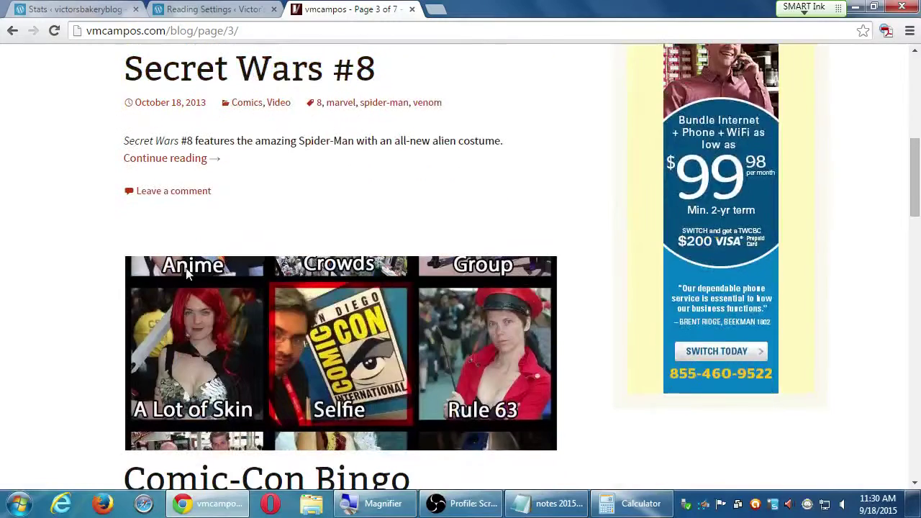
{"action": "scroll", "coordinate": [186, 272], "scroll_direction": "down", "scroll_amount": 6}
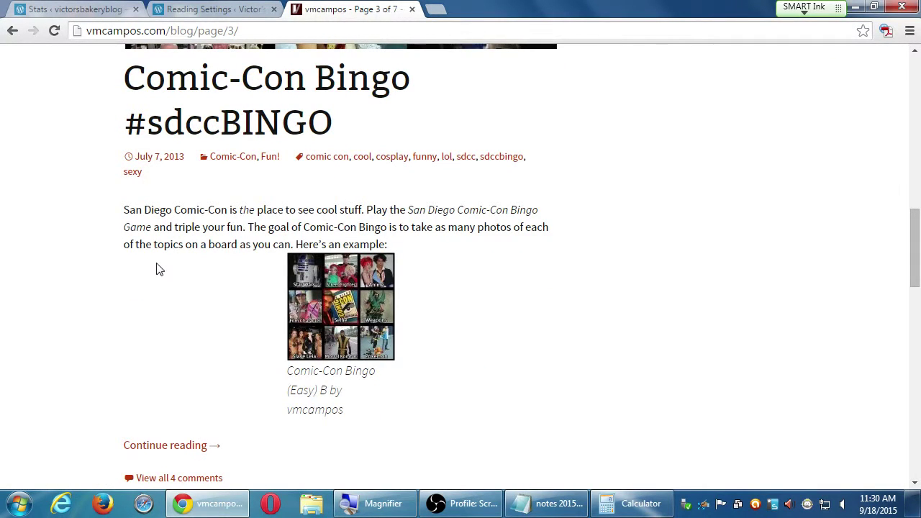
{"action": "scroll", "coordinate": [160, 269], "scroll_direction": "down", "scroll_amount": 6}
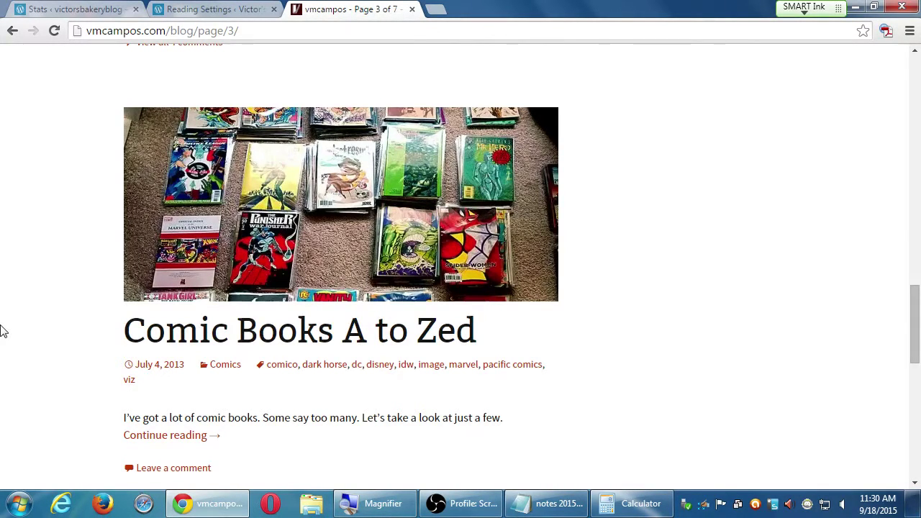
- Back in Reading Settings, switch feed articles from full text to Summary
{"action": "key", "text": "ctrl+shift+Tab"}
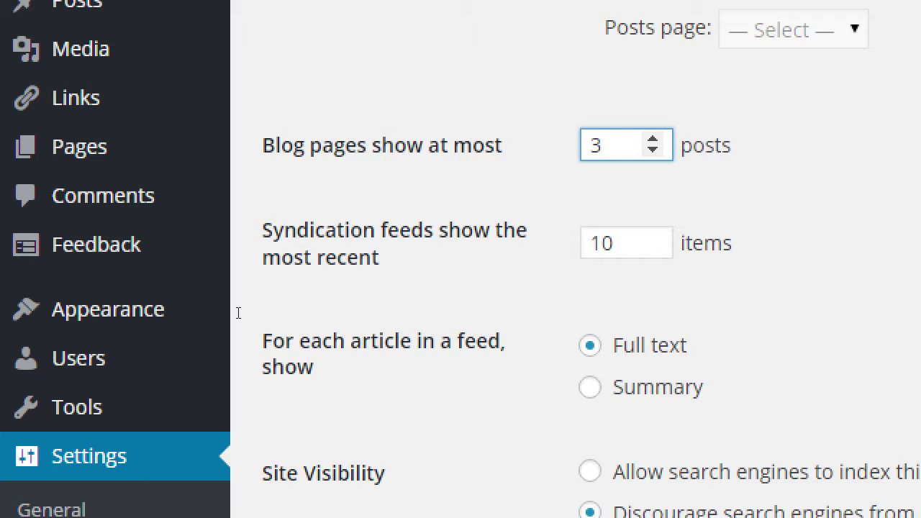
{"action": "double_click", "coordinate": [238, 313]}
{"action": "left_click", "coordinate": [249, 310]}
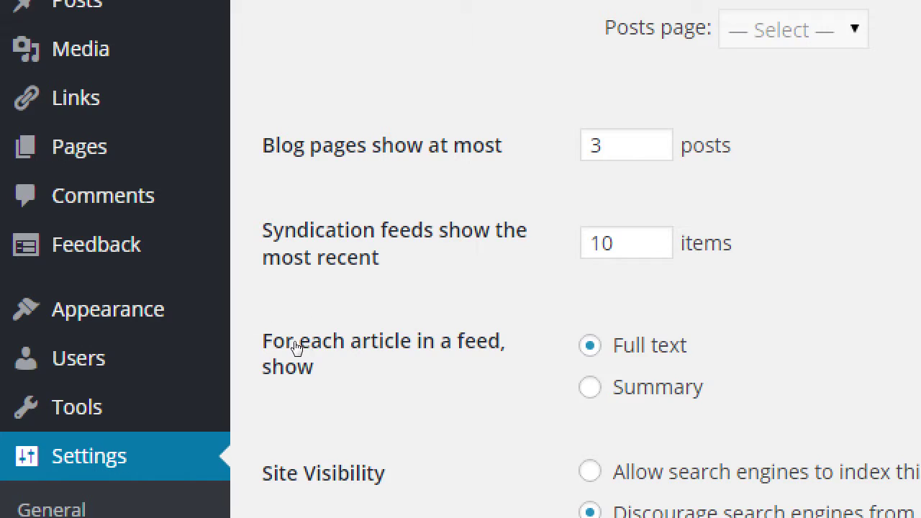
{"action": "key", "text": "Down"}
- Change 'Syndication feeds show the most recent' from 10 to 3 items
{"action": "left_click", "coordinate": [316, 264]}
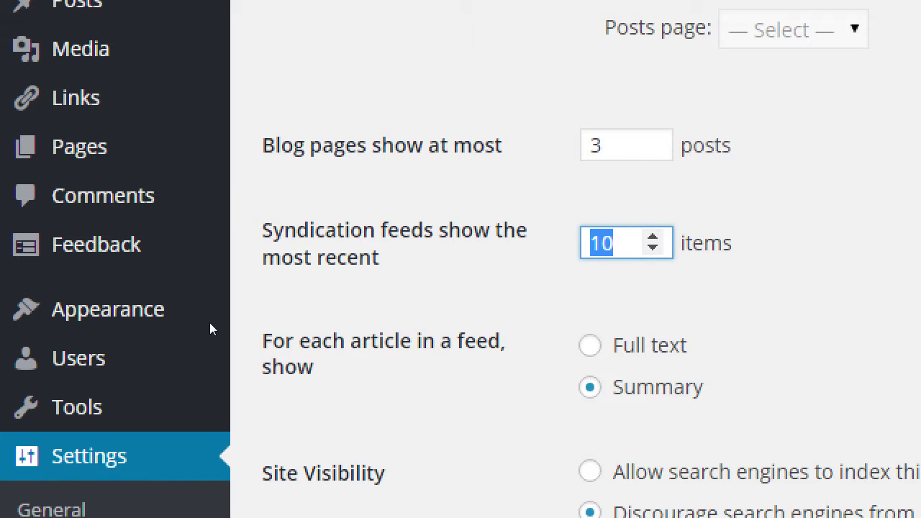
{"action": "type", "text": "3"}
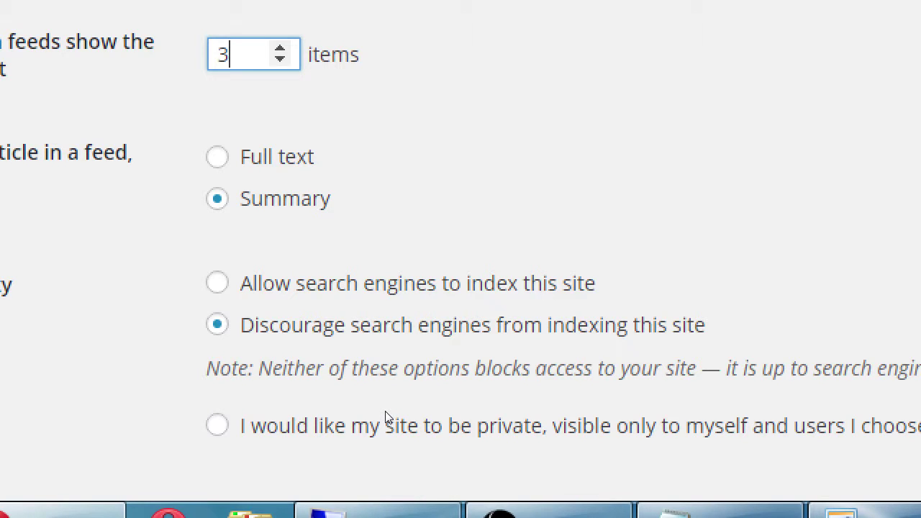
- Set Site Visibility to private, visible only to the owner and chosen users
{"action": "left_click", "coordinate": [292, 453]}
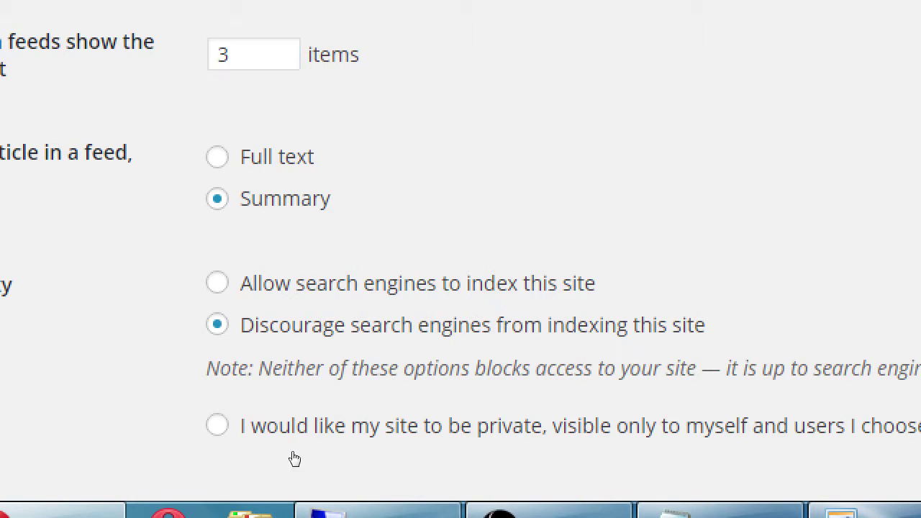
{"action": "left_click", "coordinate": [297, 455]}
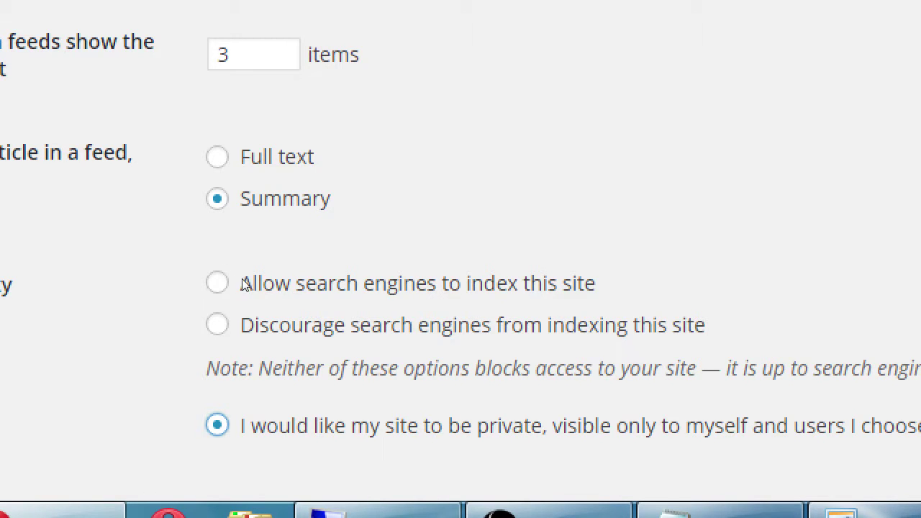
{"action": "scroll", "coordinate": [237, 343], "scroll_direction": "down", "scroll_amount": 3}
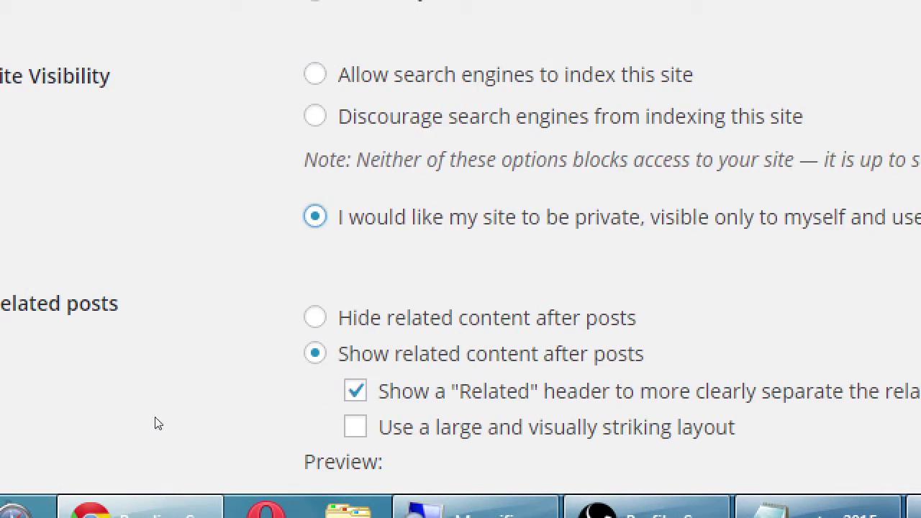
{"action": "scroll", "coordinate": [132, 408], "scroll_direction": "down", "scroll_amount": 2}
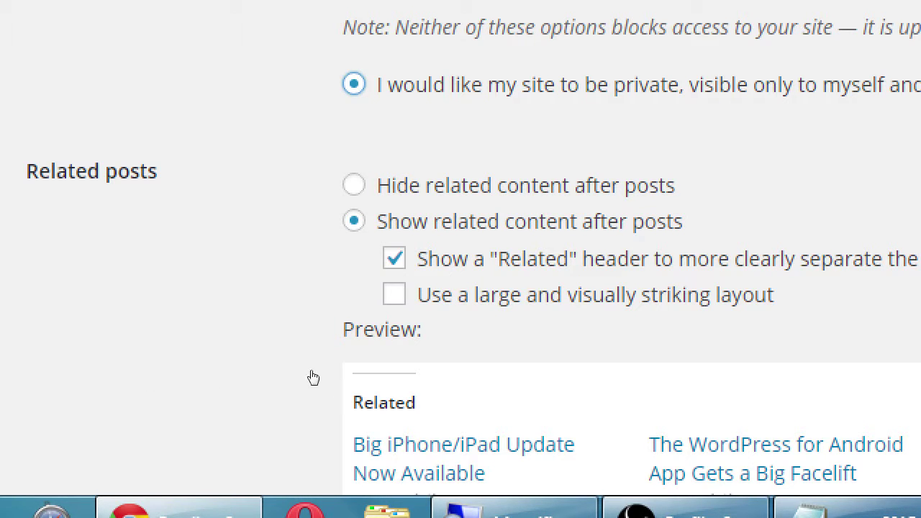
- Toggle the large, visually striking related-posts layout off and back on to compare previews
{"action": "scroll", "coordinate": [264, 440], "scroll_direction": "down", "scroll_amount": 3}
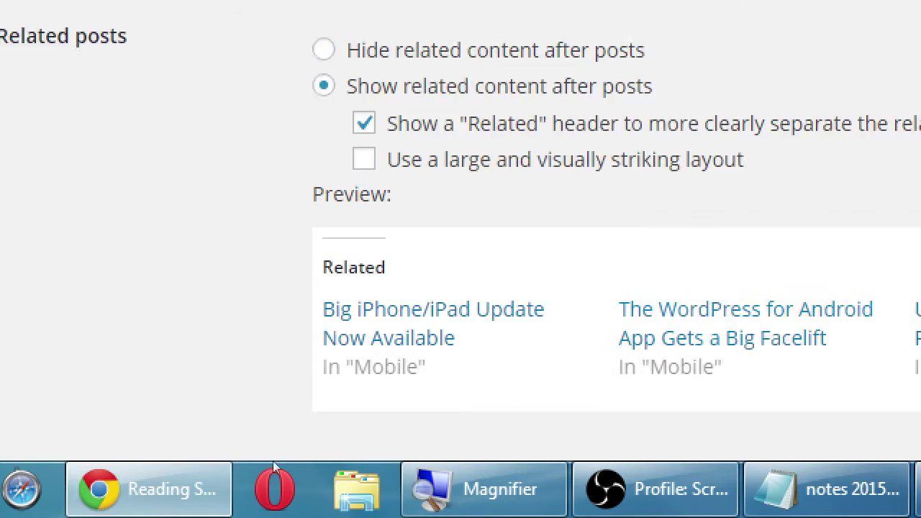
{"action": "scroll", "coordinate": [264, 440], "scroll_direction": "up", "scroll_amount": 2}
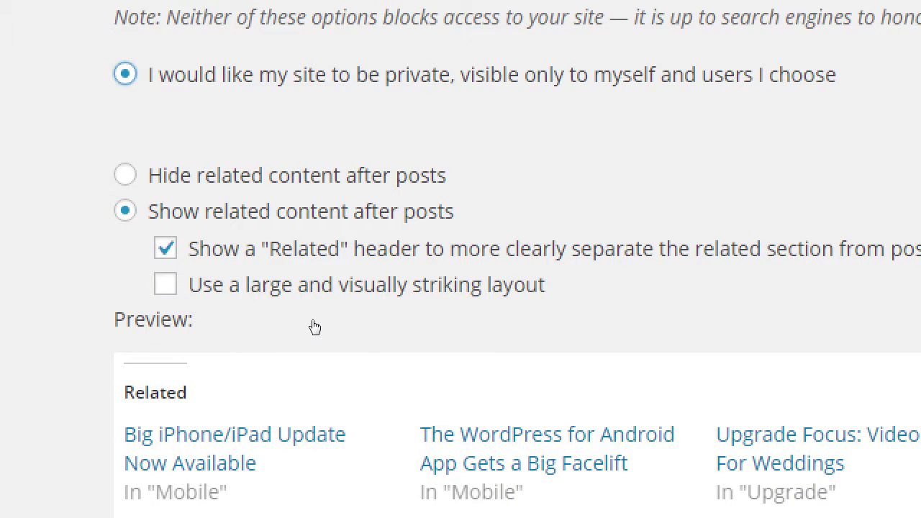
{"action": "key", "text": "space"}
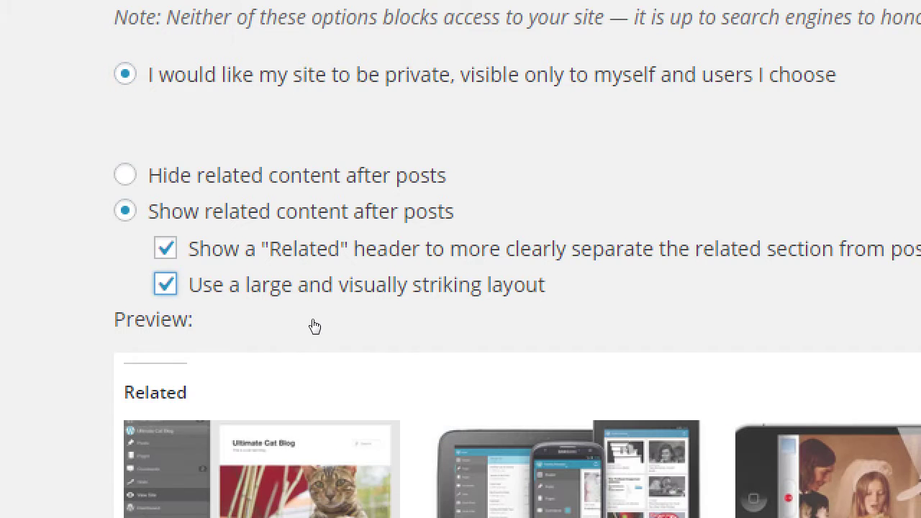
{"action": "key", "text": "space"}
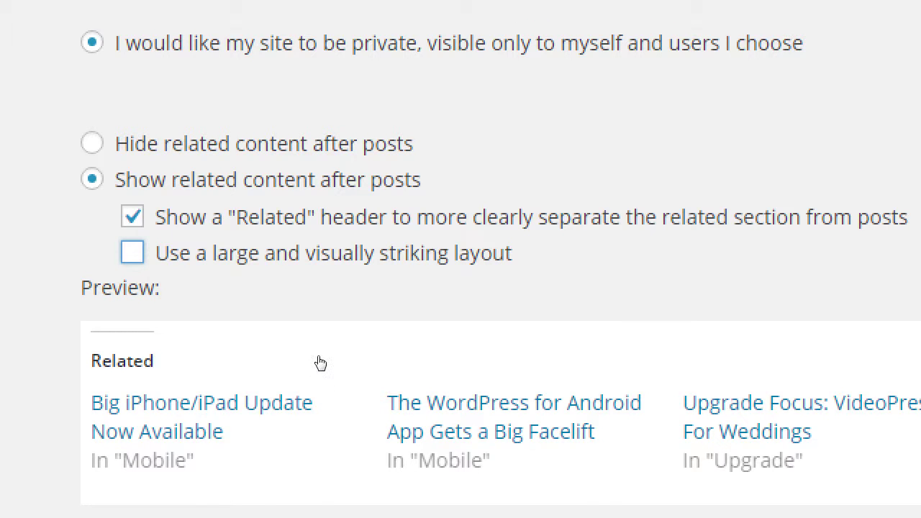
{"action": "key", "text": "space"}
{"action": "scroll", "coordinate": [308, 447], "scroll_direction": "down", "scroll_amount": 2}
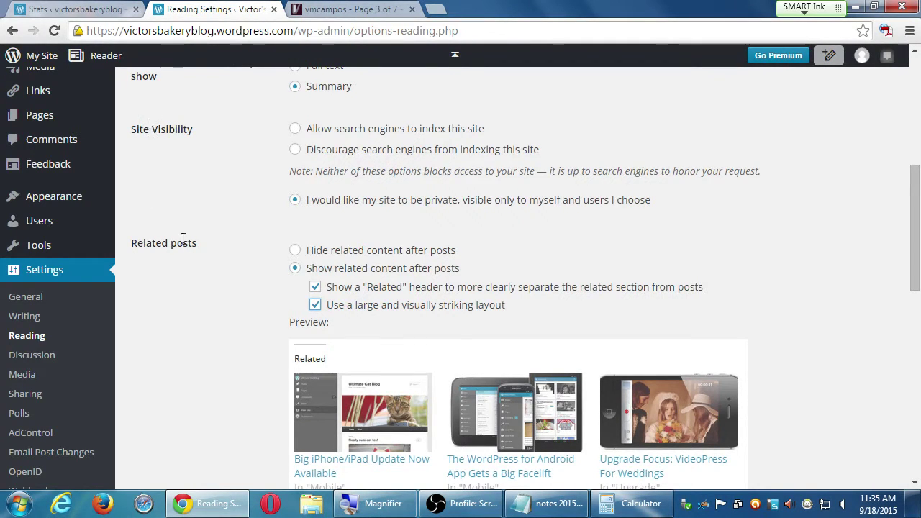
{"action": "scroll", "coordinate": [182, 239], "scroll_direction": "down", "scroll_amount": 5}
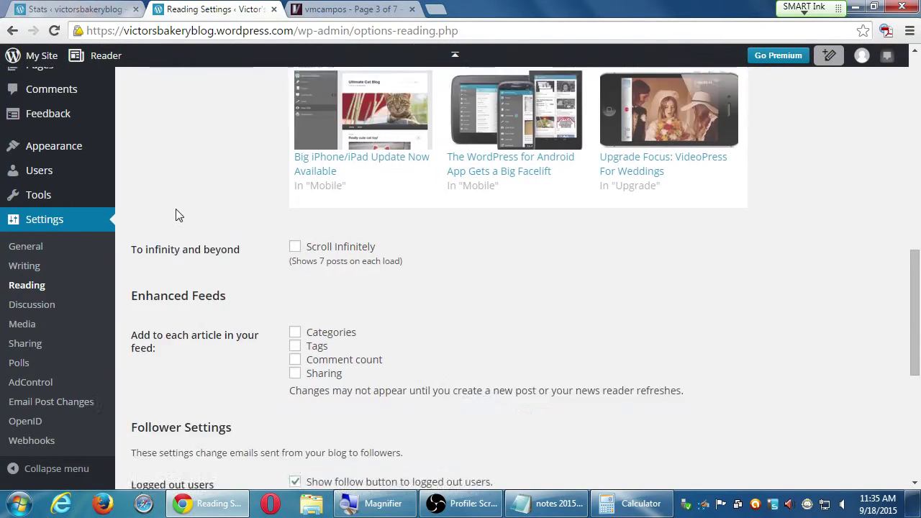
{"action": "scroll", "coordinate": [179, 215], "scroll_direction": "down", "scroll_amount": 1}
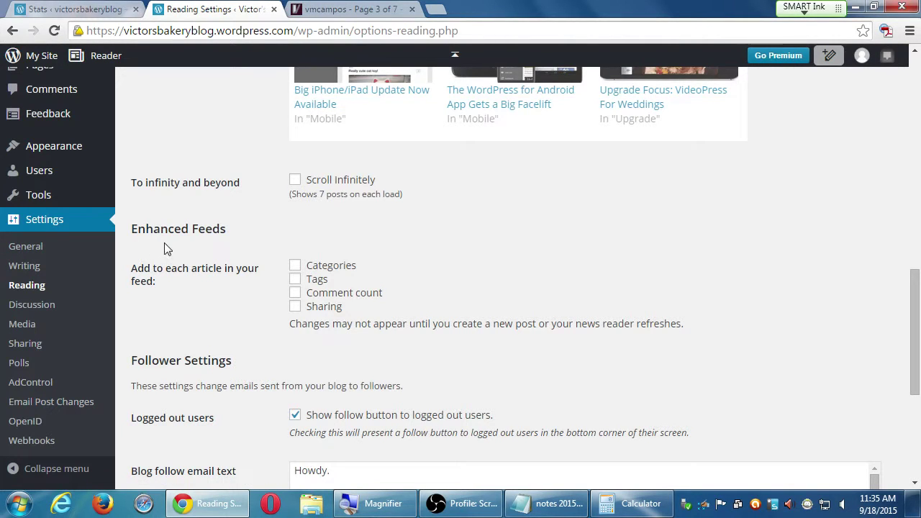
{"action": "left_click_drag", "start_coordinate": [164, 223], "coordinate": [179, 270]}
{"action": "left_click", "coordinate": [182, 263]}
{"action": "scroll", "coordinate": [257, 286], "scroll_direction": "down", "scroll_amount": 2}
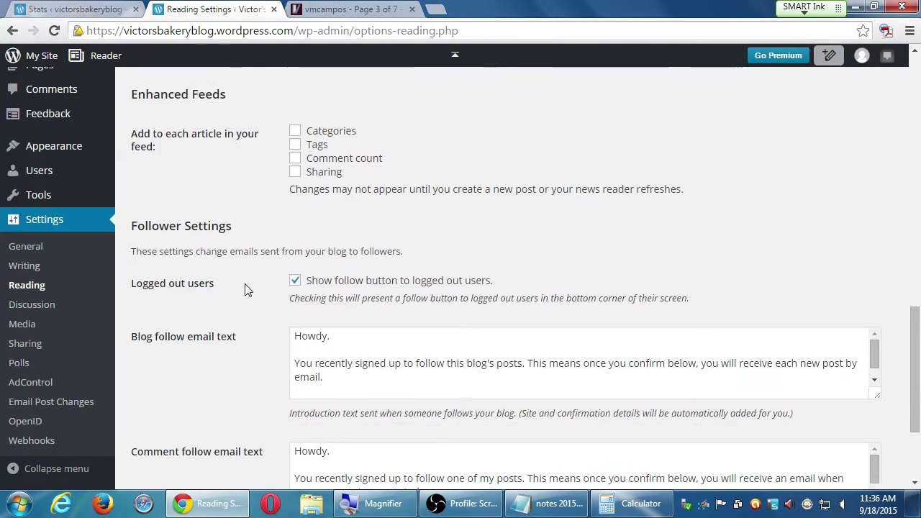
{"action": "scroll", "coordinate": [230, 293], "scroll_direction": "down", "scroll_amount": 2}
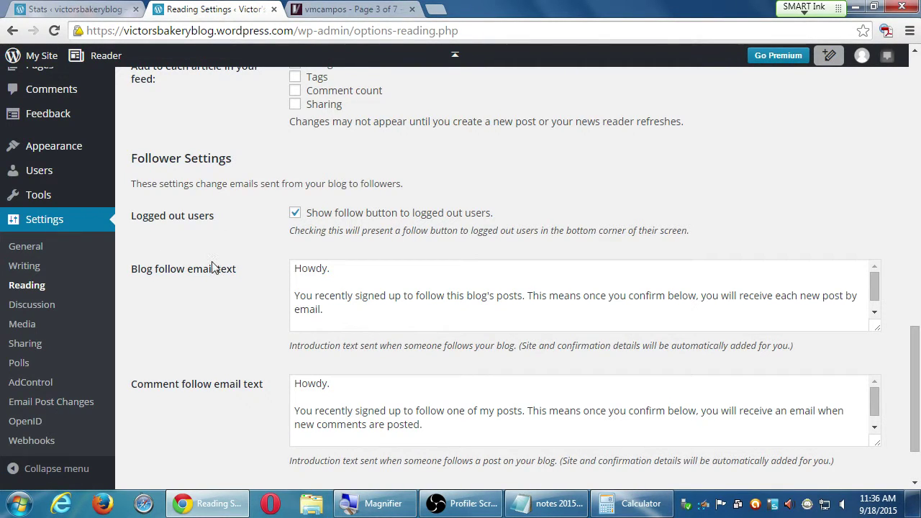
{"action": "scroll", "coordinate": [212, 268], "scroll_direction": "down", "scroll_amount": 2}
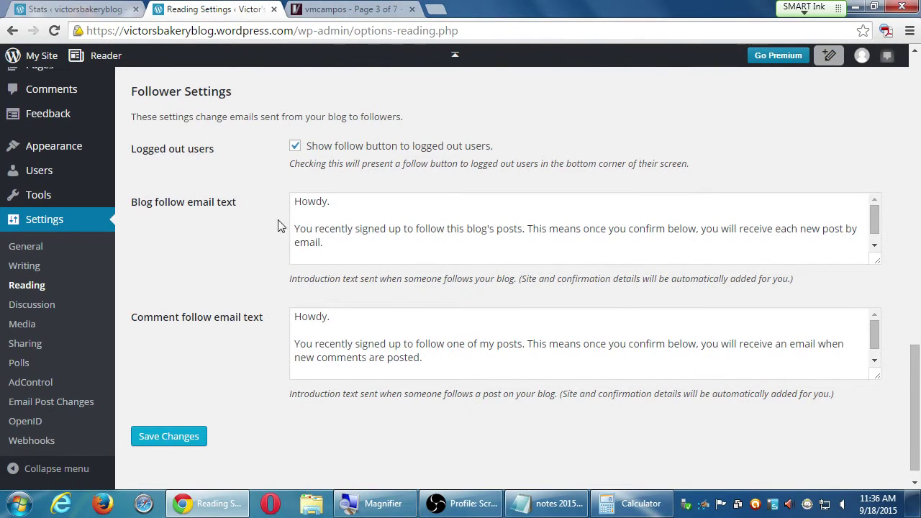
{"action": "left_click_drag", "start_coordinate": [315, 202], "coordinate": [365, 248]}
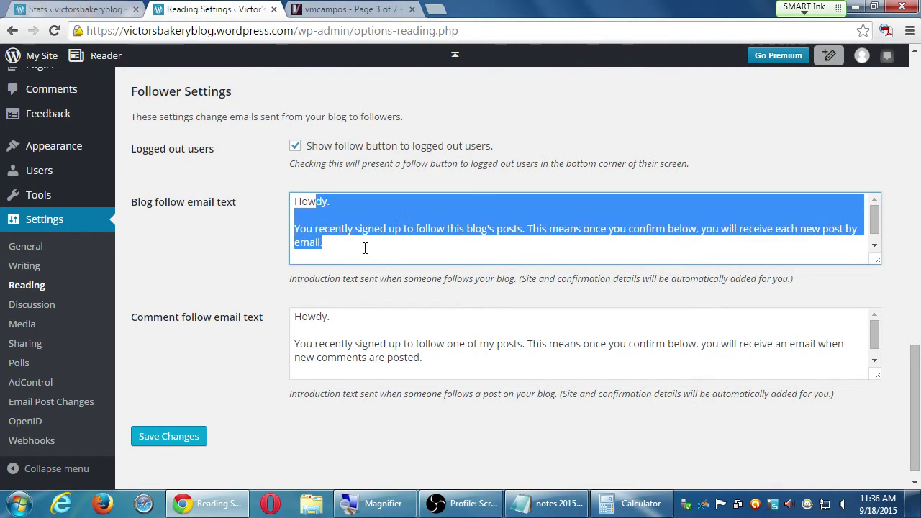
{"action": "left_click", "coordinate": [365, 248]}
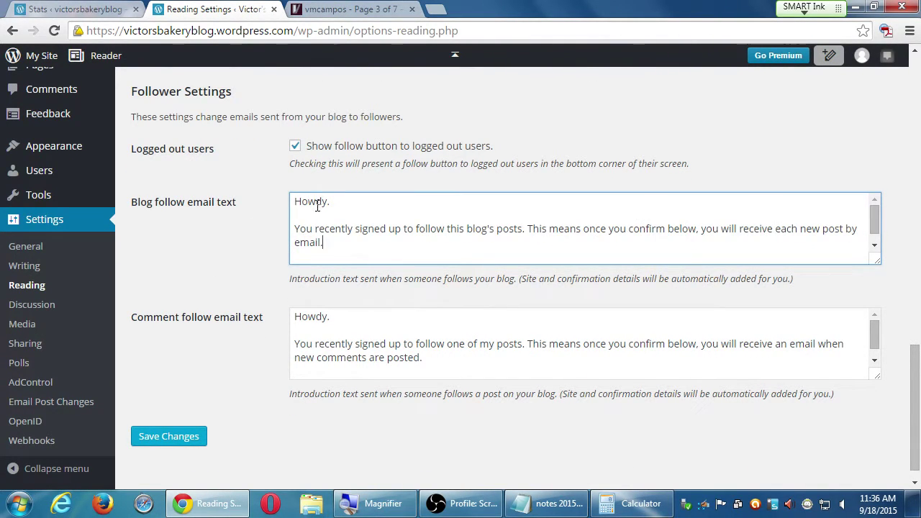
{"action": "left_click_drag", "start_coordinate": [341, 243], "coordinate": [295, 196]}
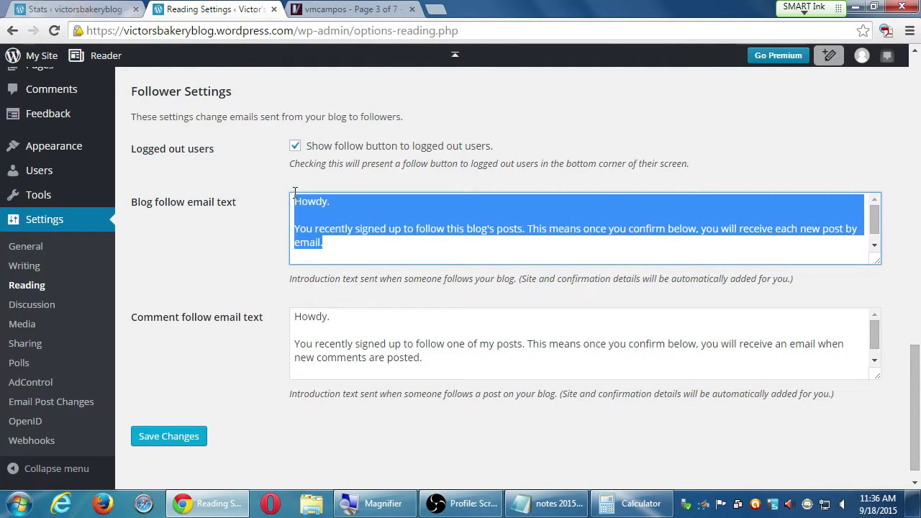
{"action": "left_click", "coordinate": [327, 223]}
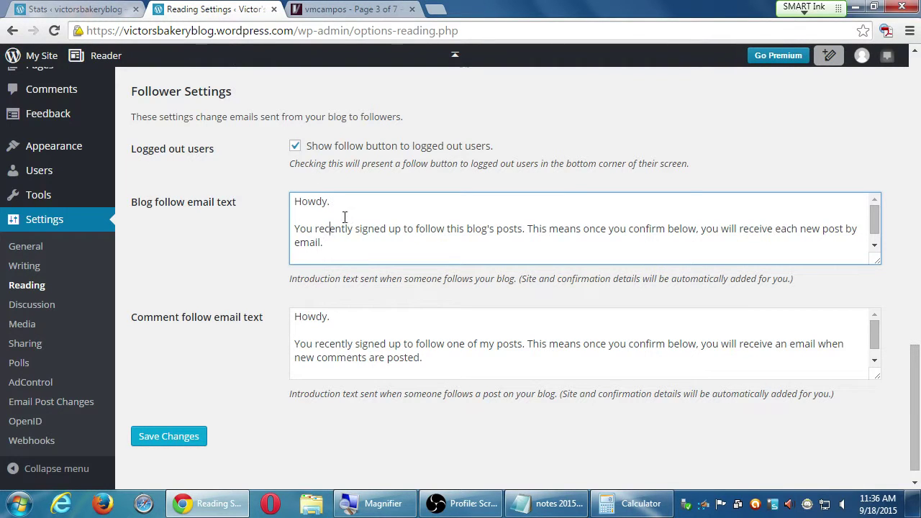
{"action": "left_click_drag", "start_coordinate": [347, 358], "coordinate": [328, 322]}
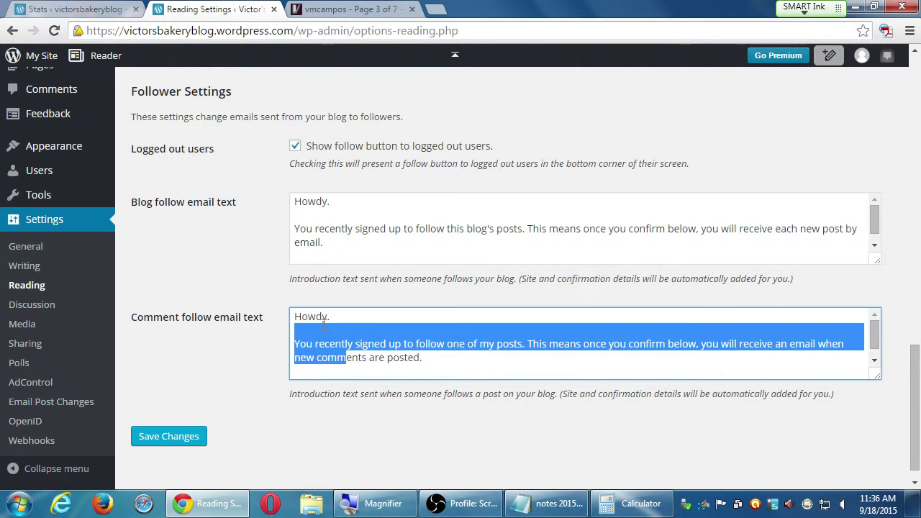
{"action": "left_click", "coordinate": [209, 351]}
{"action": "scroll", "coordinate": [207, 350], "scroll_direction": "down", "scroll_amount": 1}
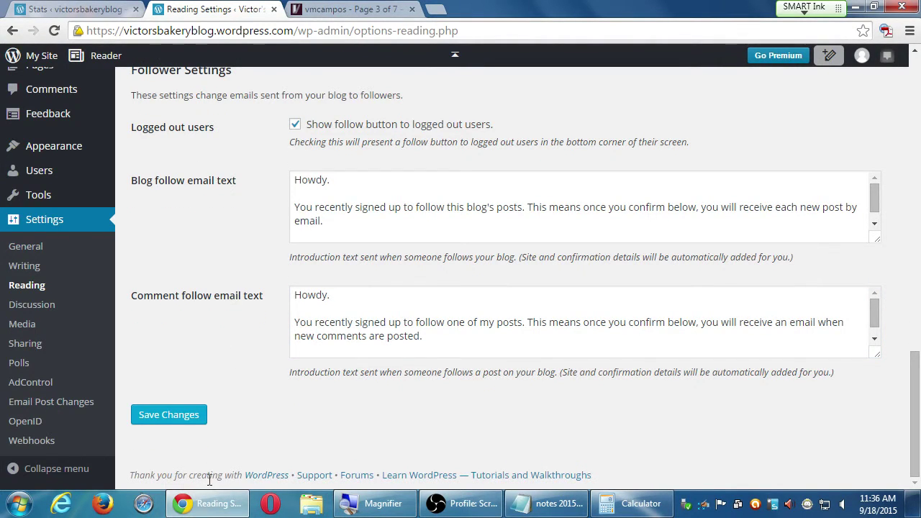
- Save the Reading Settings, then go to Settings > Discussion
{"action": "left_click", "coordinate": [191, 417]}
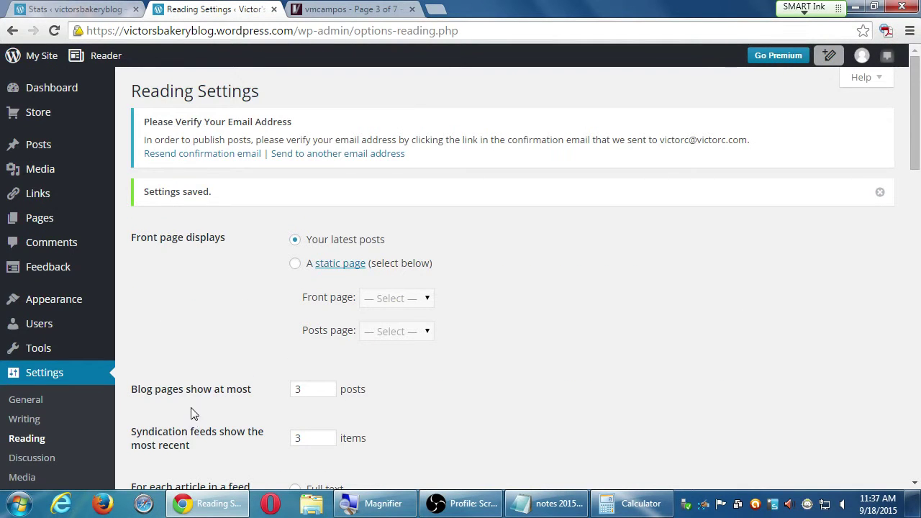
{"action": "scroll", "coordinate": [238, 347], "scroll_direction": "down", "scroll_amount": 3}
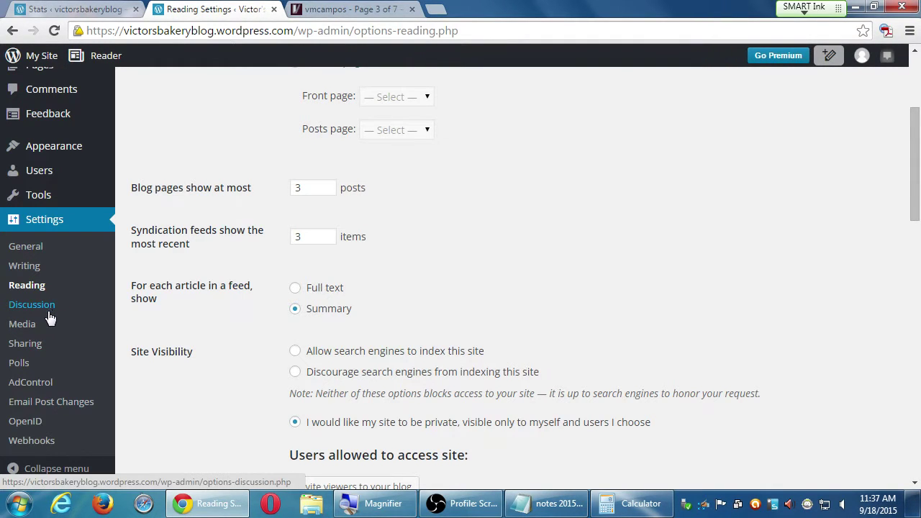
{"action": "key", "text": "super+plus"}
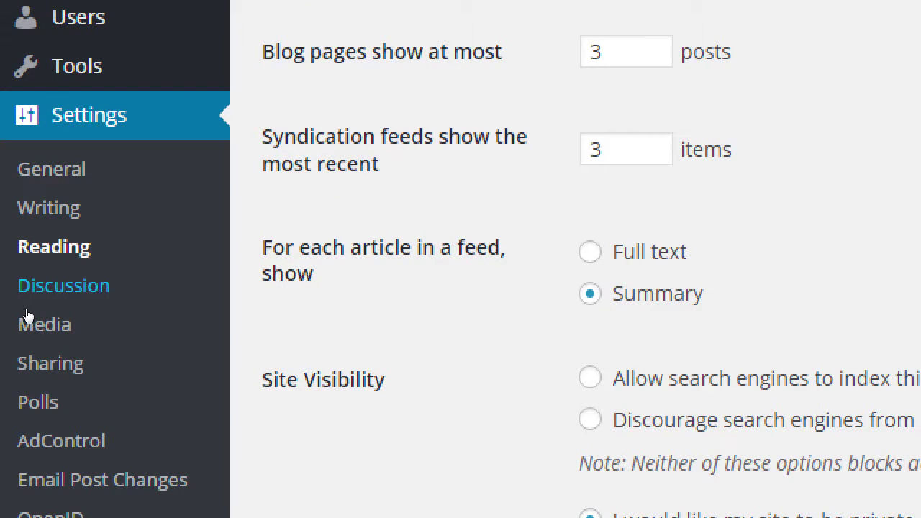
{"action": "left_click", "coordinate": [29, 308]}
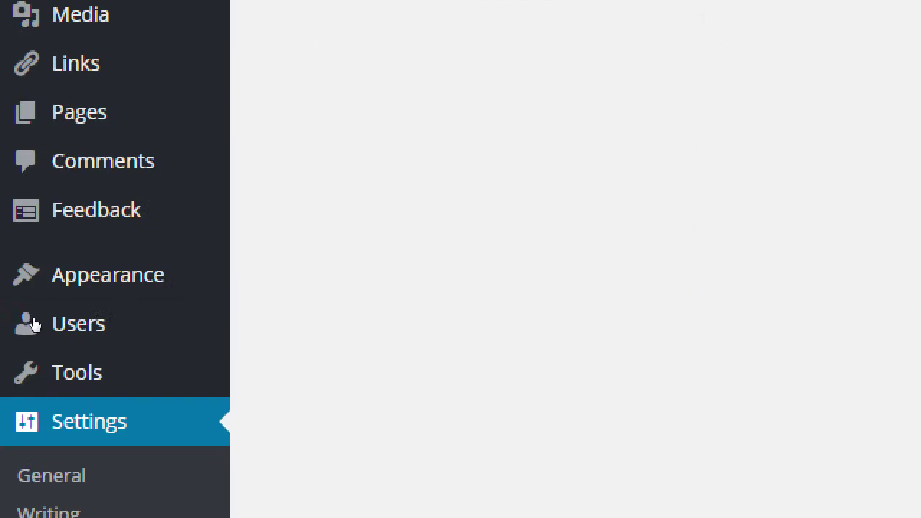
{"action": "key", "text": "super+minus"}
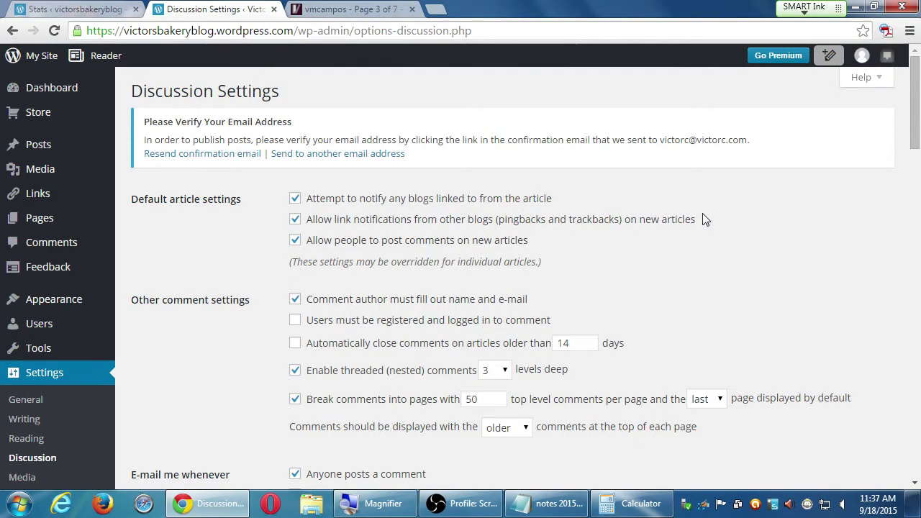
{"action": "scroll", "coordinate": [704, 219], "scroll_direction": "down", "scroll_amount": 3}
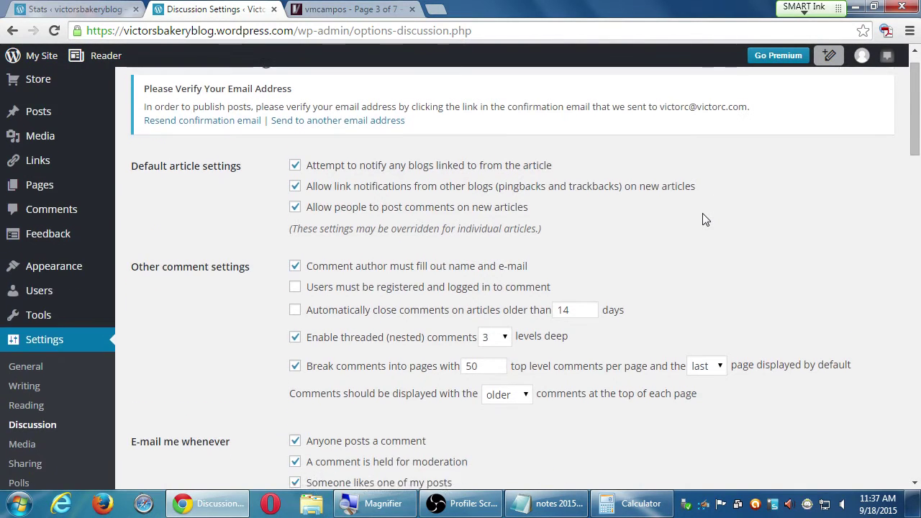
{"action": "scroll", "coordinate": [705, 219], "scroll_direction": "down", "scroll_amount": 3}
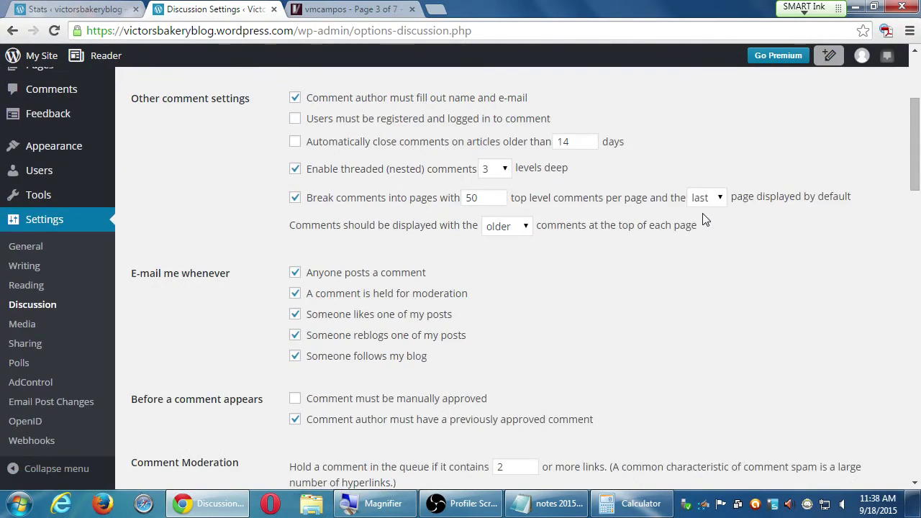
{"action": "scroll", "coordinate": [705, 220], "scroll_direction": "down", "scroll_amount": 2}
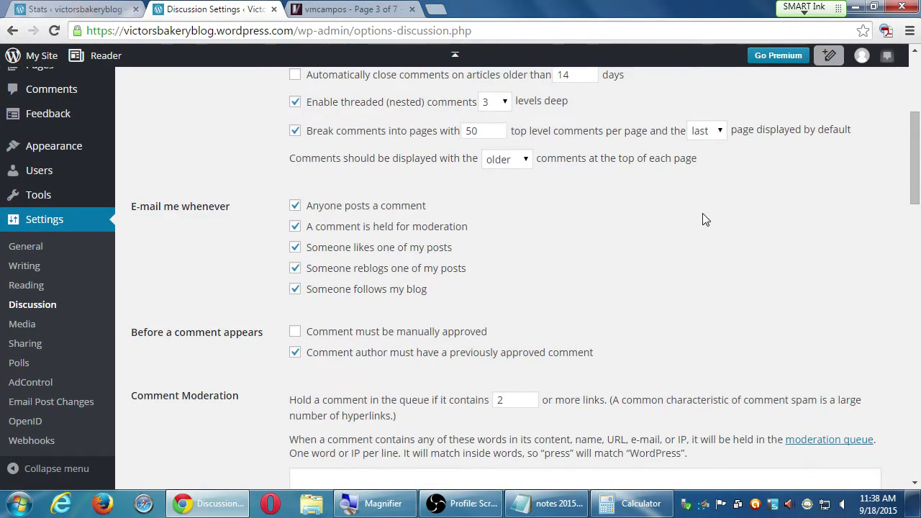
{"action": "scroll", "coordinate": [703, 215], "scroll_direction": "up", "scroll_amount": 2}
{"action": "scroll", "coordinate": [704, 214], "scroll_direction": "down", "scroll_amount": 7}
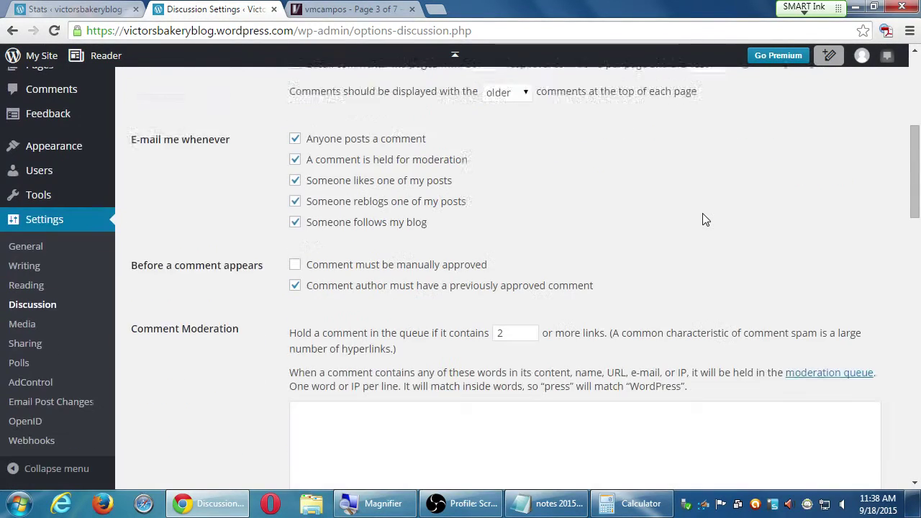
{"action": "scroll", "coordinate": [703, 215], "scroll_direction": "up", "scroll_amount": 3}
{"action": "scroll", "coordinate": [705, 220], "scroll_direction": "up", "scroll_amount": 3}
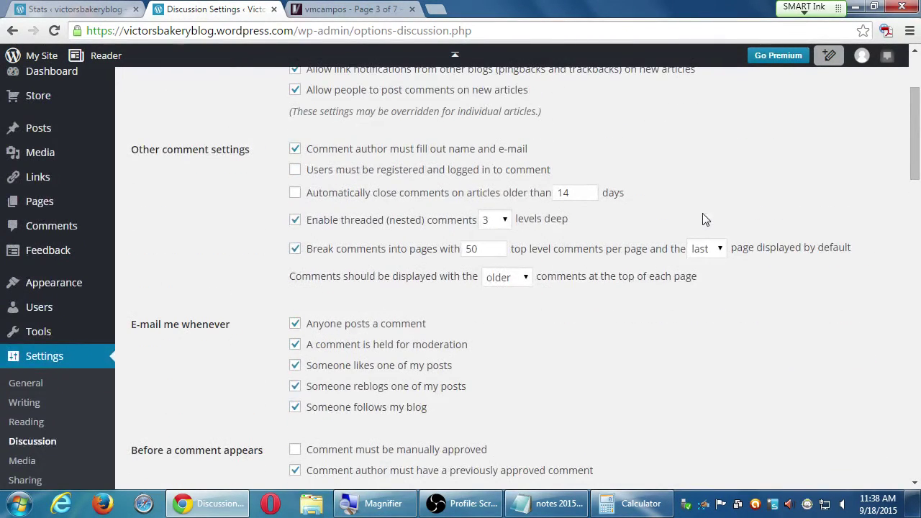
{"action": "scroll", "coordinate": [705, 220], "scroll_direction": "up", "scroll_amount": 3}
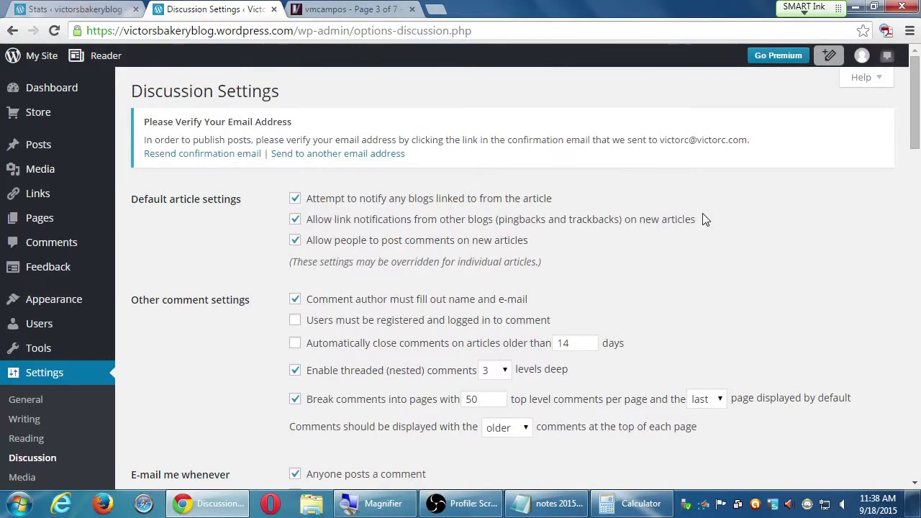
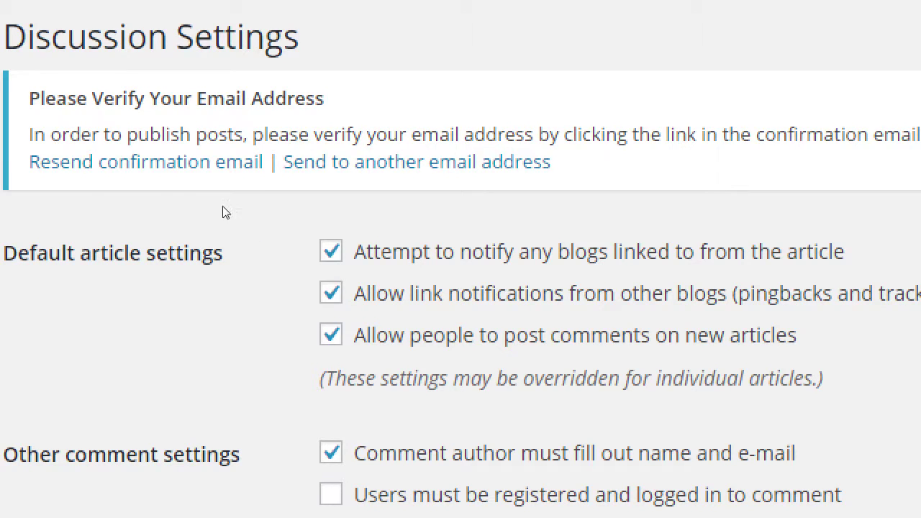
- Keep comments allowed on new articles and require every comment to be manually approved
{"action": "key", "text": "space"}
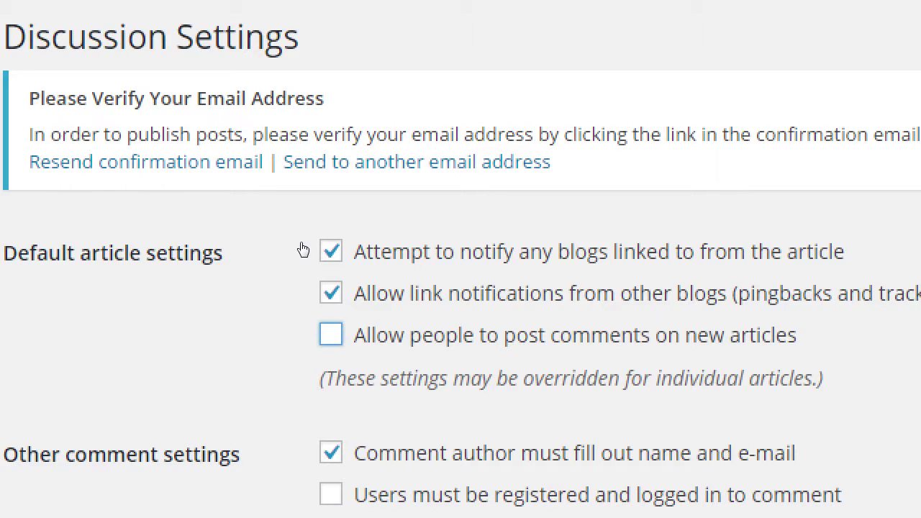
{"action": "key", "text": "space"}
{"action": "scroll", "coordinate": [324, 281], "scroll_direction": "down", "scroll_amount": 5}
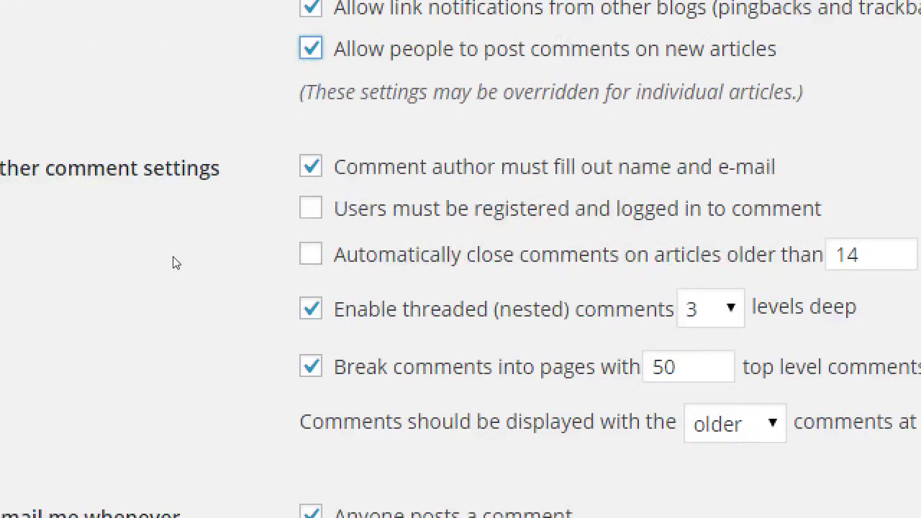
{"action": "scroll", "coordinate": [180, 255], "scroll_direction": "down", "scroll_amount": 2}
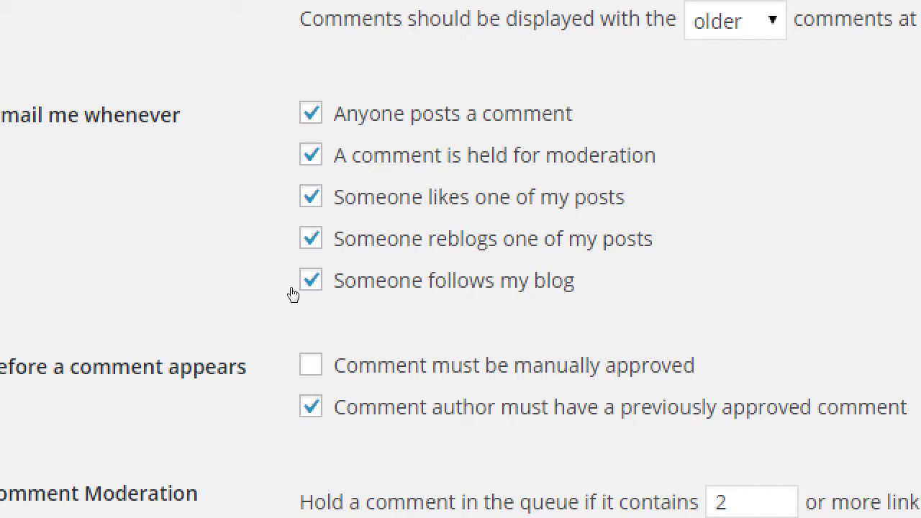
{"action": "key", "text": "space"}
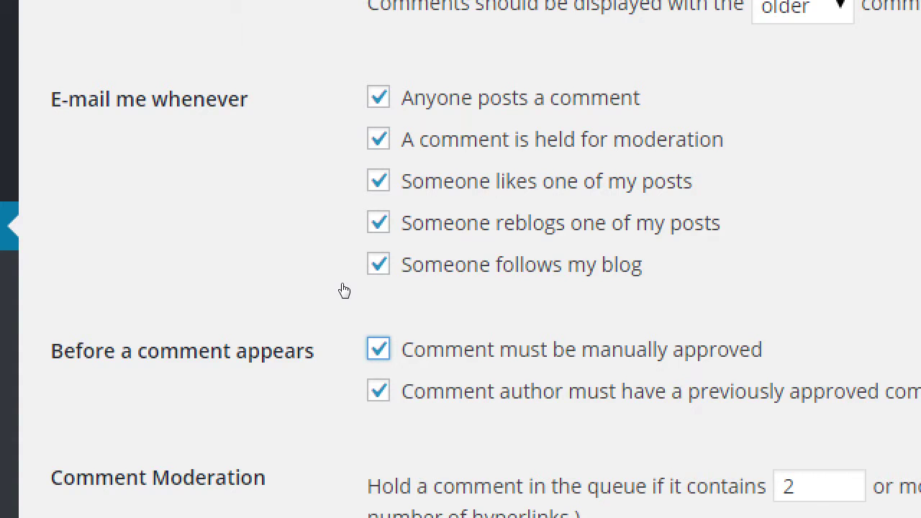
{"action": "scroll", "coordinate": [344, 290], "scroll_direction": "up", "scroll_amount": 9}
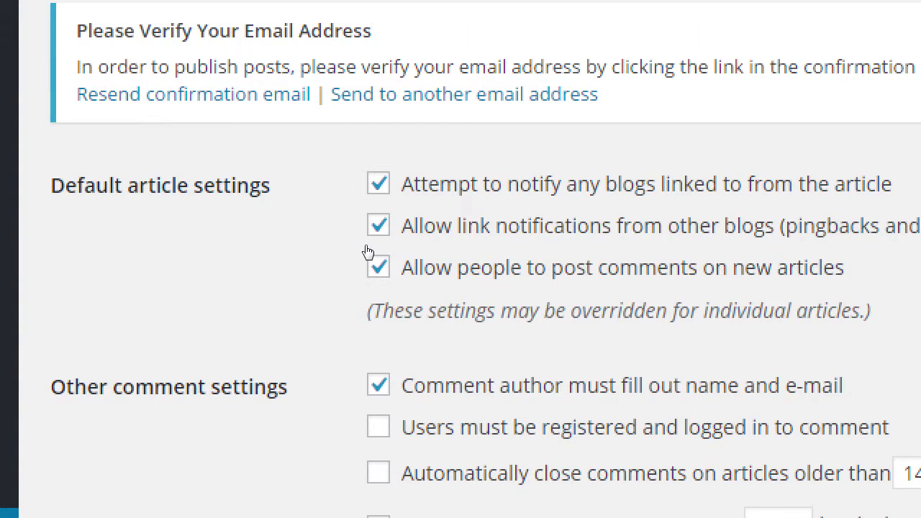
{"action": "scroll", "coordinate": [367, 252], "scroll_direction": "down", "scroll_amount": 20}
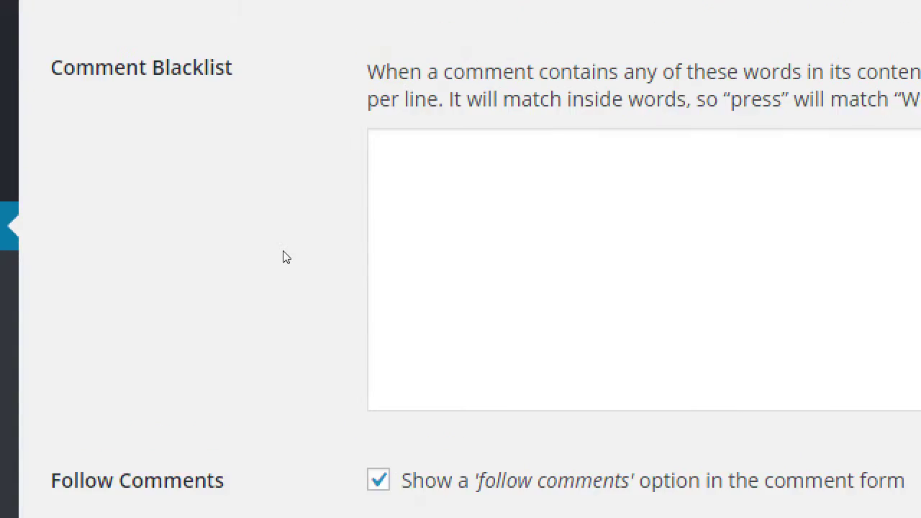
{"action": "scroll", "coordinate": [286, 257], "scroll_direction": "down", "scroll_amount": 3}
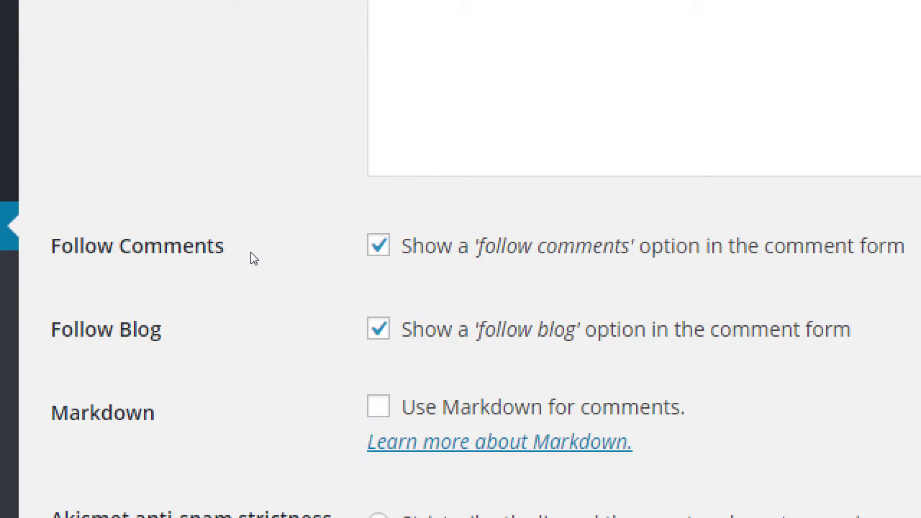
{"action": "scroll", "coordinate": [254, 257], "scroll_direction": "down", "scroll_amount": 6}
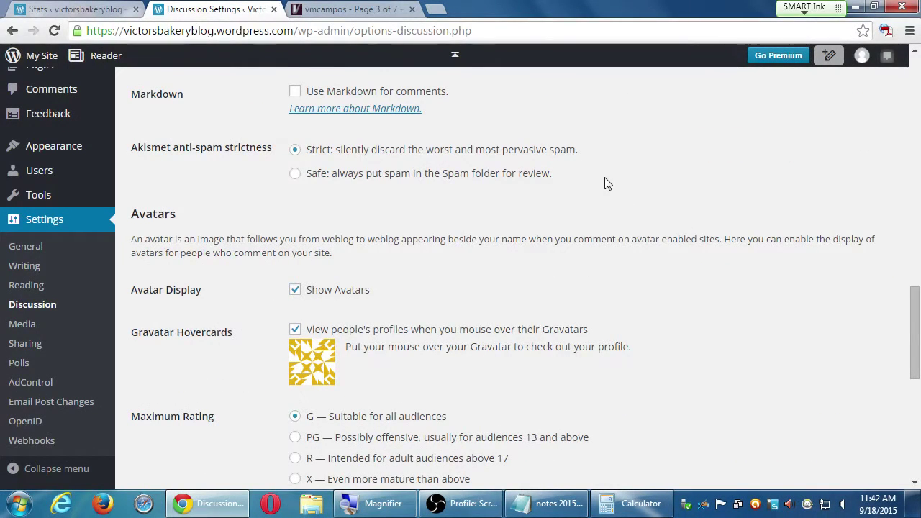
{"action": "scroll", "coordinate": [607, 183], "scroll_direction": "down", "scroll_amount": 2}
{"action": "scroll", "coordinate": [607, 183], "scroll_direction": "down", "scroll_amount": 5}
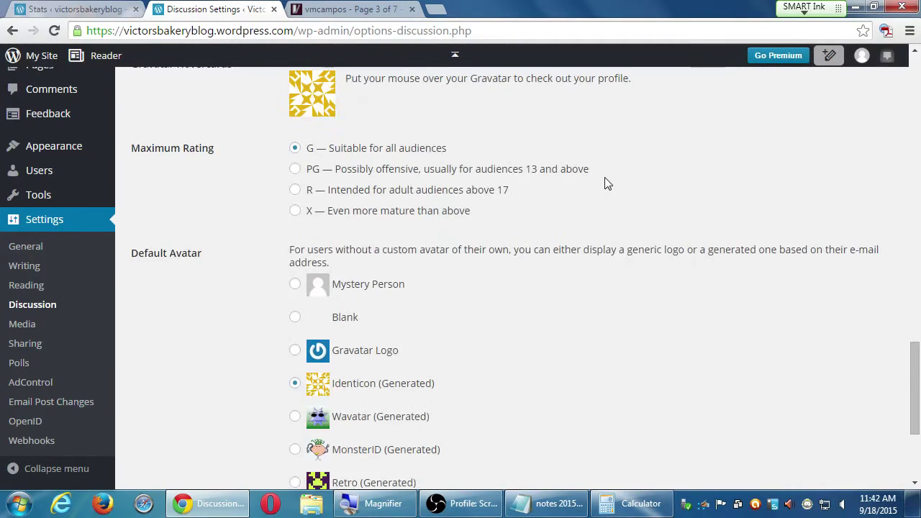
{"action": "scroll", "coordinate": [607, 183], "scroll_direction": "up", "scroll_amount": 7}
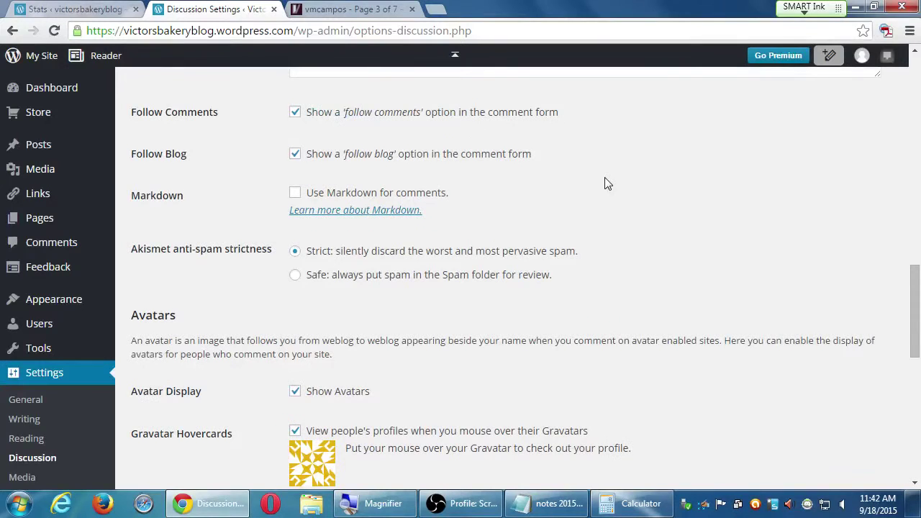
{"action": "scroll", "coordinate": [607, 183], "scroll_direction": "up", "scroll_amount": 5}
{"action": "scroll", "coordinate": [609, 120], "scroll_direction": "up", "scroll_amount": 6}
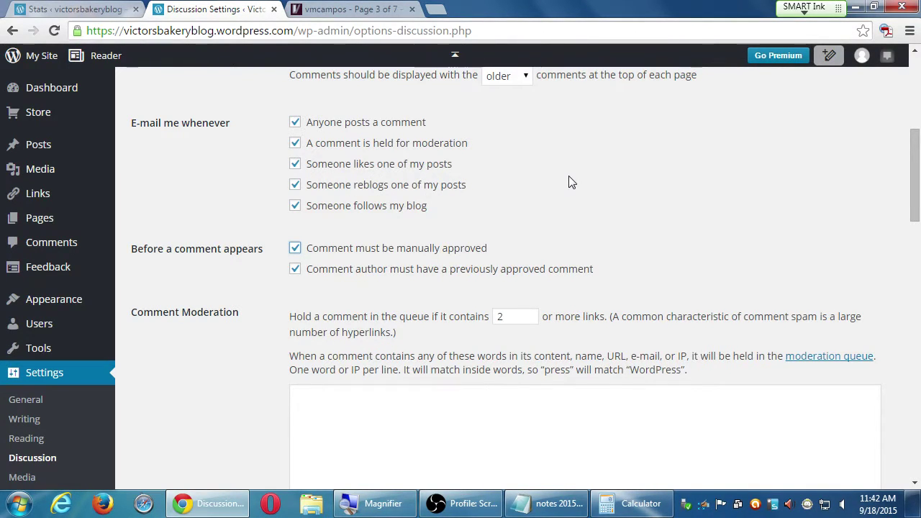
{"action": "scroll", "coordinate": [568, 182], "scroll_direction": "up", "scroll_amount": 3}
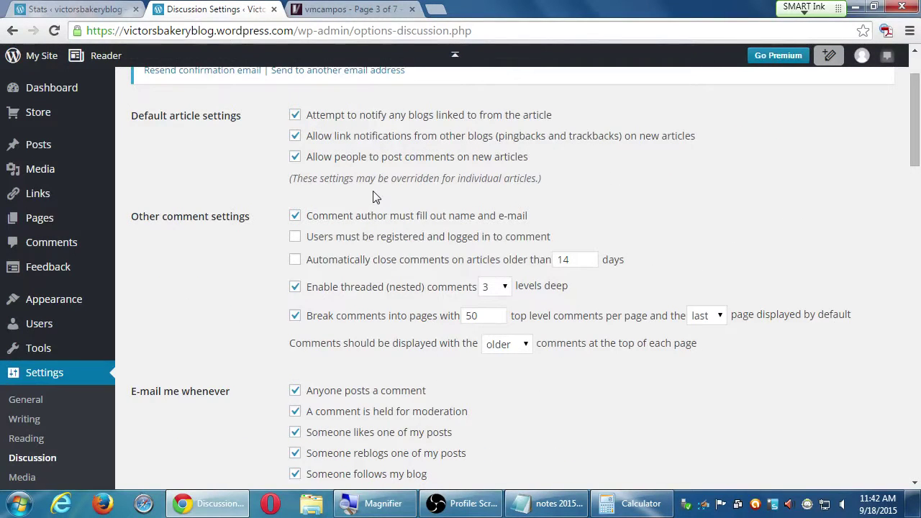
{"action": "scroll", "coordinate": [401, 216], "scroll_direction": "up", "scroll_amount": 1}
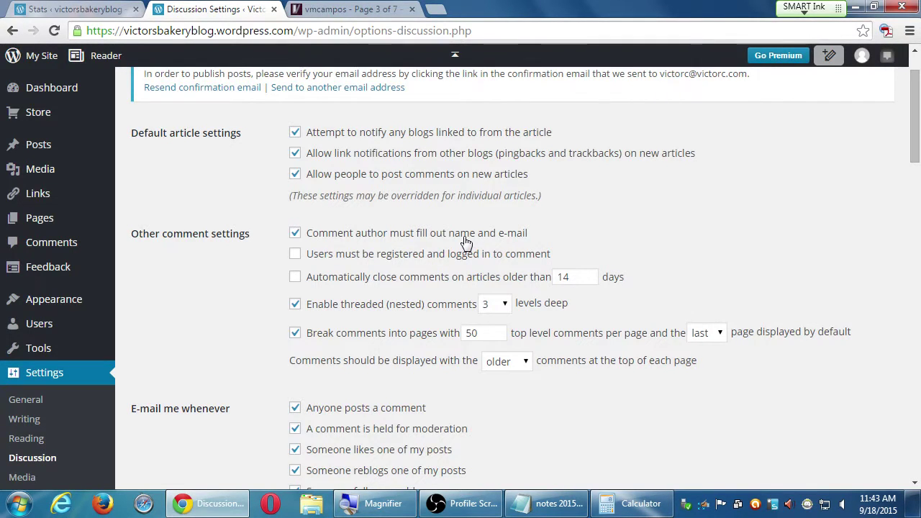
- Save the Discussion Settings, including manual comment approval and the Identicon default avatar
{"action": "scroll", "coordinate": [467, 244], "scroll_direction": "down", "scroll_amount": 3}
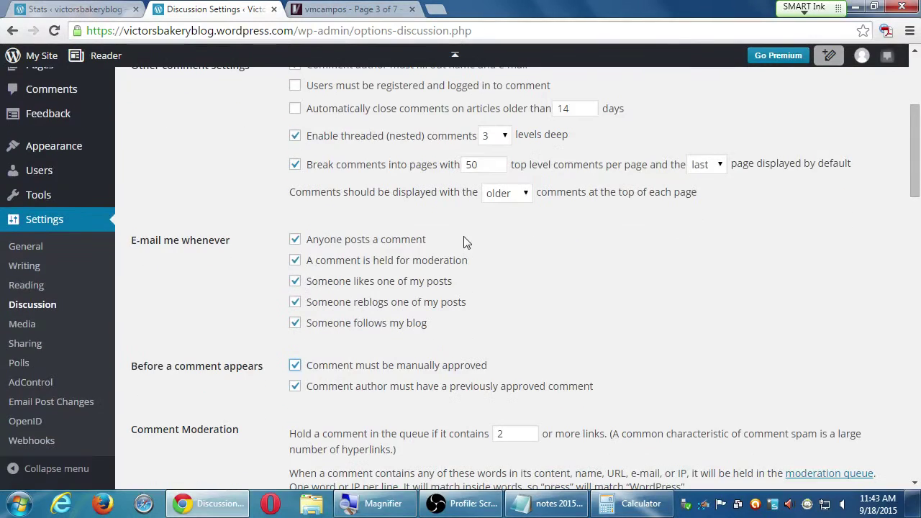
{"action": "scroll", "coordinate": [464, 242], "scroll_direction": "up", "scroll_amount": 2}
{"action": "scroll", "coordinate": [464, 243], "scroll_direction": "down", "scroll_amount": 2}
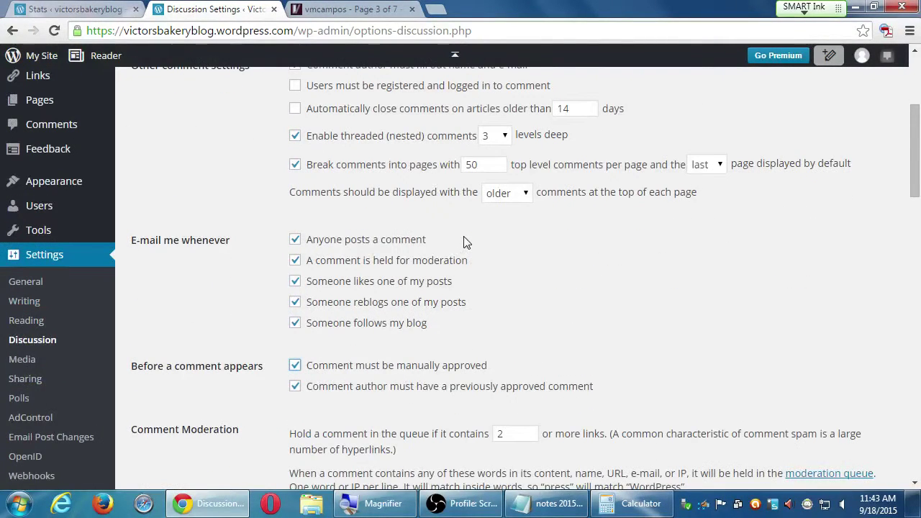
{"action": "scroll", "coordinate": [464, 243], "scroll_direction": "down", "scroll_amount": 1}
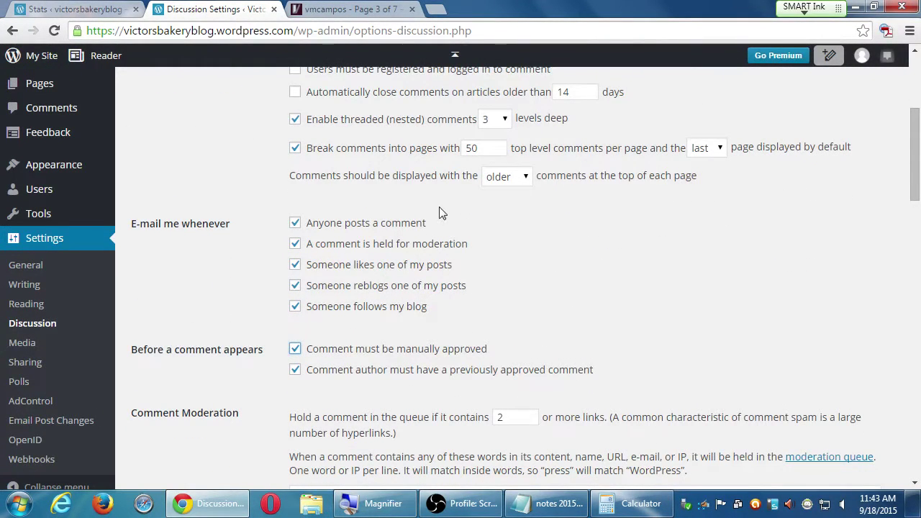
{"action": "scroll", "coordinate": [445, 230], "scroll_direction": "down", "scroll_amount": 6}
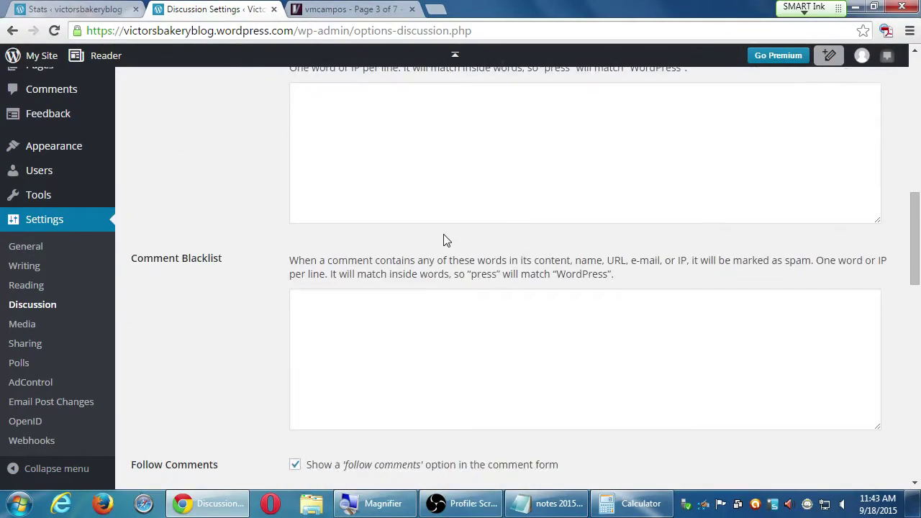
{"action": "scroll", "coordinate": [444, 240], "scroll_direction": "down", "scroll_amount": 12}
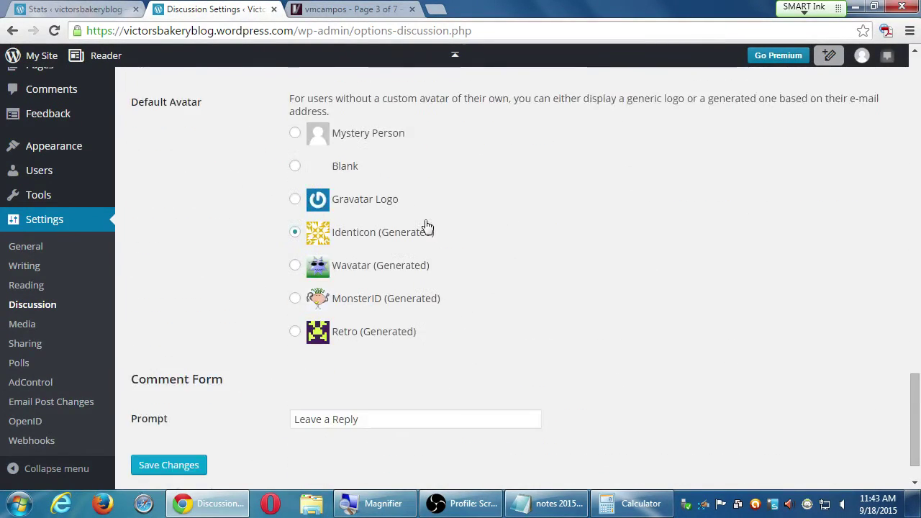
{"action": "scroll", "coordinate": [427, 226], "scroll_direction": "down", "scroll_amount": 1}
{"action": "scroll", "coordinate": [426, 226], "scroll_direction": "up", "scroll_amount": 2}
{"action": "scroll", "coordinate": [426, 226], "scroll_direction": "down", "scroll_amount": 2}
{"action": "scroll", "coordinate": [180, 414], "scroll_direction": "up", "scroll_amount": 1}
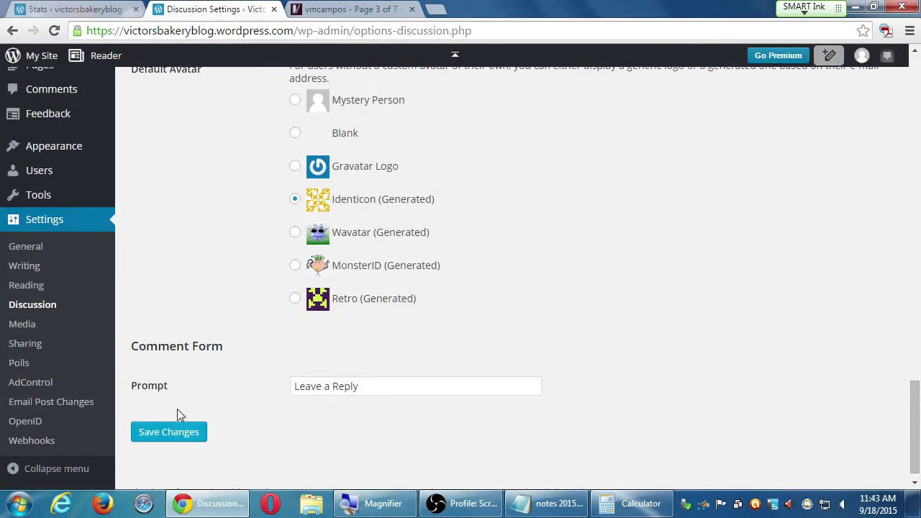
{"action": "left_click", "coordinate": [163, 434]}
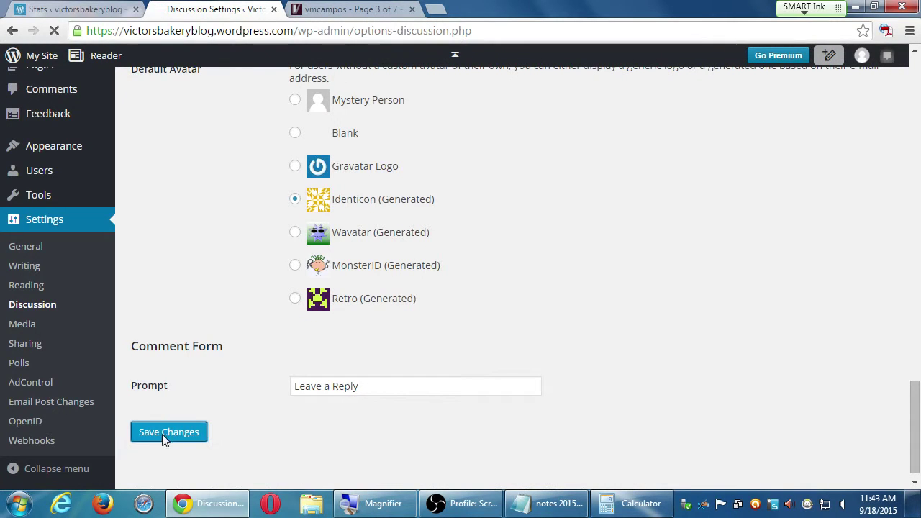
- Check the 'Settings saved.' notice, then save the Discussion Settings a second time
{"action": "scroll", "coordinate": [485, 245], "scroll_direction": "down", "scroll_amount": 4}
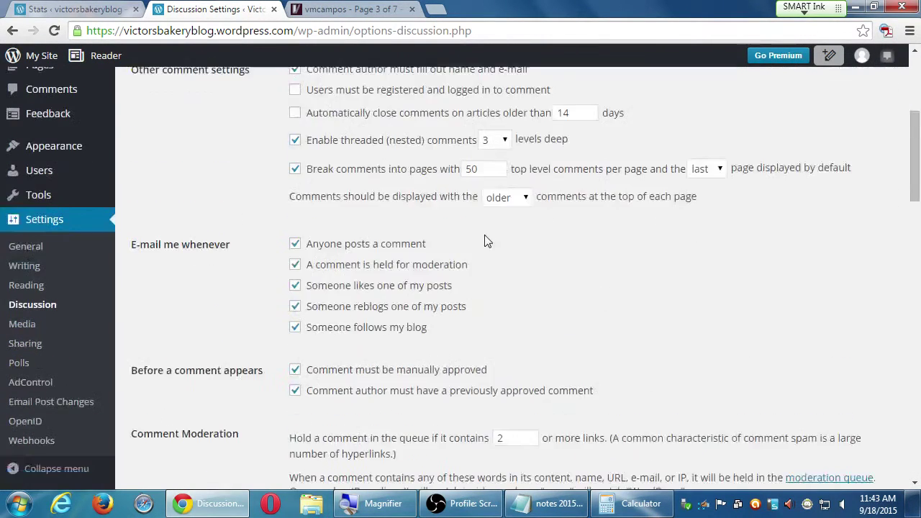
{"action": "scroll", "coordinate": [484, 242], "scroll_direction": "down", "scroll_amount": 9}
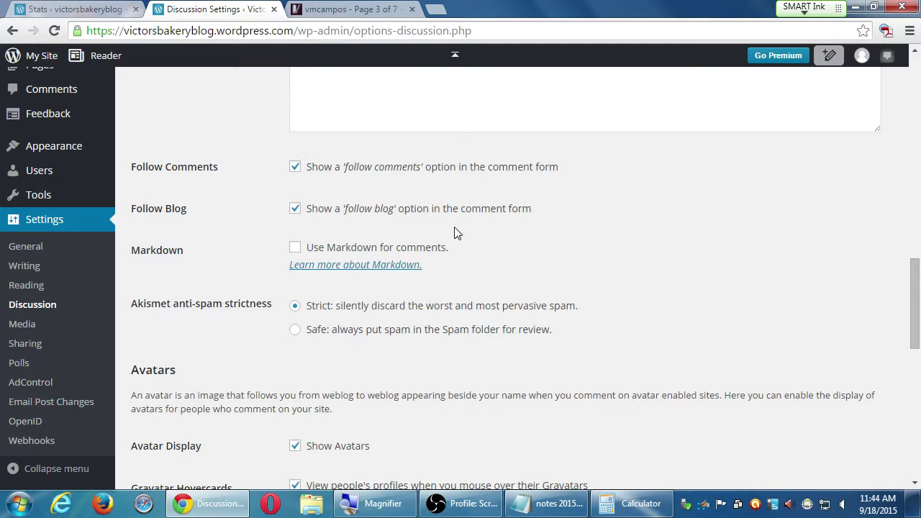
{"action": "scroll", "coordinate": [502, 241], "scroll_direction": "up", "scroll_amount": 15}
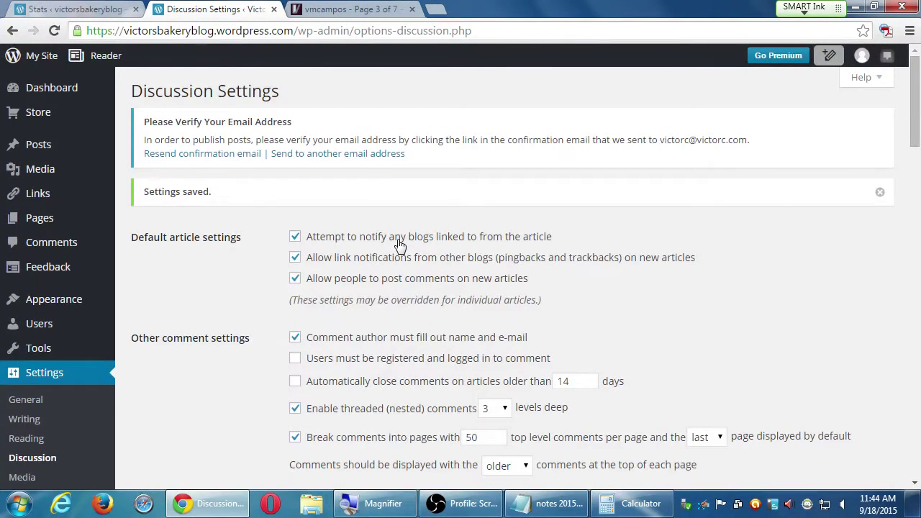
{"action": "scroll", "coordinate": [432, 252], "scroll_direction": "down", "scroll_amount": 3}
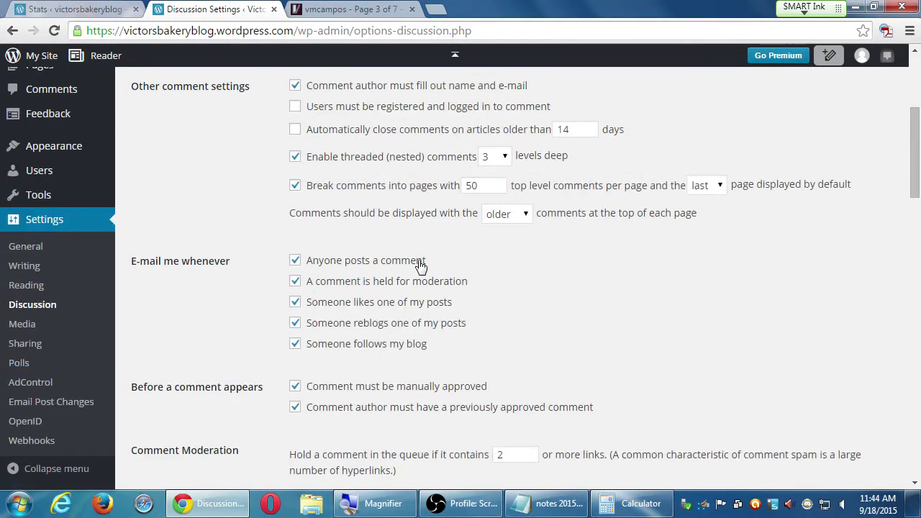
{"action": "scroll", "coordinate": [421, 267], "scroll_direction": "down", "scroll_amount": 10}
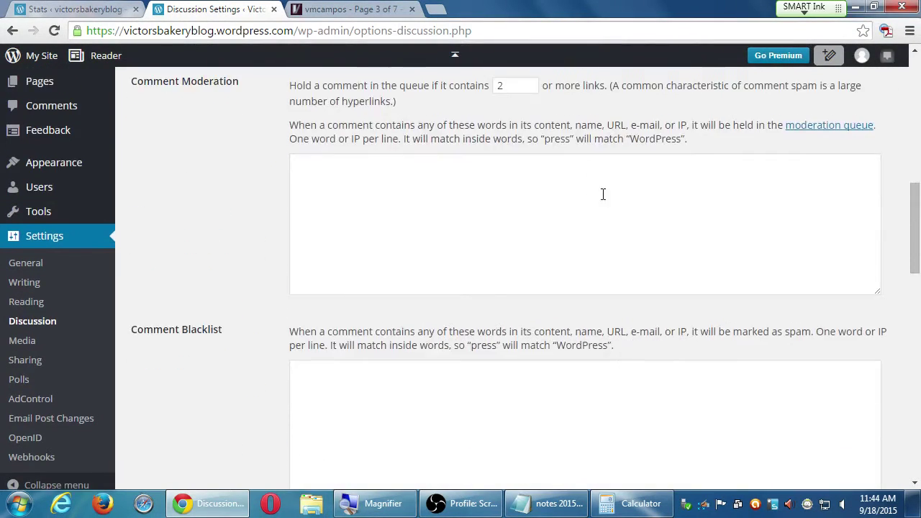
{"action": "scroll", "coordinate": [675, 200], "scroll_direction": "down", "scroll_amount": 6}
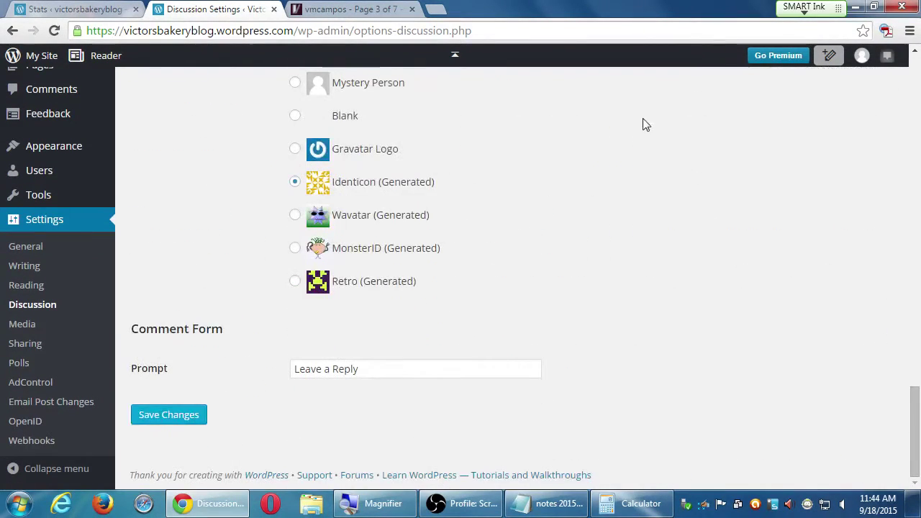
{"action": "left_click", "coordinate": [165, 429]}
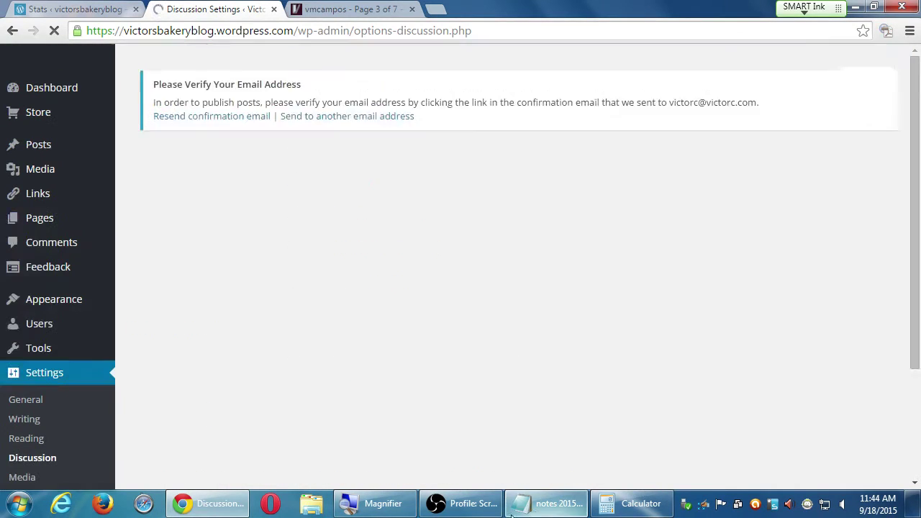
{"action": "left_click", "coordinate": [484, 509]}
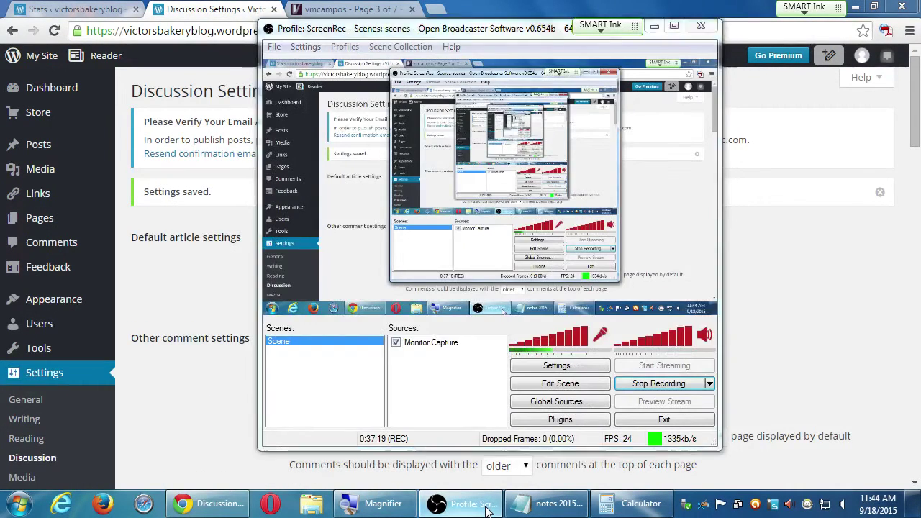
- Minimize the OBS recorder window to reveal the Discussion Settings page again
{"action": "left_click", "coordinate": [487, 511]}
{"action": "scroll", "coordinate": [167, 362], "scroll_direction": "down", "scroll_amount": 2}
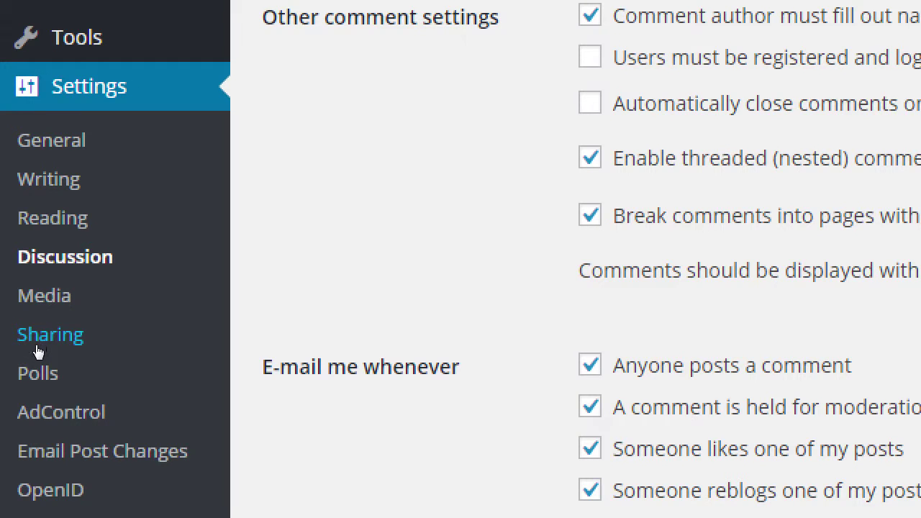
- Open Settings > Sharing and review the unconnected Publicize services like Facebook and Twitter
{"action": "left_click", "coordinate": [44, 352]}
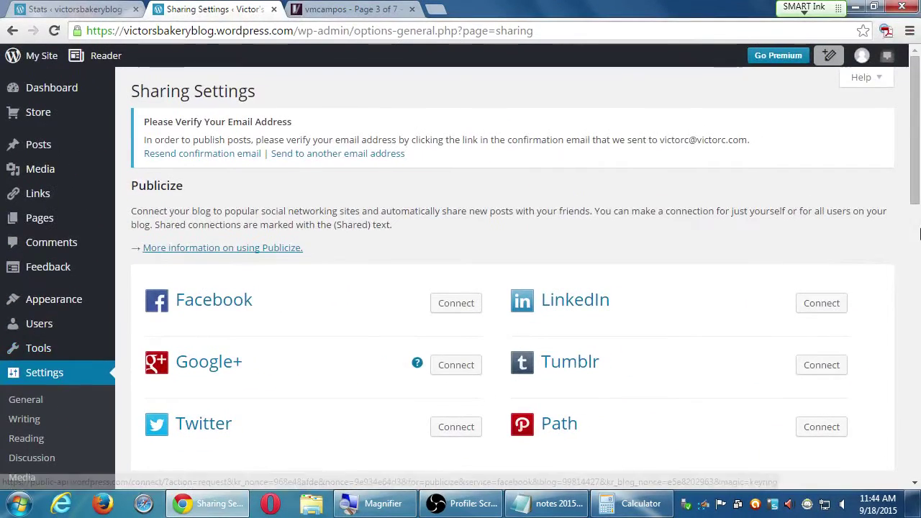
{"action": "scroll", "coordinate": [739, 316], "scroll_direction": "down", "scroll_amount": 3}
{"action": "scroll", "coordinate": [740, 317], "scroll_direction": "down", "scroll_amount": 8}
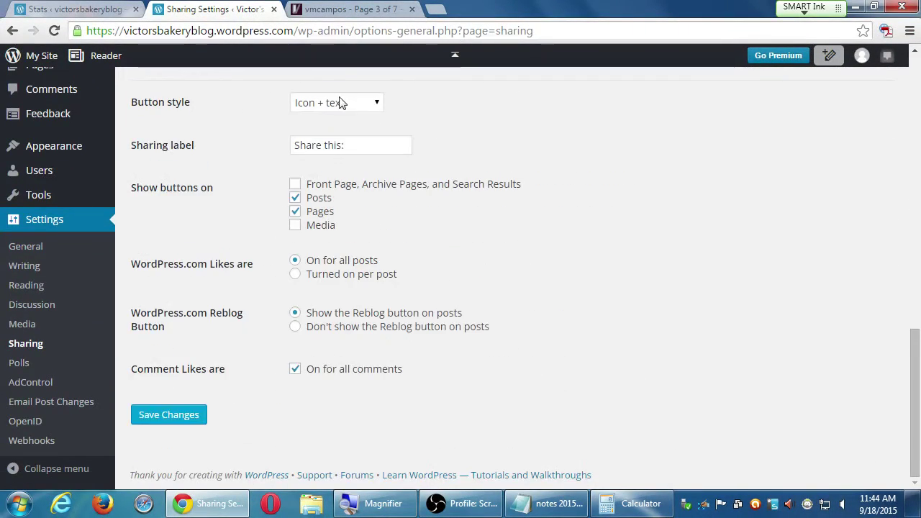
{"action": "scroll", "coordinate": [481, 251], "scroll_direction": "up", "scroll_amount": 8}
{"action": "scroll", "coordinate": [481, 250], "scroll_direction": "up", "scroll_amount": 3}
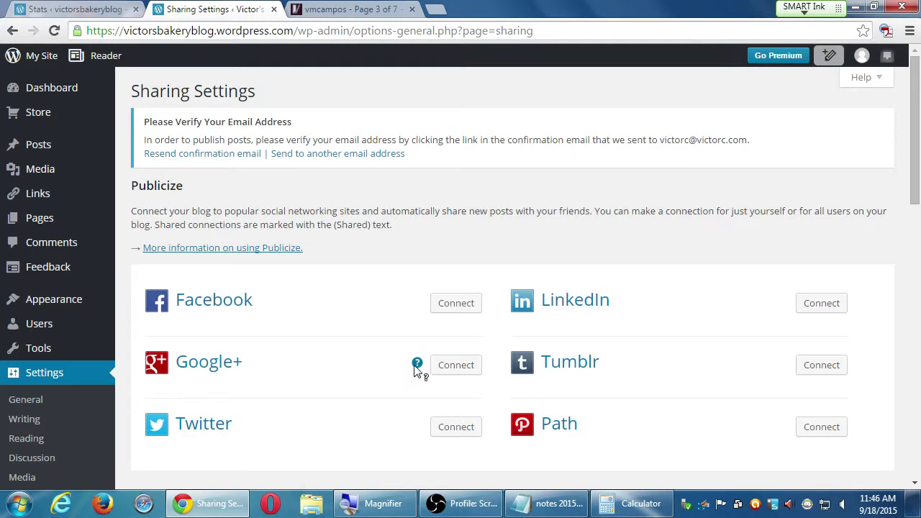
{"action": "mouse_move", "coordinate": [417, 367]}
{"action": "scroll", "coordinate": [493, 243], "scroll_direction": "down", "scroll_amount": 2}
{"action": "scroll", "coordinate": [494, 243], "scroll_direction": "up", "scroll_amount": 1}
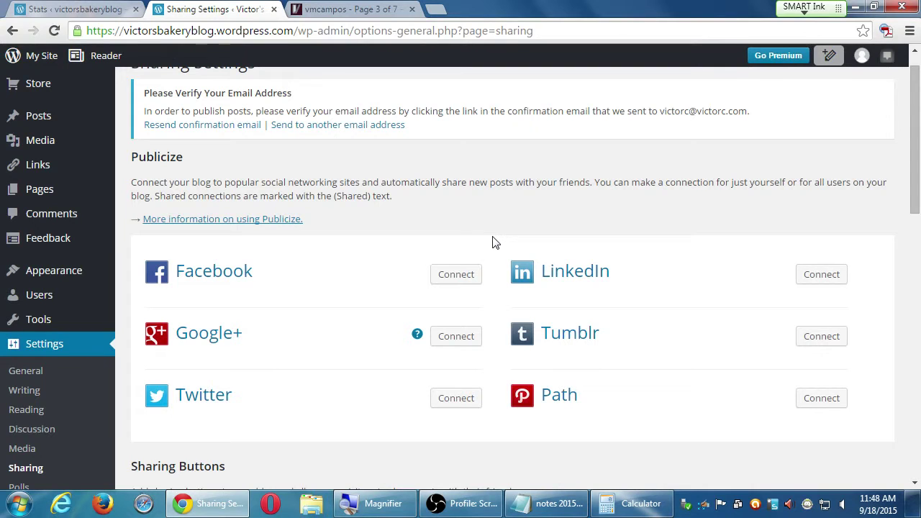
{"action": "scroll", "coordinate": [495, 242], "scroll_direction": "down", "scroll_amount": 1}
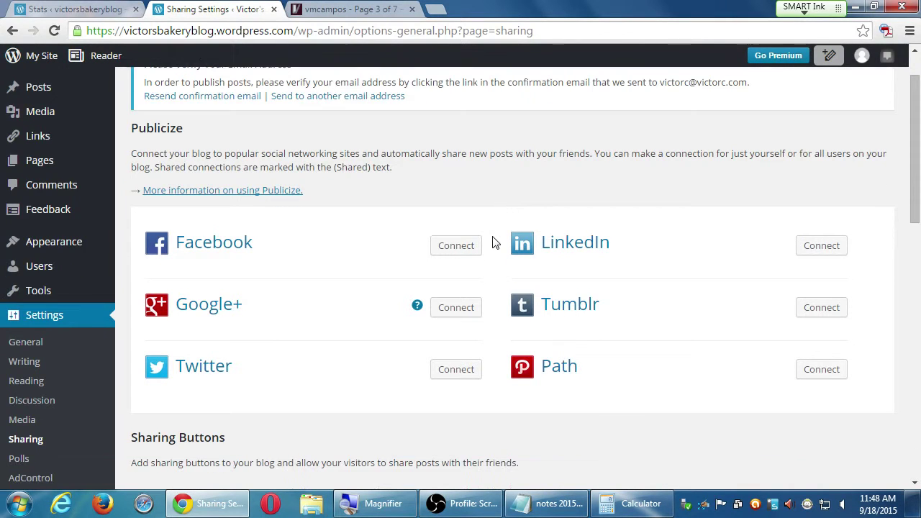
{"action": "scroll", "coordinate": [496, 243], "scroll_direction": "down", "scroll_amount": 5}
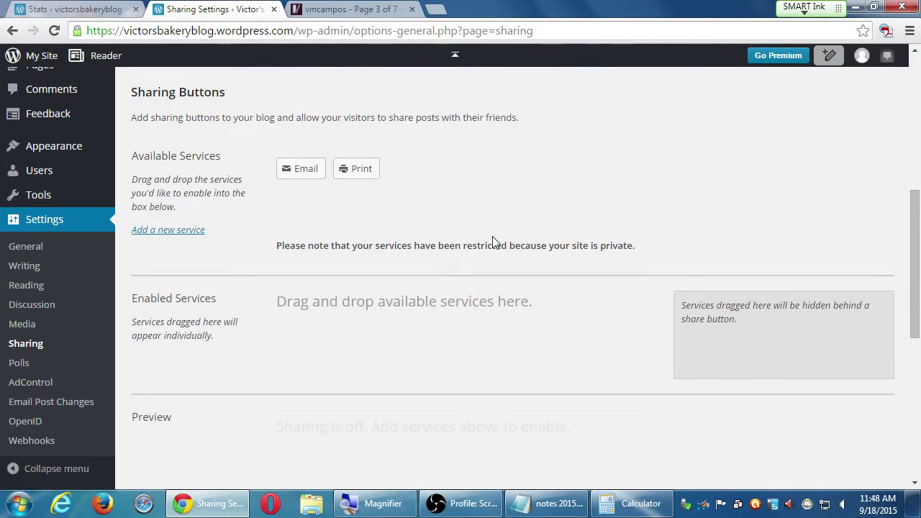
{"action": "scroll", "coordinate": [495, 242], "scroll_direction": "down", "scroll_amount": 2}
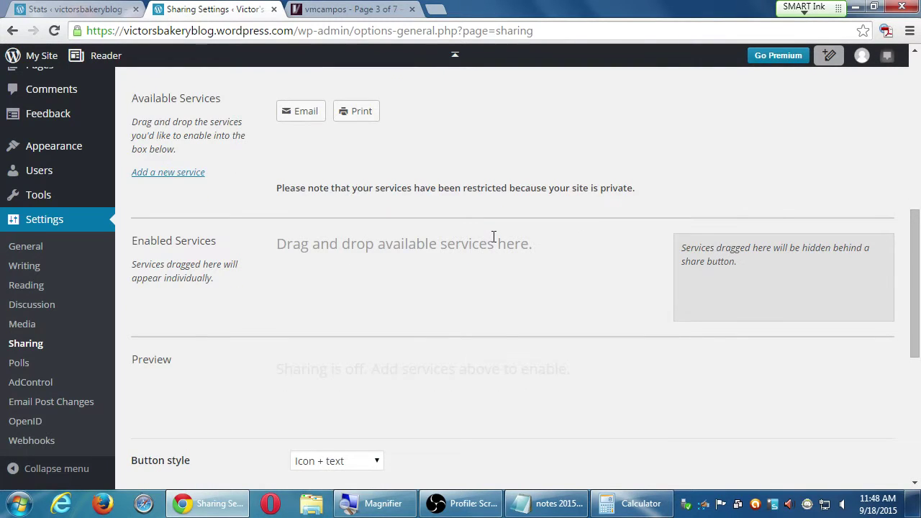
{"action": "scroll", "coordinate": [495, 242], "scroll_direction": "up", "scroll_amount": 1}
{"action": "scroll", "coordinate": [496, 243], "scroll_direction": "up", "scroll_amount": 1}
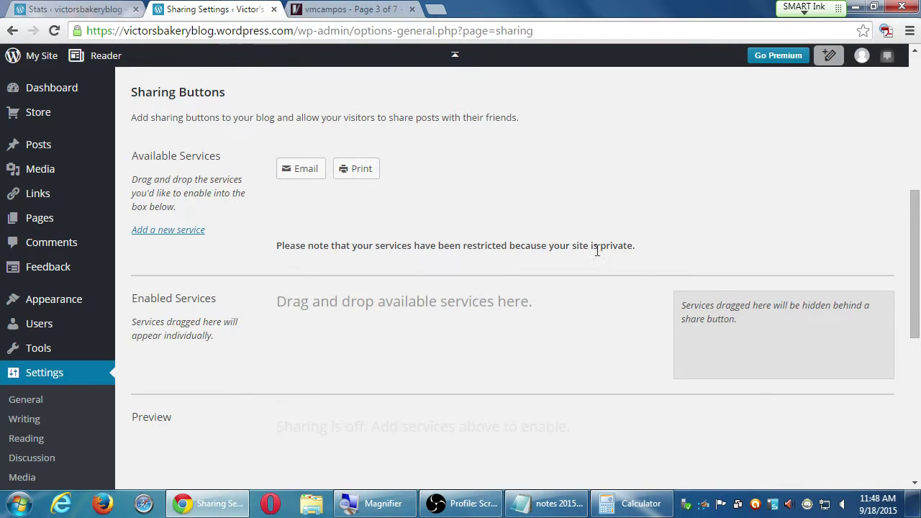
{"action": "scroll", "coordinate": [32, 446], "scroll_direction": "down", "scroll_amount": 1}
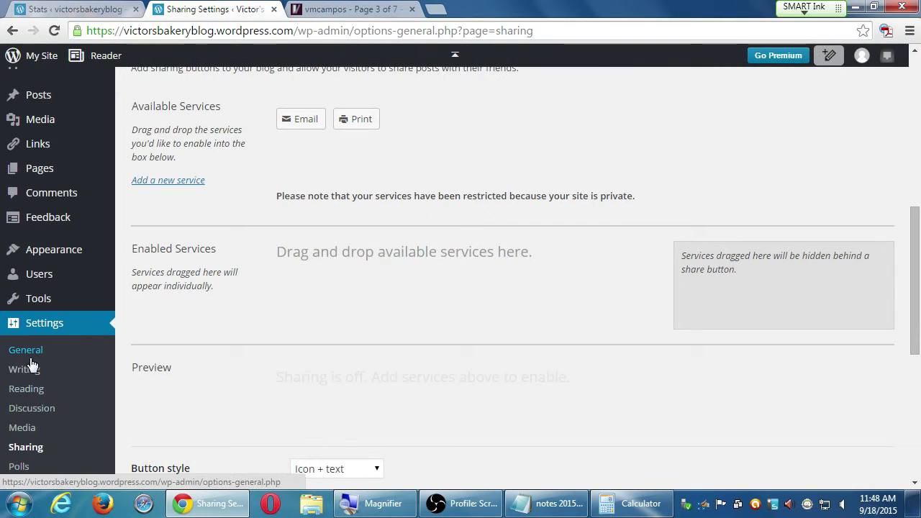
- In Reading Settings, select 'Discourage search engines from indexing this site' instead of private
{"action": "left_click", "coordinate": [15, 390]}
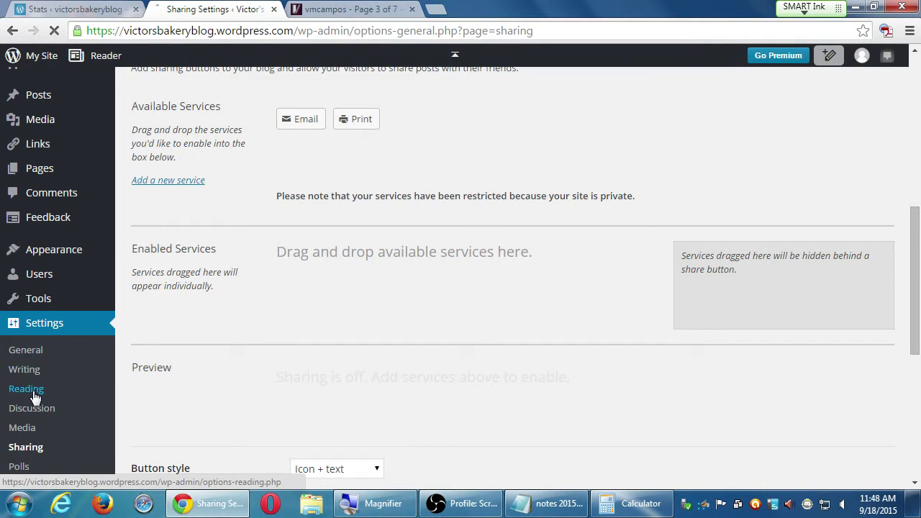
{"action": "scroll", "coordinate": [207, 432], "scroll_direction": "down", "scroll_amount": 15}
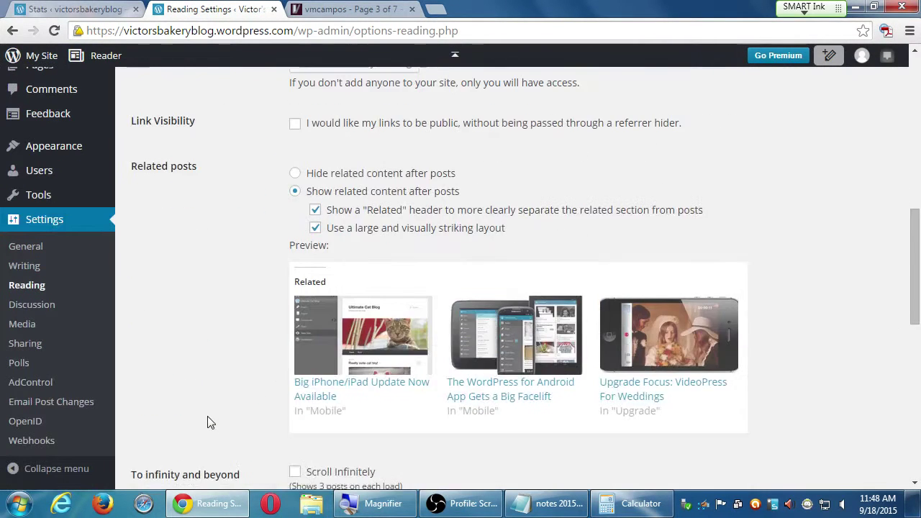
{"action": "scroll", "coordinate": [209, 416], "scroll_direction": "down", "scroll_amount": 8}
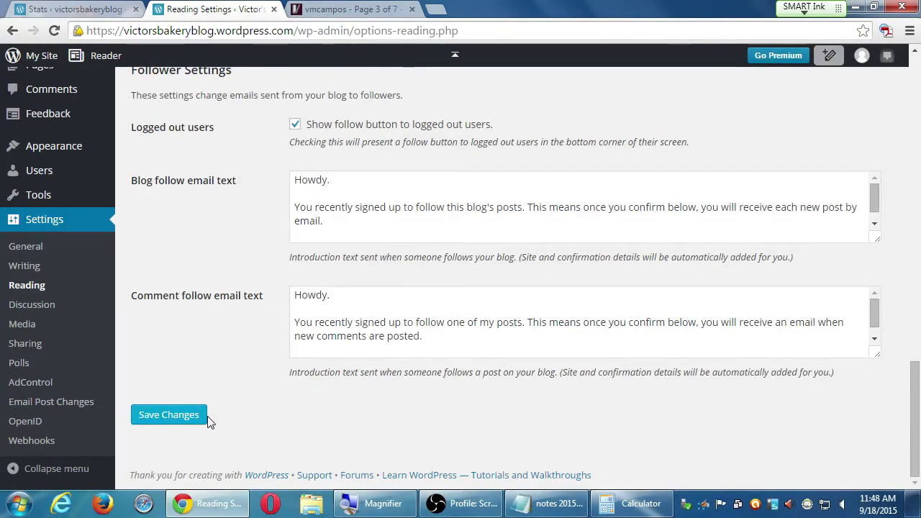
{"action": "scroll", "coordinate": [208, 417], "scroll_direction": "up", "scroll_amount": 6}
{"action": "scroll", "coordinate": [207, 421], "scroll_direction": "up", "scroll_amount": 5}
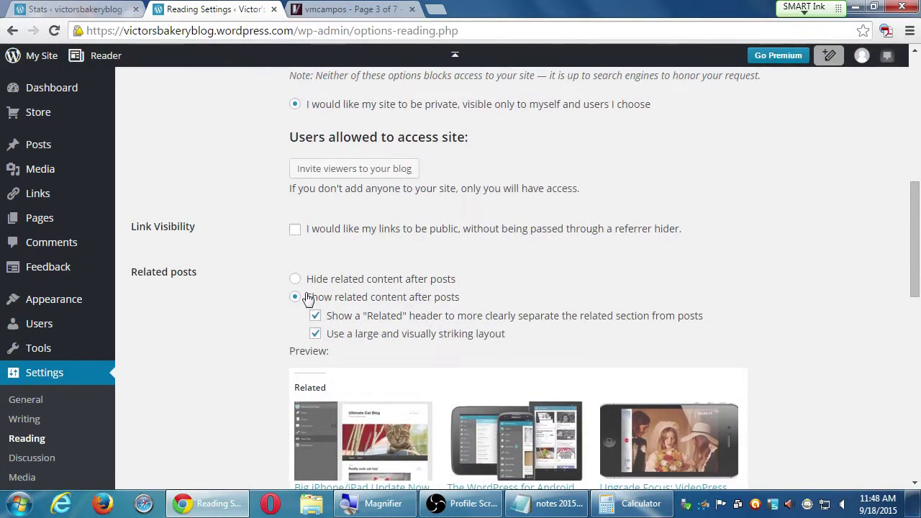
{"action": "scroll", "coordinate": [309, 324], "scroll_direction": "up", "scroll_amount": 4}
{"action": "left_click", "coordinate": [314, 323]}
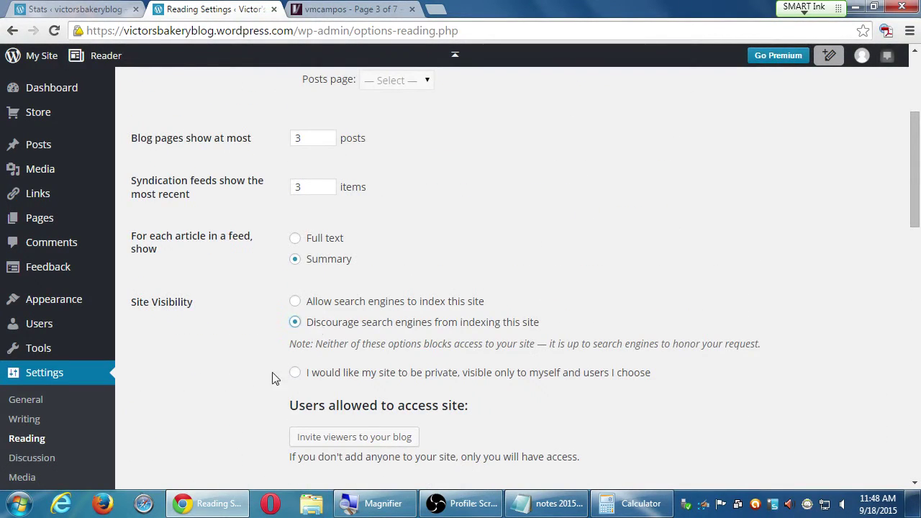
- Save the Reading Settings and return to the Sharing Settings page
{"action": "scroll", "coordinate": [249, 367], "scroll_direction": "down", "scroll_amount": 5}
{"action": "scroll", "coordinate": [223, 353], "scroll_direction": "down", "scroll_amount": 8}
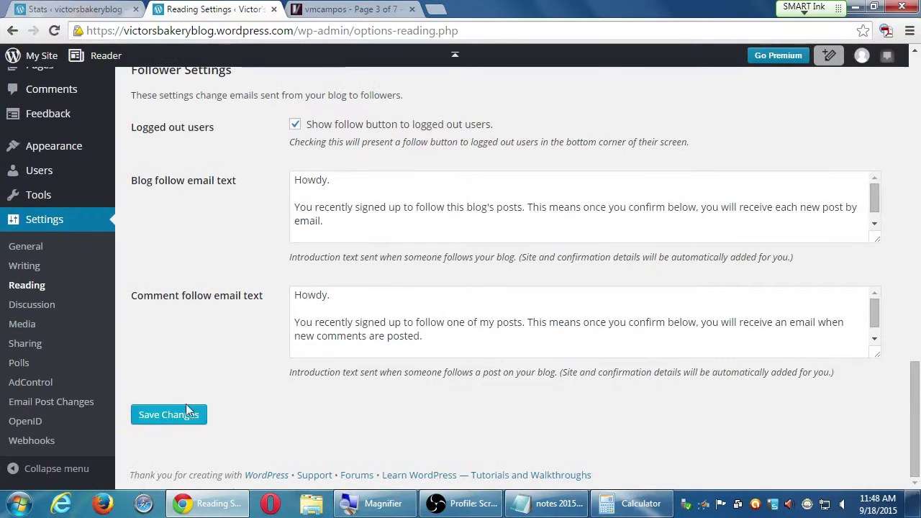
{"action": "left_click", "coordinate": [176, 417]}
{"action": "scroll", "coordinate": [33, 447], "scroll_direction": "down", "scroll_amount": 2}
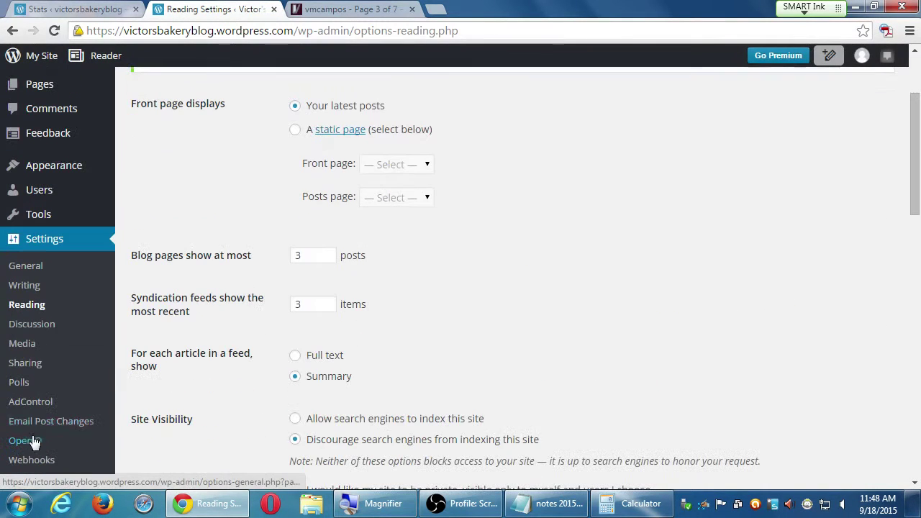
{"action": "left_click", "coordinate": [29, 363]}
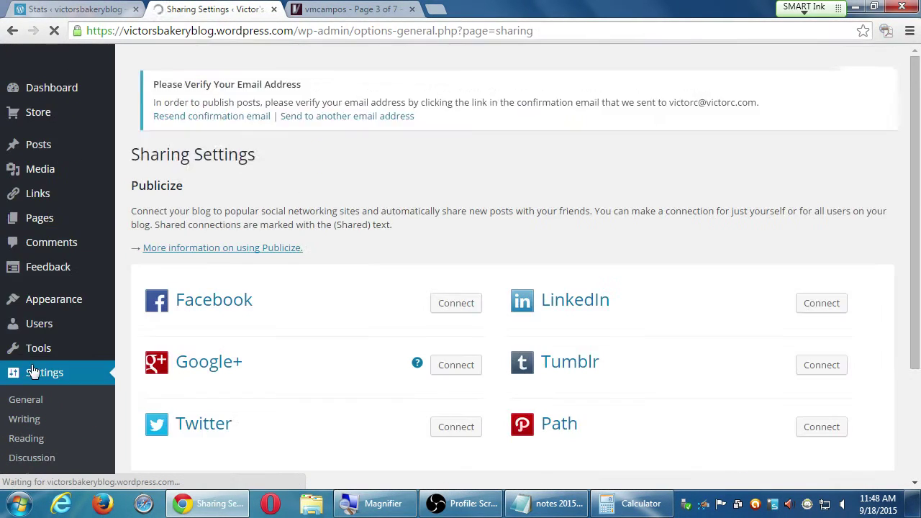
{"action": "scroll", "coordinate": [168, 449], "scroll_direction": "down", "scroll_amount": 4}
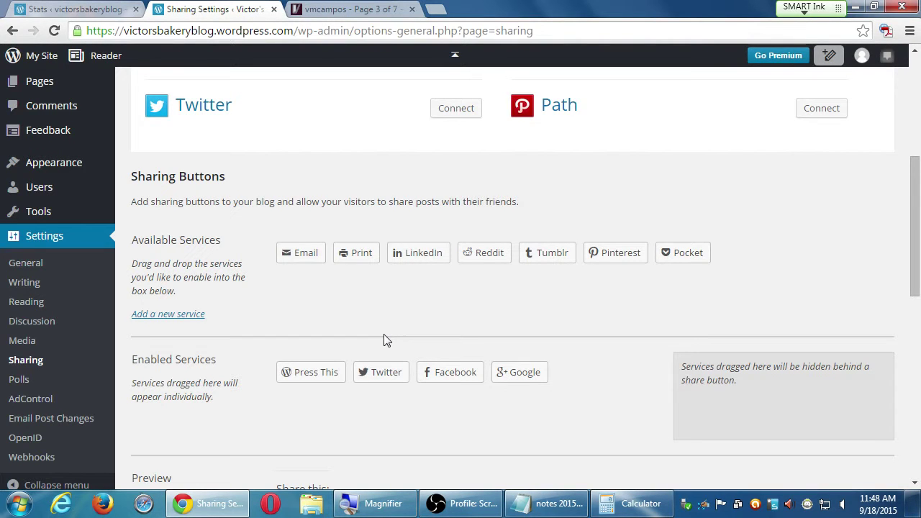
{"action": "key", "text": "super+plus"}
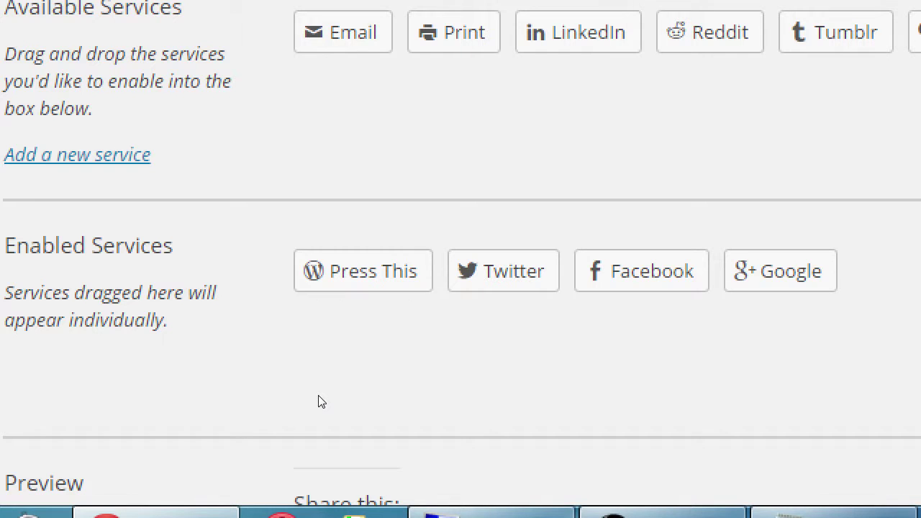
{"action": "scroll", "coordinate": [266, 397], "scroll_direction": "down", "scroll_amount": 3}
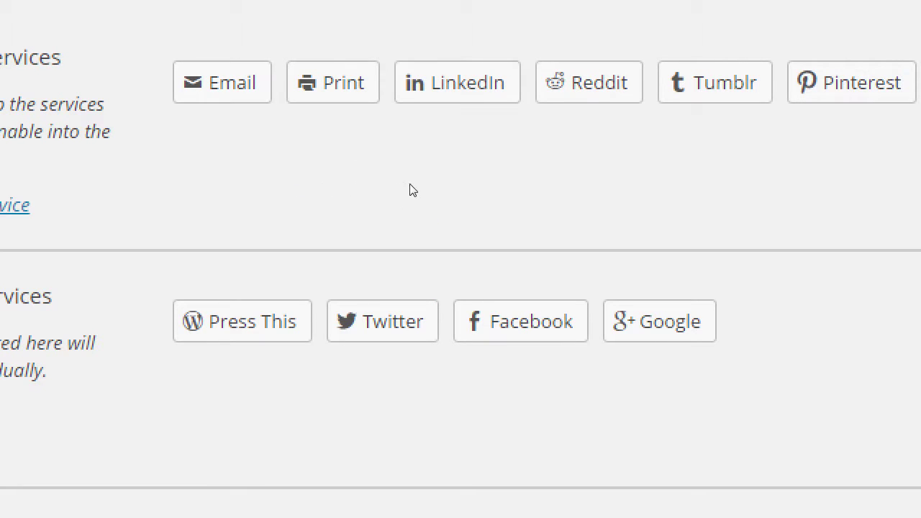
- Enable Print and Reddit as share buttons and move Twitter to the front
{"action": "left_click_drag", "start_coordinate": [362, 171], "coordinate": [295, 291]}
{"action": "scroll", "coordinate": [335, 447], "scroll_direction": "down", "scroll_amount": 3}
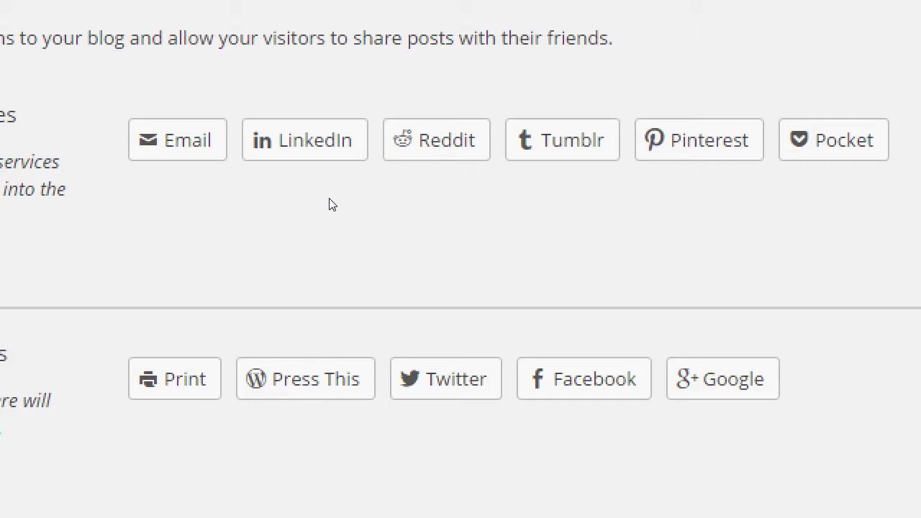
{"action": "left_click_drag", "start_coordinate": [431, 295], "coordinate": [280, 290]}
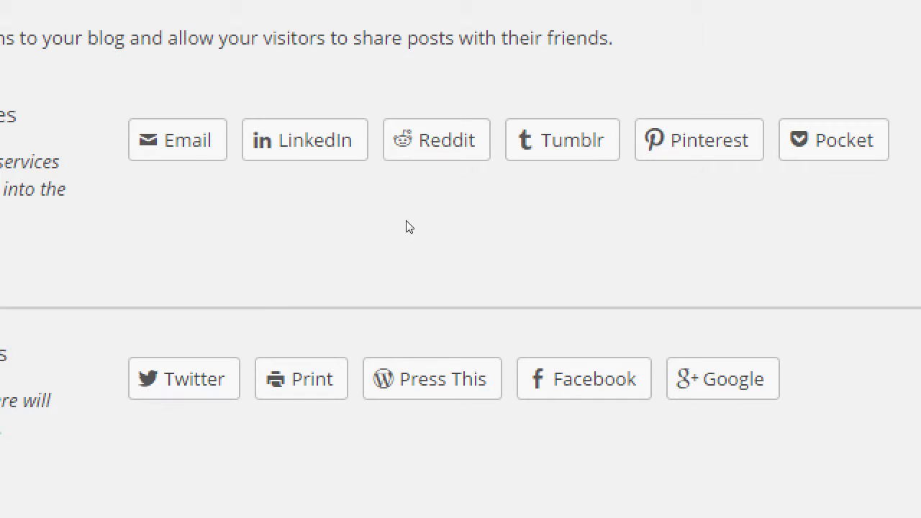
{"action": "left_click_drag", "start_coordinate": [438, 168], "coordinate": [623, 283]}
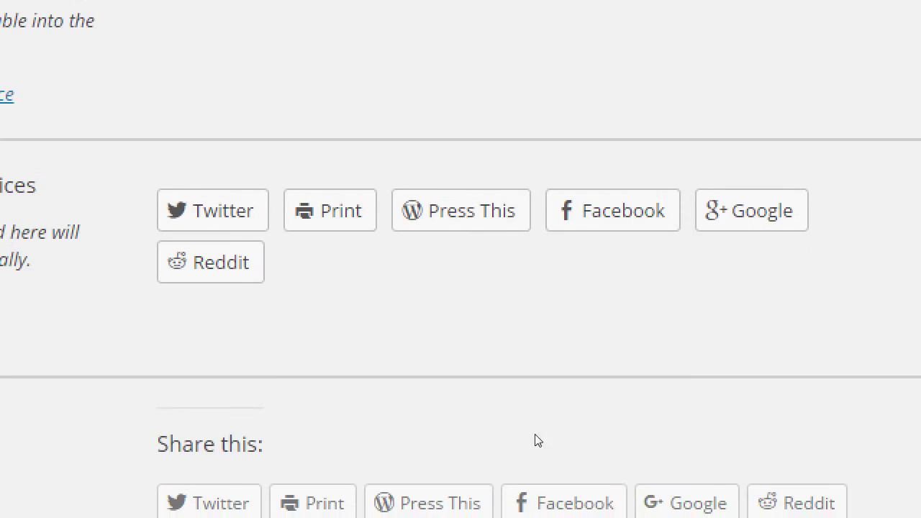
{"action": "scroll", "coordinate": [472, 455], "scroll_direction": "down", "scroll_amount": 2}
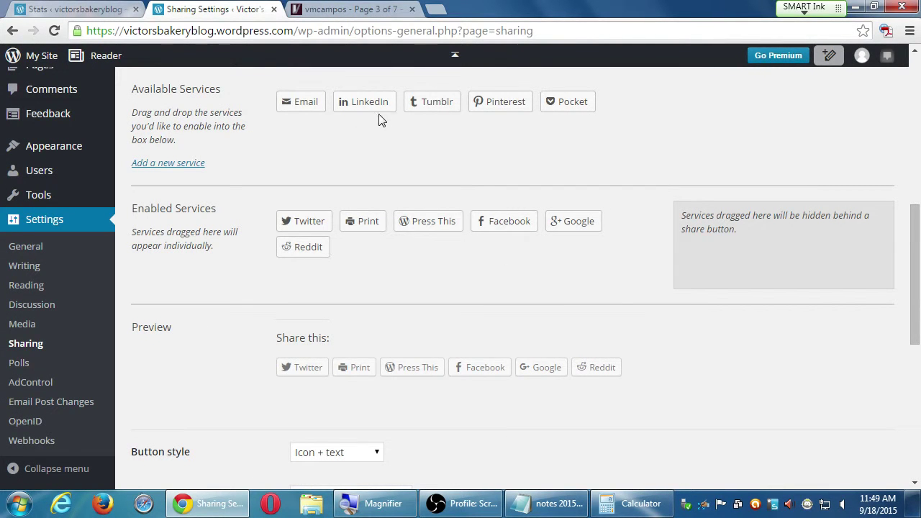
- Hide LinkedIn, Pocket, Pinterest, Tumblr, Email, Press This, Print and Reddit under More
{"action": "left_click_drag", "start_coordinate": [363, 103], "coordinate": [731, 258]}
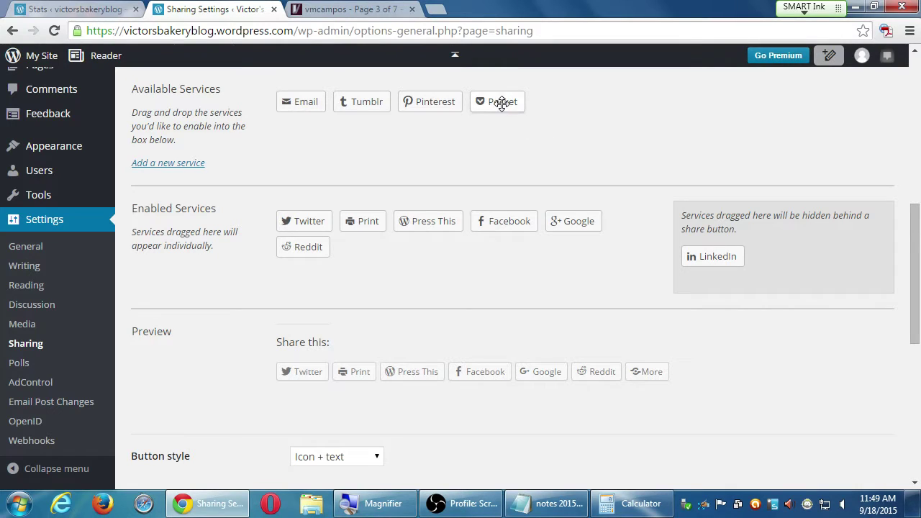
{"action": "left_click_drag", "start_coordinate": [496, 103], "coordinate": [769, 264]}
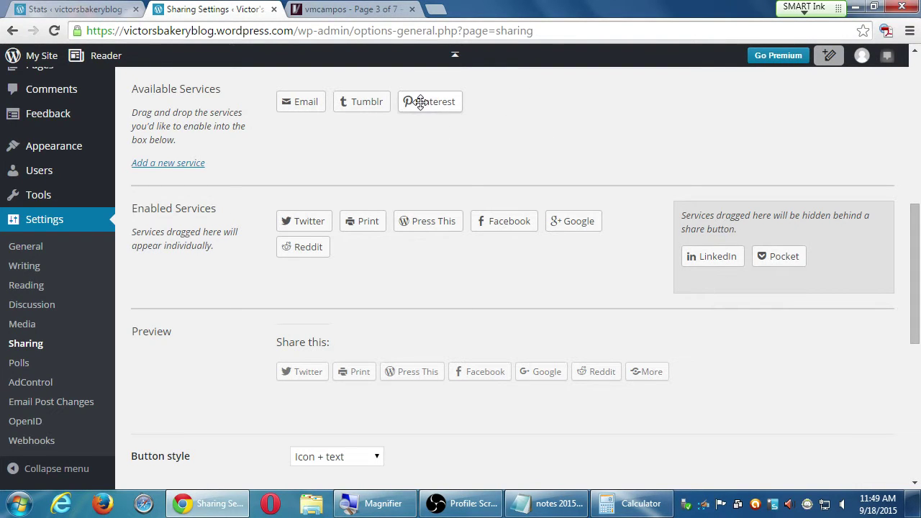
{"action": "left_click_drag", "start_coordinate": [421, 102], "coordinate": [756, 263]}
{"action": "left_click_drag", "start_coordinate": [379, 103], "coordinate": [729, 249]}
{"action": "left_click_drag", "start_coordinate": [325, 105], "coordinate": [727, 261]}
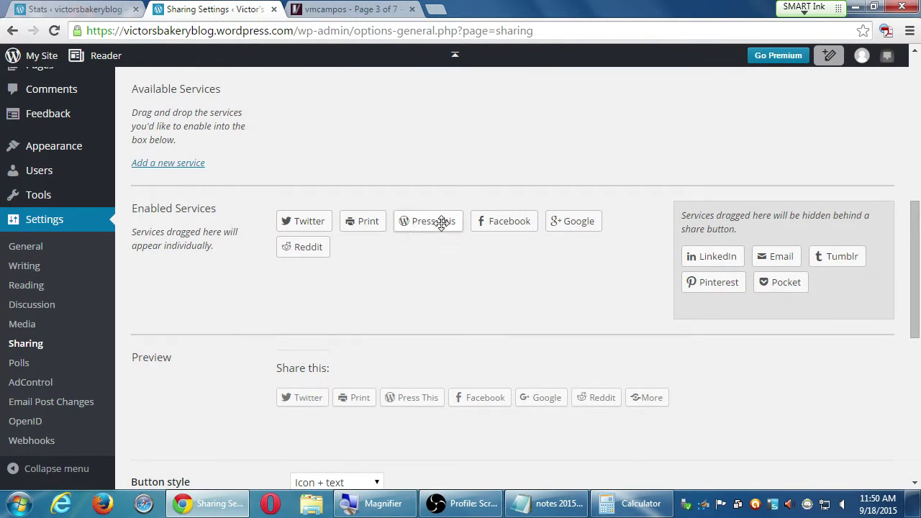
{"action": "left_click_drag", "start_coordinate": [439, 220], "coordinate": [691, 272]}
{"action": "left_click_drag", "start_coordinate": [346, 218], "coordinate": [698, 281]}
{"action": "left_click_drag", "start_coordinate": [525, 231], "coordinate": [735, 302]}
{"action": "scroll", "coordinate": [531, 431], "scroll_direction": "down", "scroll_amount": 2}
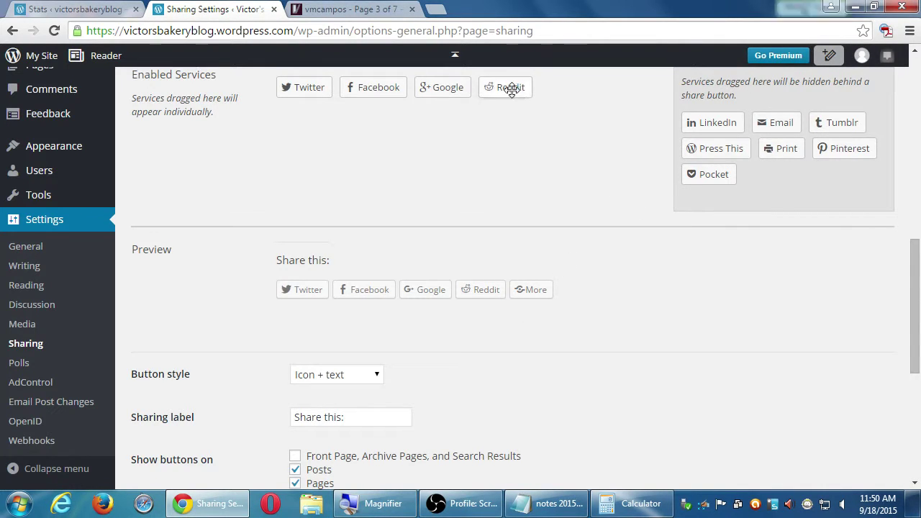
{"action": "left_click_drag", "start_coordinate": [508, 88], "coordinate": [763, 129]}
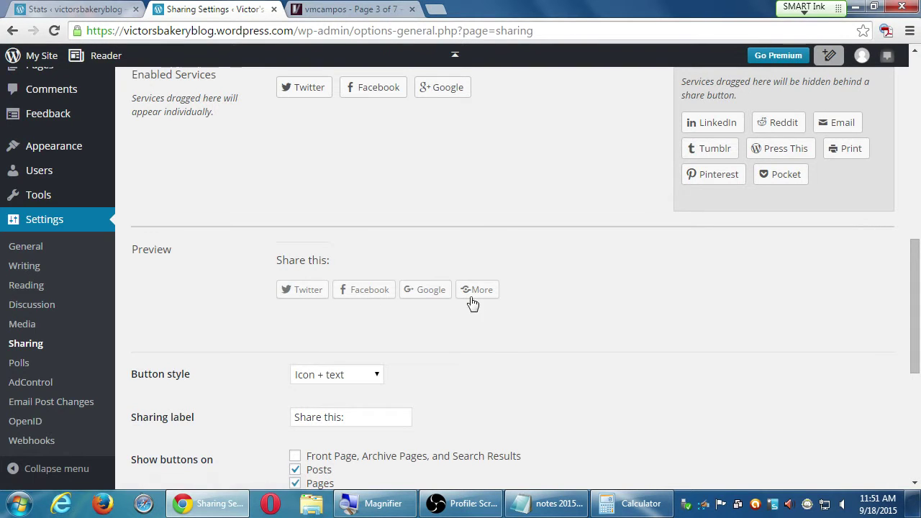
- Preview the Icon only, Text only and Official buttons share button styles
{"action": "scroll", "coordinate": [209, 324], "scroll_direction": "up", "scroll_amount": 1}
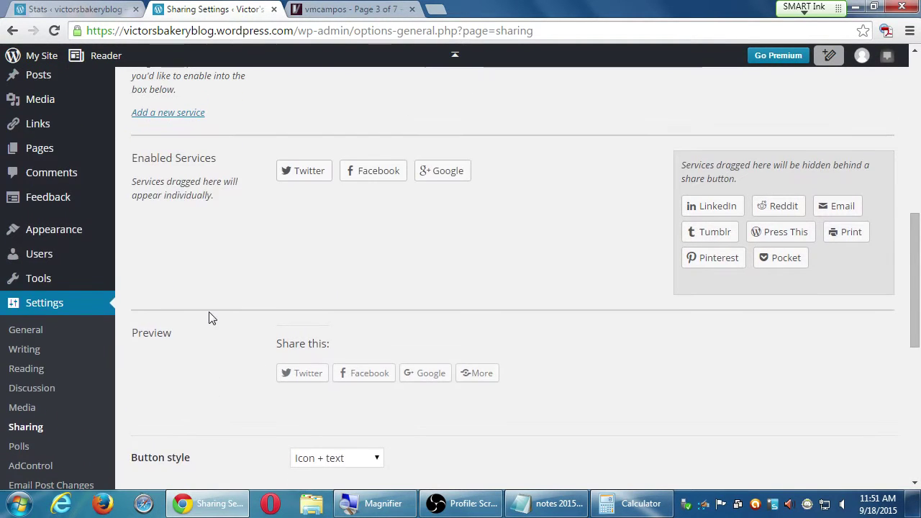
{"action": "scroll", "coordinate": [215, 309], "scroll_direction": "down", "scroll_amount": 2}
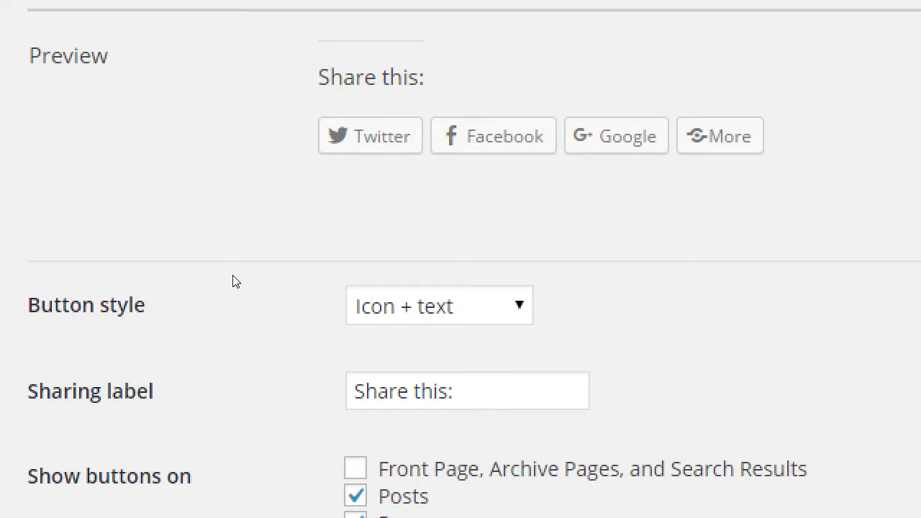
{"action": "left_click", "coordinate": [439, 306]}
{"action": "left_click", "coordinate": [432, 370]}
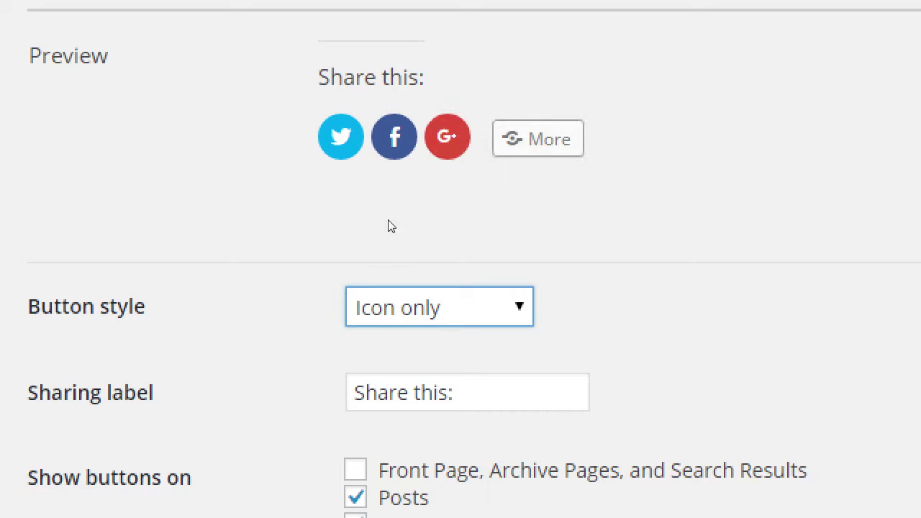
{"action": "left_click", "coordinate": [371, 296]}
{"action": "key", "text": "Down"}
{"action": "key", "text": "Return"}
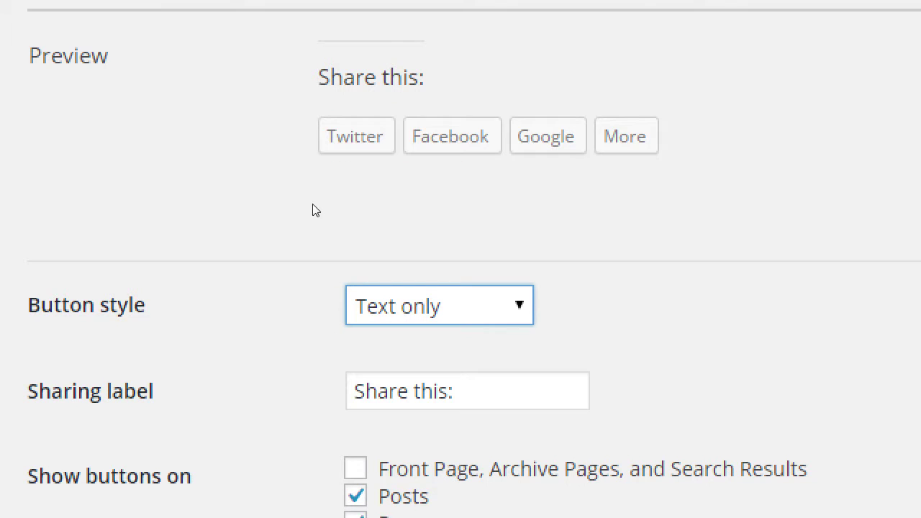
{"action": "left_click", "coordinate": [347, 301]}
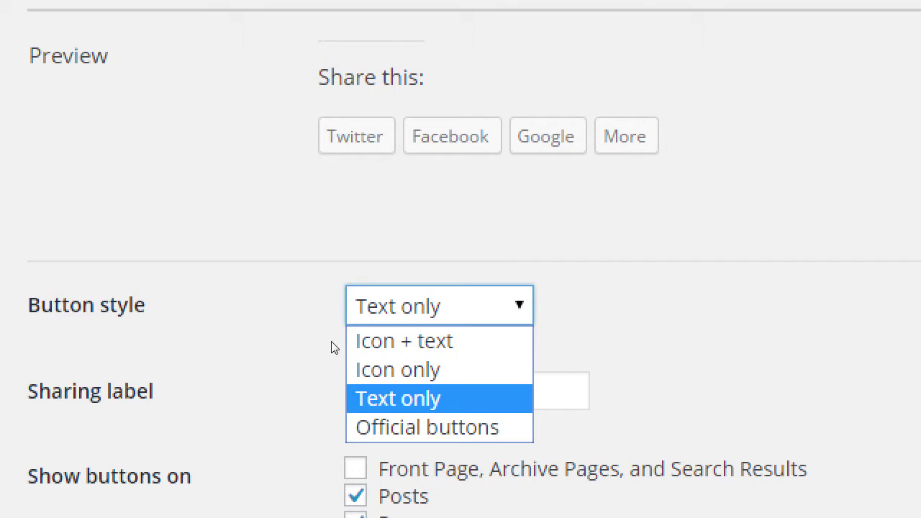
{"action": "key", "text": "Down"}
{"action": "key", "text": "Return"}
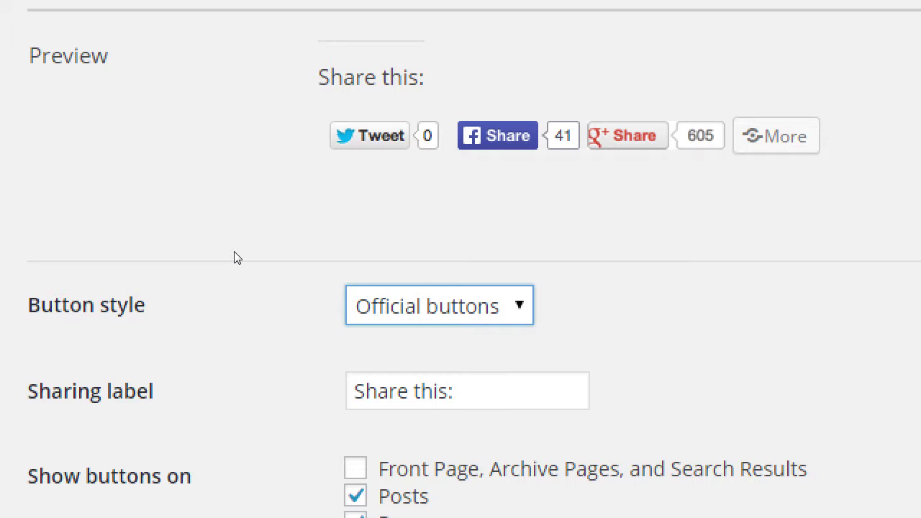
- Set the share button style to Icon only
{"action": "key", "text": "alt+Down"}
{"action": "key", "text": "Up"}
{"action": "key", "text": "Up"}
{"action": "key", "text": "Down"}
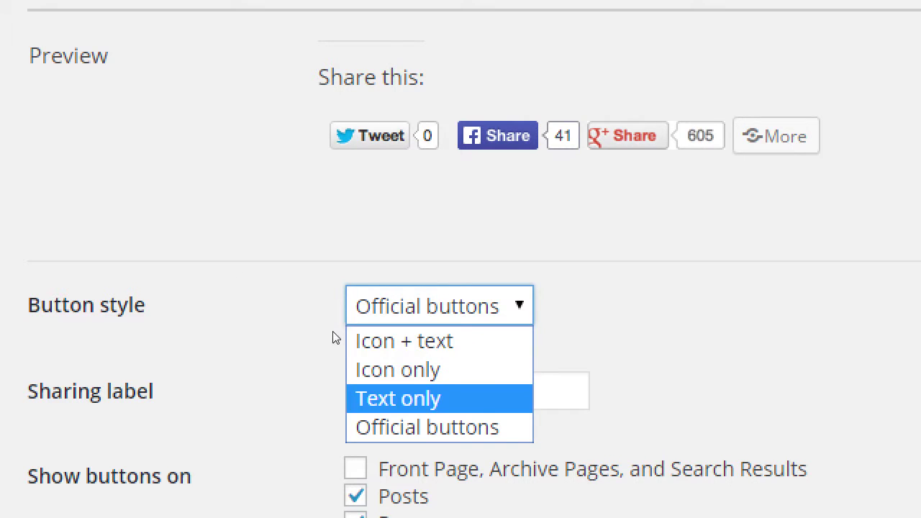
{"action": "key", "text": "Up"}
{"action": "key", "text": "Return"}
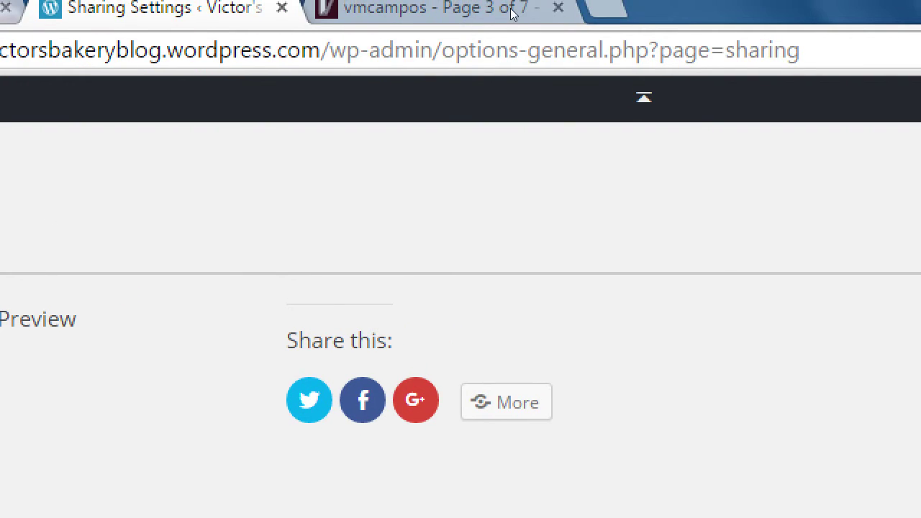
{"action": "scroll", "coordinate": [355, 234], "scroll_direction": "up", "scroll_amount": 3}
{"action": "scroll", "coordinate": [354, 234], "scroll_direction": "up", "scroll_amount": 5}
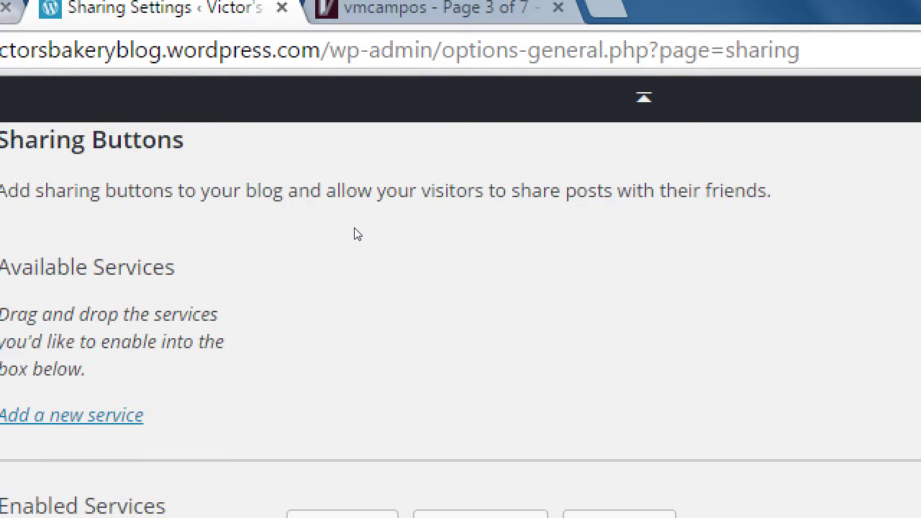
{"action": "scroll", "coordinate": [338, 360], "scroll_direction": "down", "scroll_amount": 5}
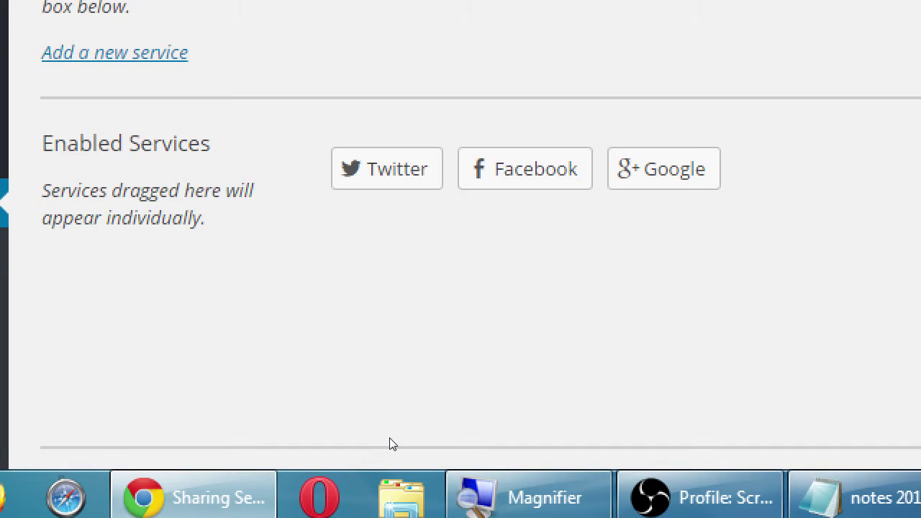
{"action": "scroll", "coordinate": [355, 424], "scroll_direction": "down", "scroll_amount": 5}
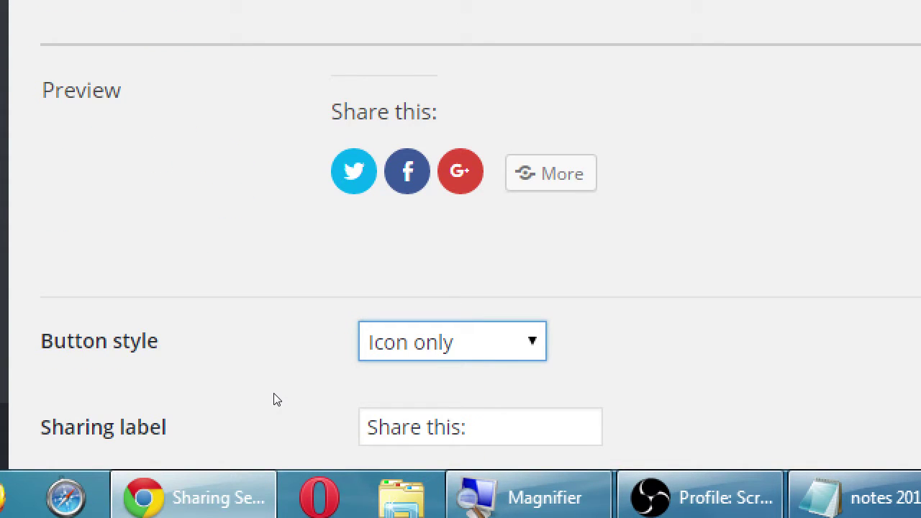
{"action": "scroll", "coordinate": [275, 400], "scroll_direction": "up", "scroll_amount": 2}
{"action": "scroll", "coordinate": [276, 400], "scroll_direction": "down", "scroll_amount": 5}
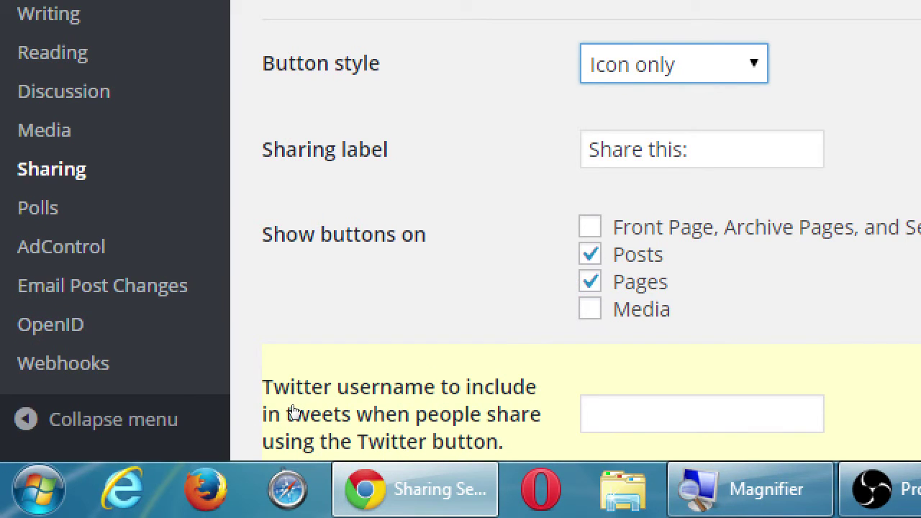
- Show share buttons on Posts only and change the sharing label to 'Share!'
{"action": "left_click", "coordinate": [368, 290]}
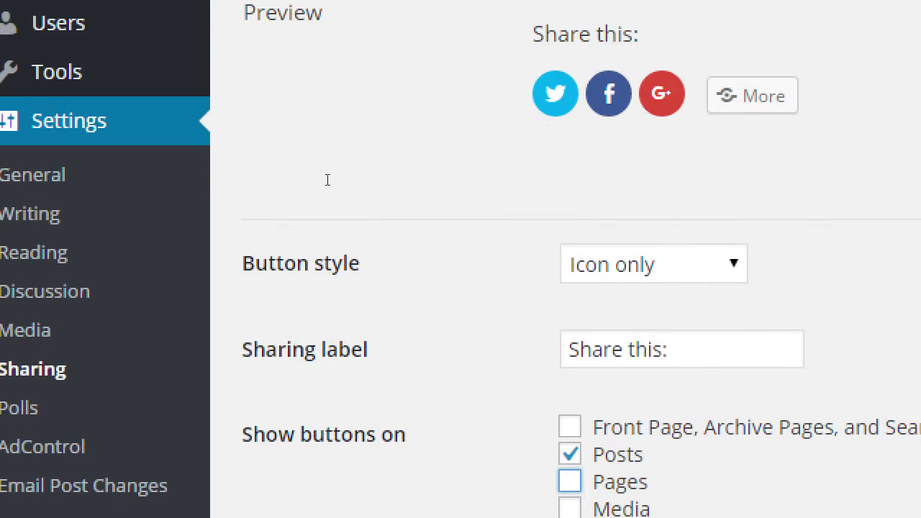
{"action": "left_click", "coordinate": [361, 331]}
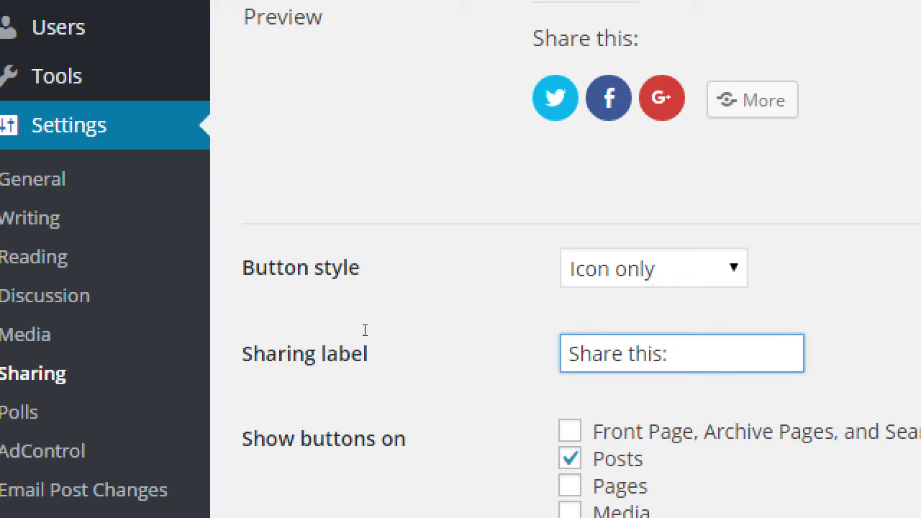
{"action": "key", "text": "BackSpace"}
{"action": "key", "text": "BackSpace"}
{"action": "key", "text": "BackSpace"}
{"action": "key", "text": "BackSpace"}
{"action": "key", "text": "BackSpace"}
{"action": "key", "text": "BackSpace"}
{"action": "type", "text": "!"}
{"action": "key", "text": "Tab"}
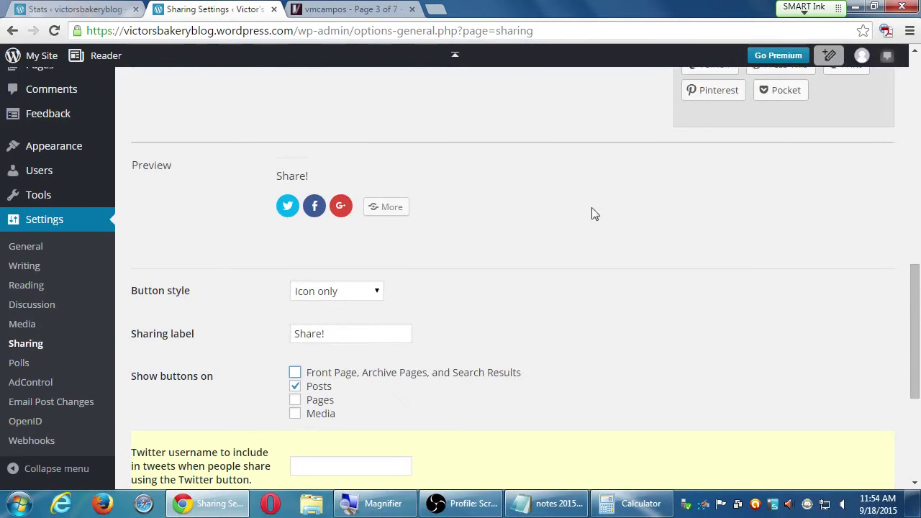
- Enter the blog's Twitter username, without an @, in the tweets username field
{"action": "scroll", "coordinate": [583, 216], "scroll_direction": "down", "scroll_amount": 2}
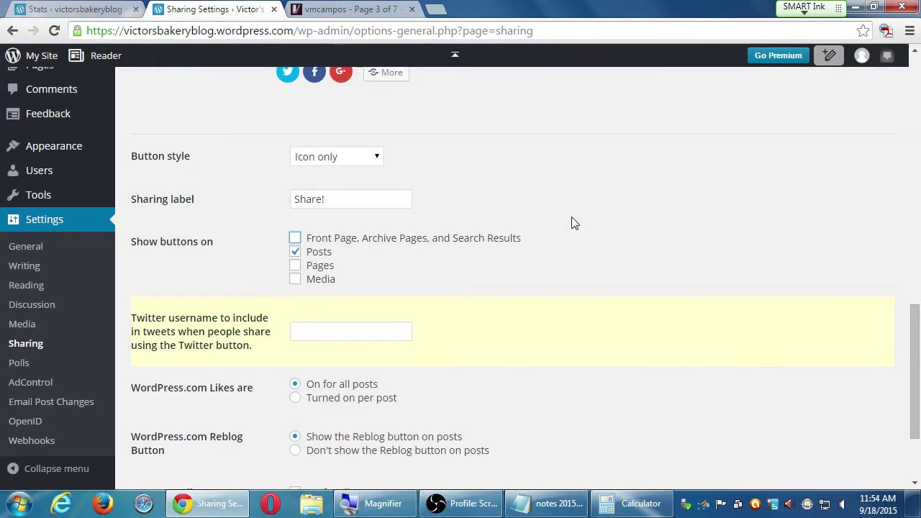
{"action": "left_click", "coordinate": [350, 332]}
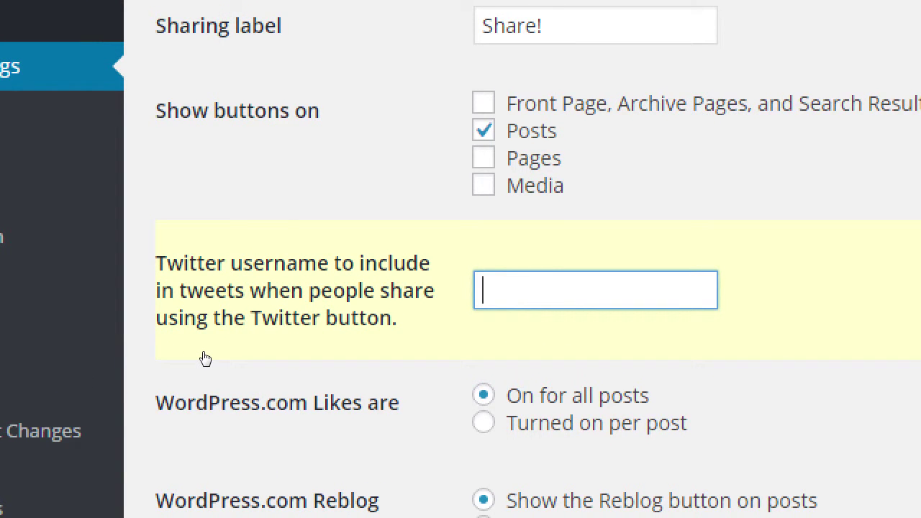
{"action": "type", "text": "victors"}
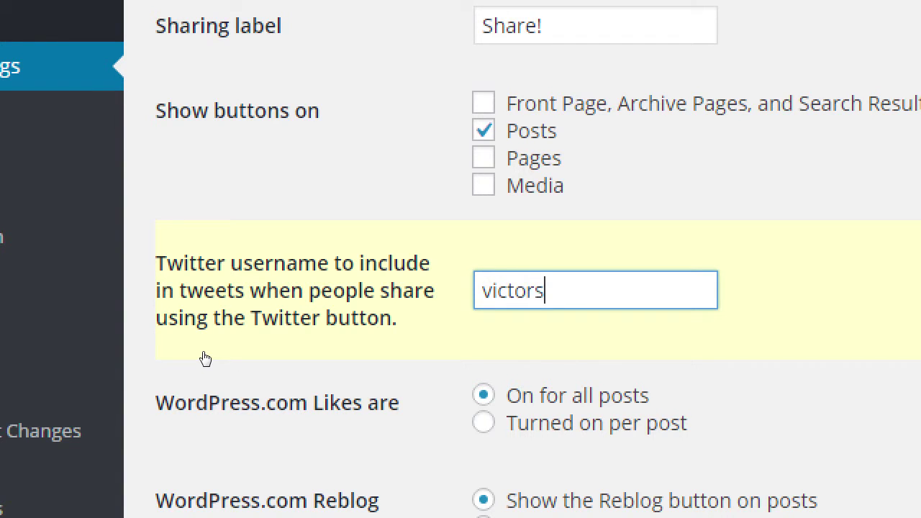
{"action": "type", "text": "bakery"}
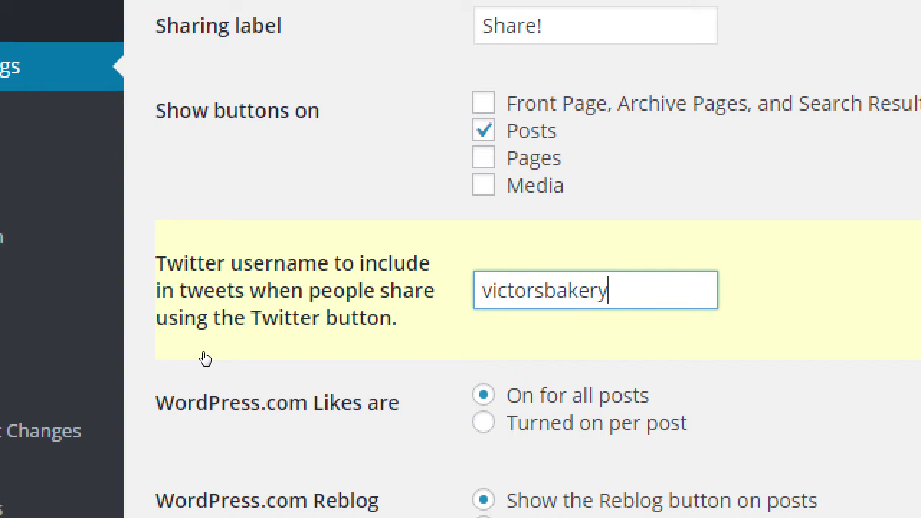
{"action": "key", "text": "Home"}
{"action": "type", "text": "@"}
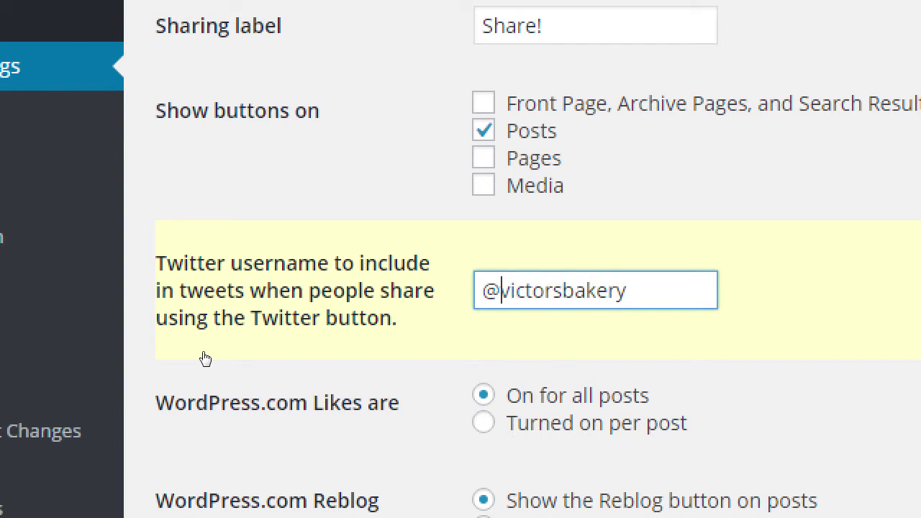
{"action": "key", "text": "BackSpace"}
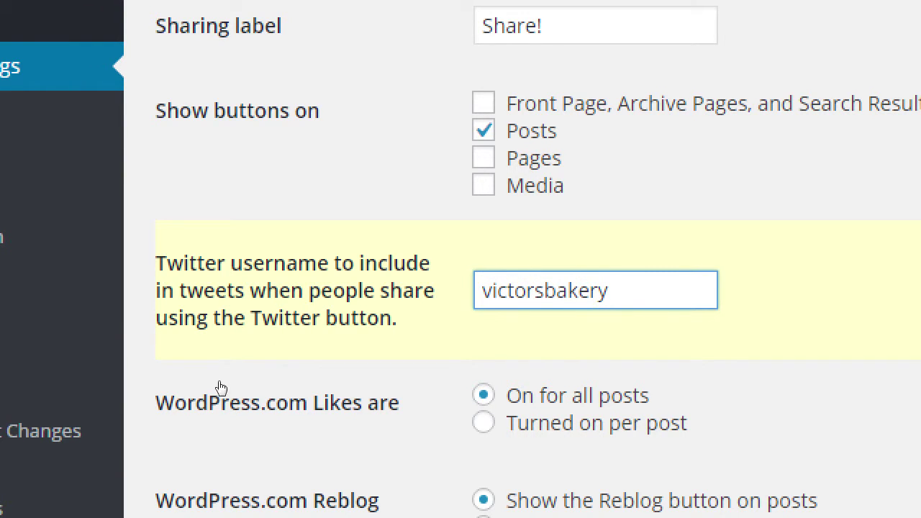
- Save the Sharing Settings until 'Settings have been saved' appears
{"action": "scroll", "coordinate": [224, 386], "scroll_direction": "down", "scroll_amount": 2}
{"action": "scroll", "coordinate": [239, 384], "scroll_direction": "down", "scroll_amount": 1}
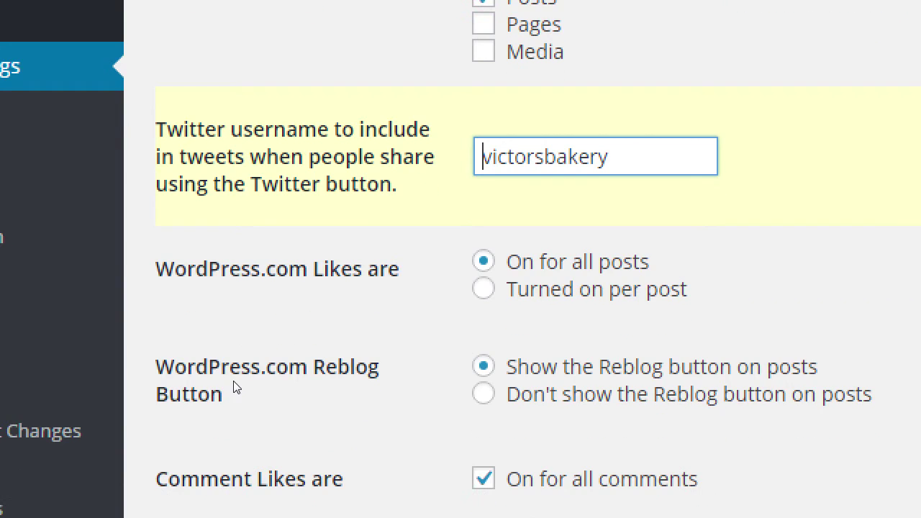
{"action": "scroll", "coordinate": [235, 380], "scroll_direction": "up", "scroll_amount": 1}
{"action": "scroll", "coordinate": [231, 372], "scroll_direction": "down", "scroll_amount": 3}
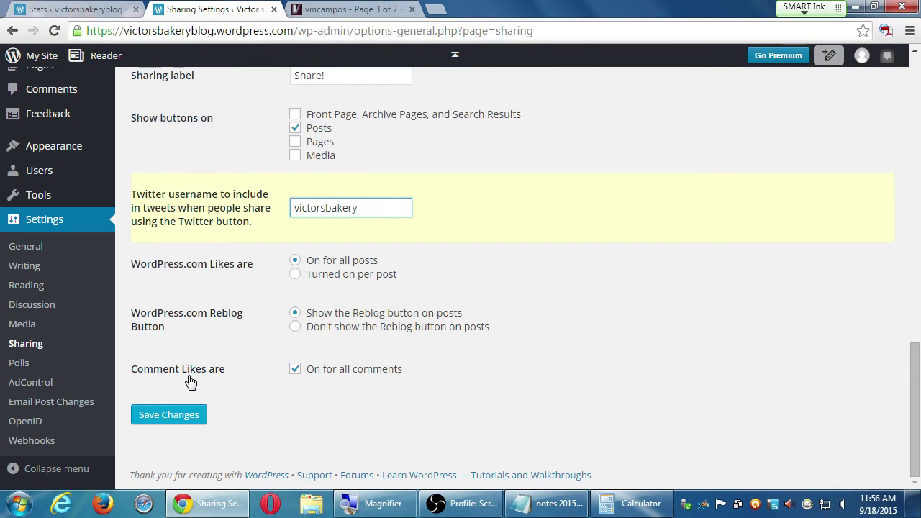
{"action": "left_click", "coordinate": [164, 416]}
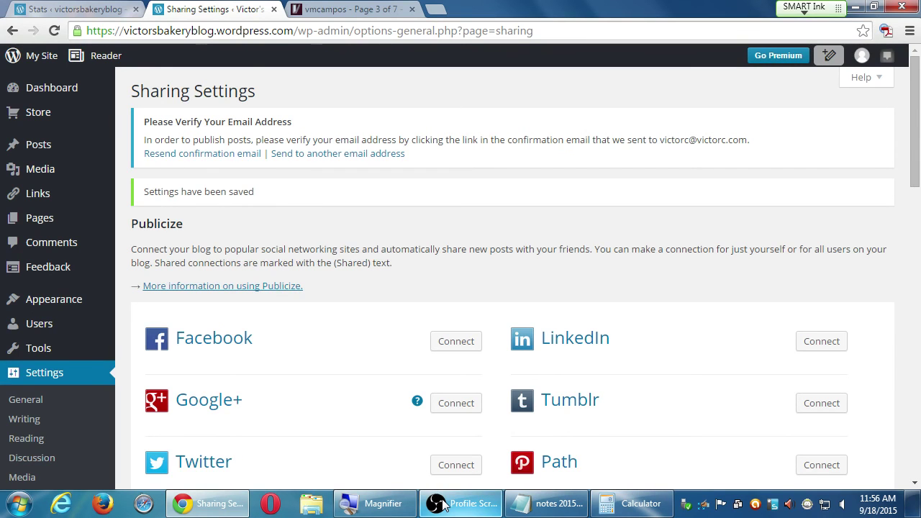
{"action": "mouse_move", "coordinate": [444, 506]}
{"action": "left_click", "coordinate": [497, 425]}
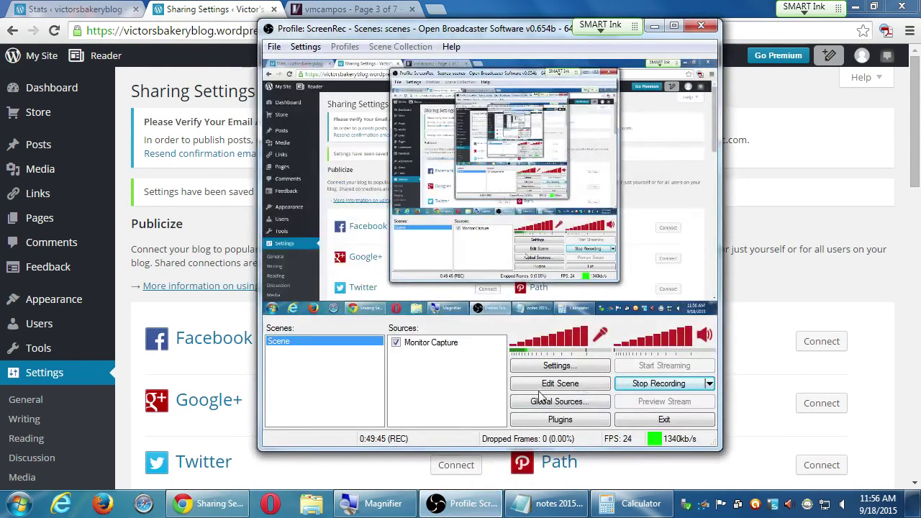